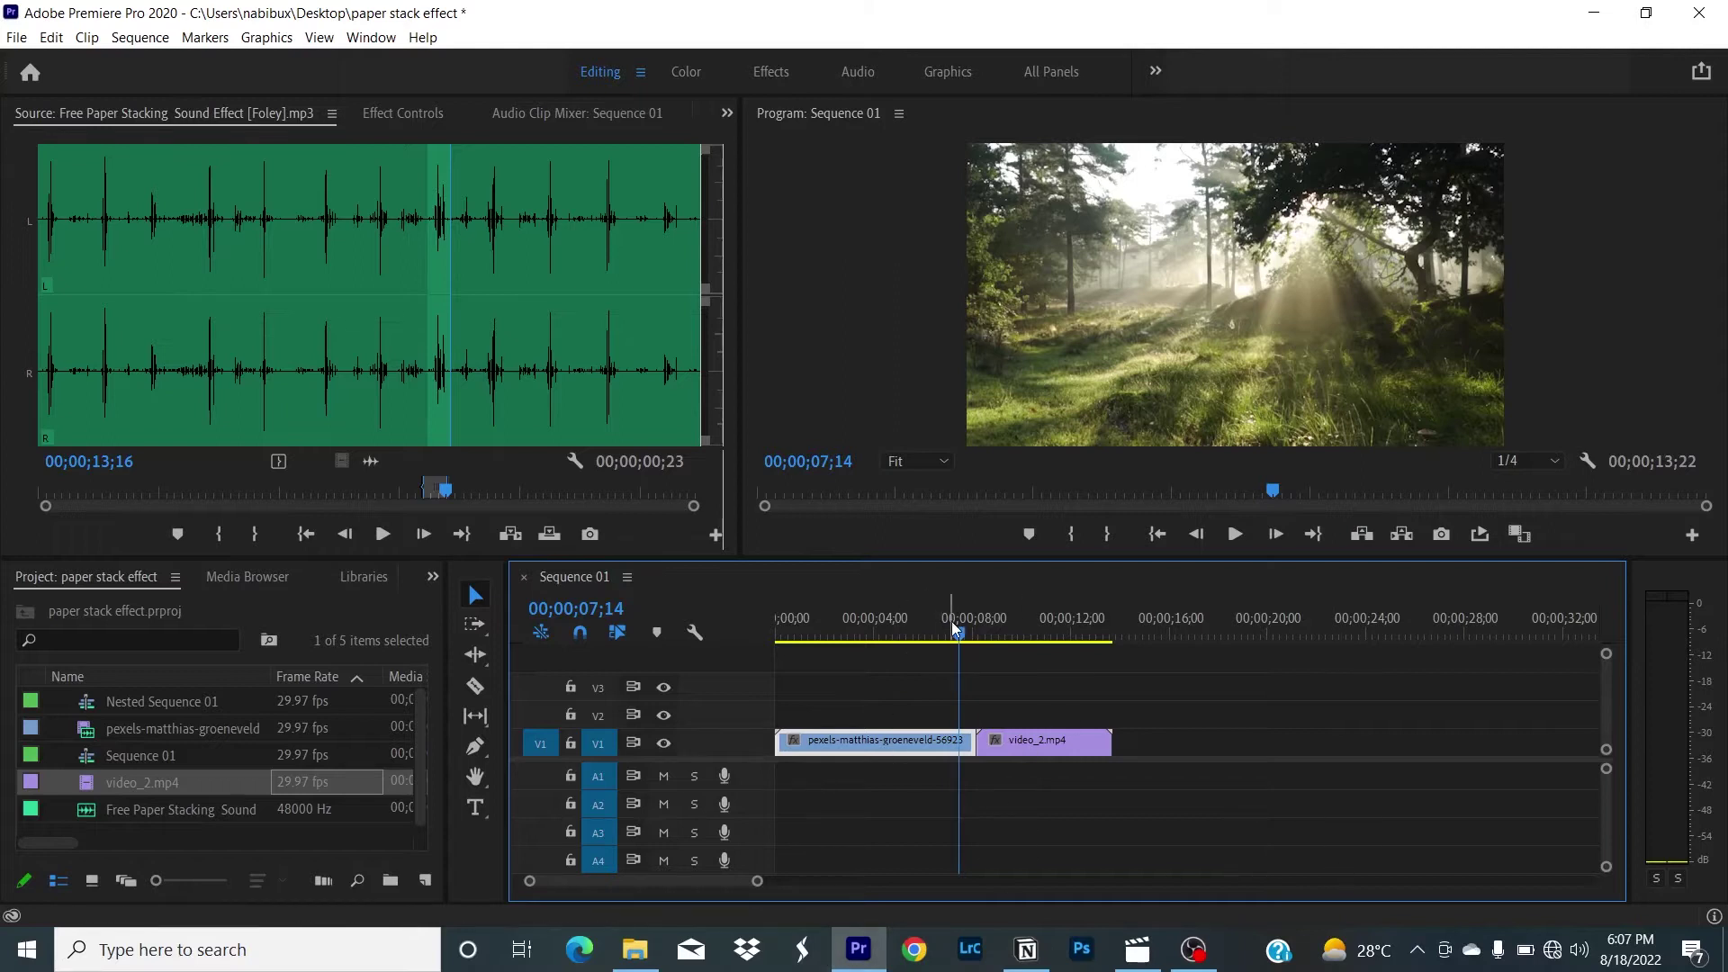
Move video_2.mp4 onto track V2, snapped to start at the 06;01 playhead.
{"action": "left_click_drag", "start_coordinate": [952, 621], "coordinate": [929, 679]}
{"action": "left_click", "coordinate": [1013, 739]}
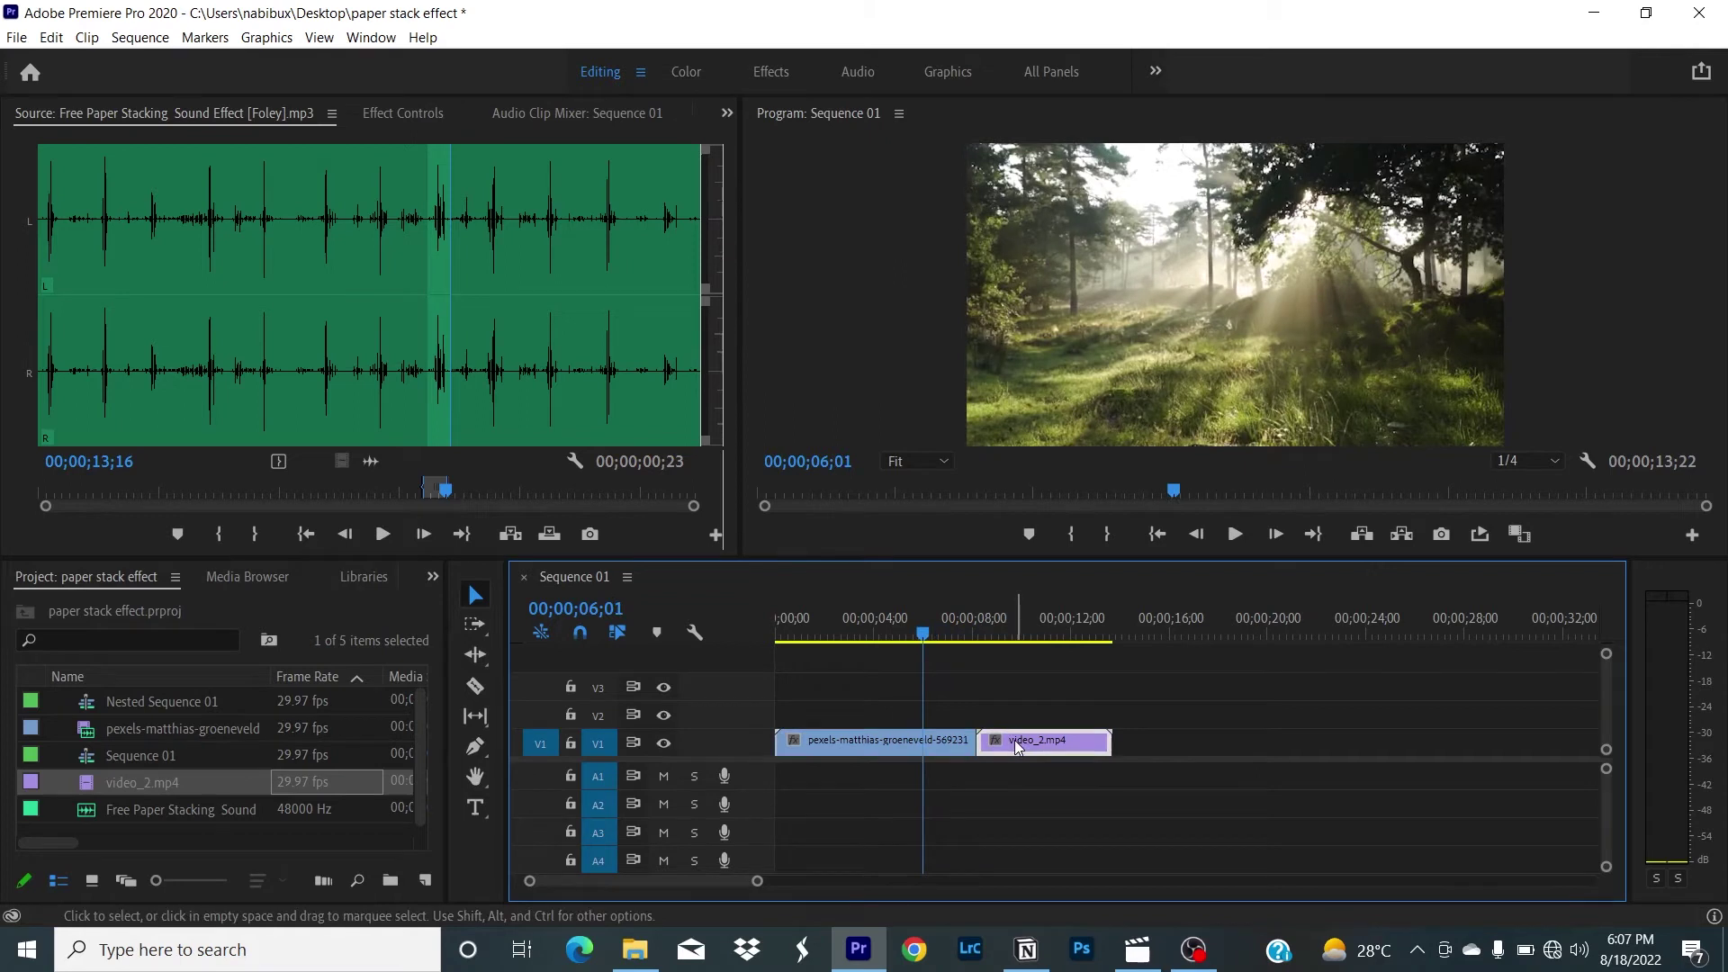
{"action": "left_click_drag", "start_coordinate": [1013, 740], "coordinate": [968, 710]}
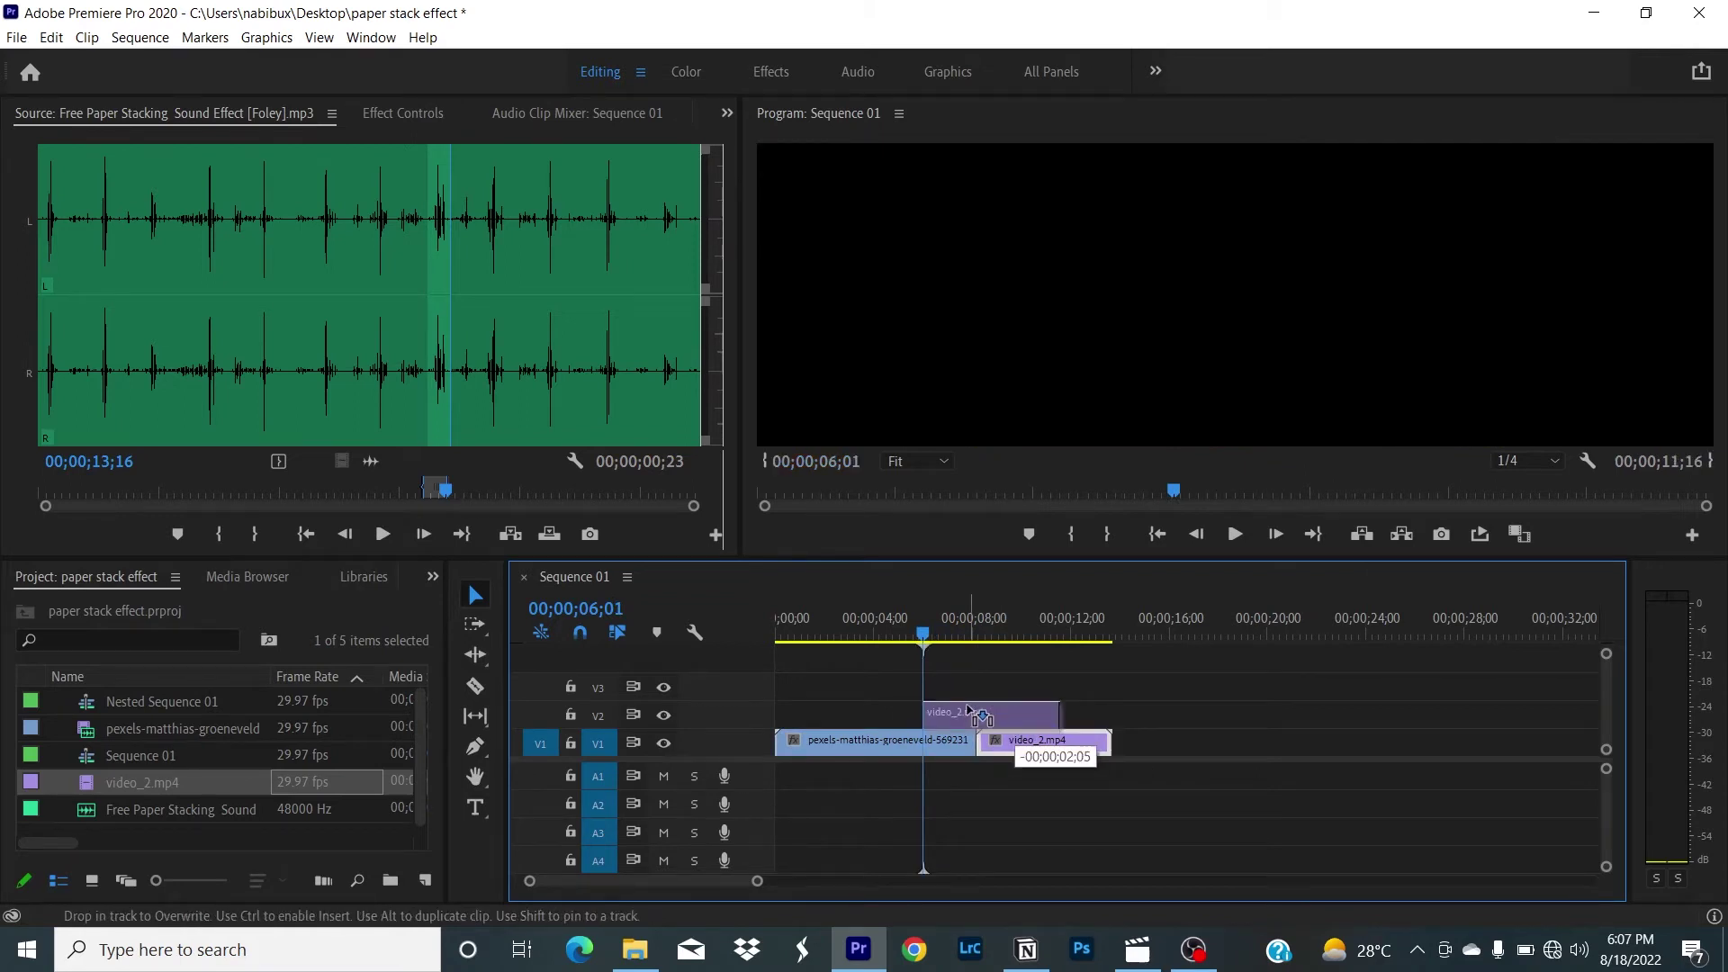
{"action": "left_click_drag", "start_coordinate": [970, 710], "coordinate": [971, 707]}
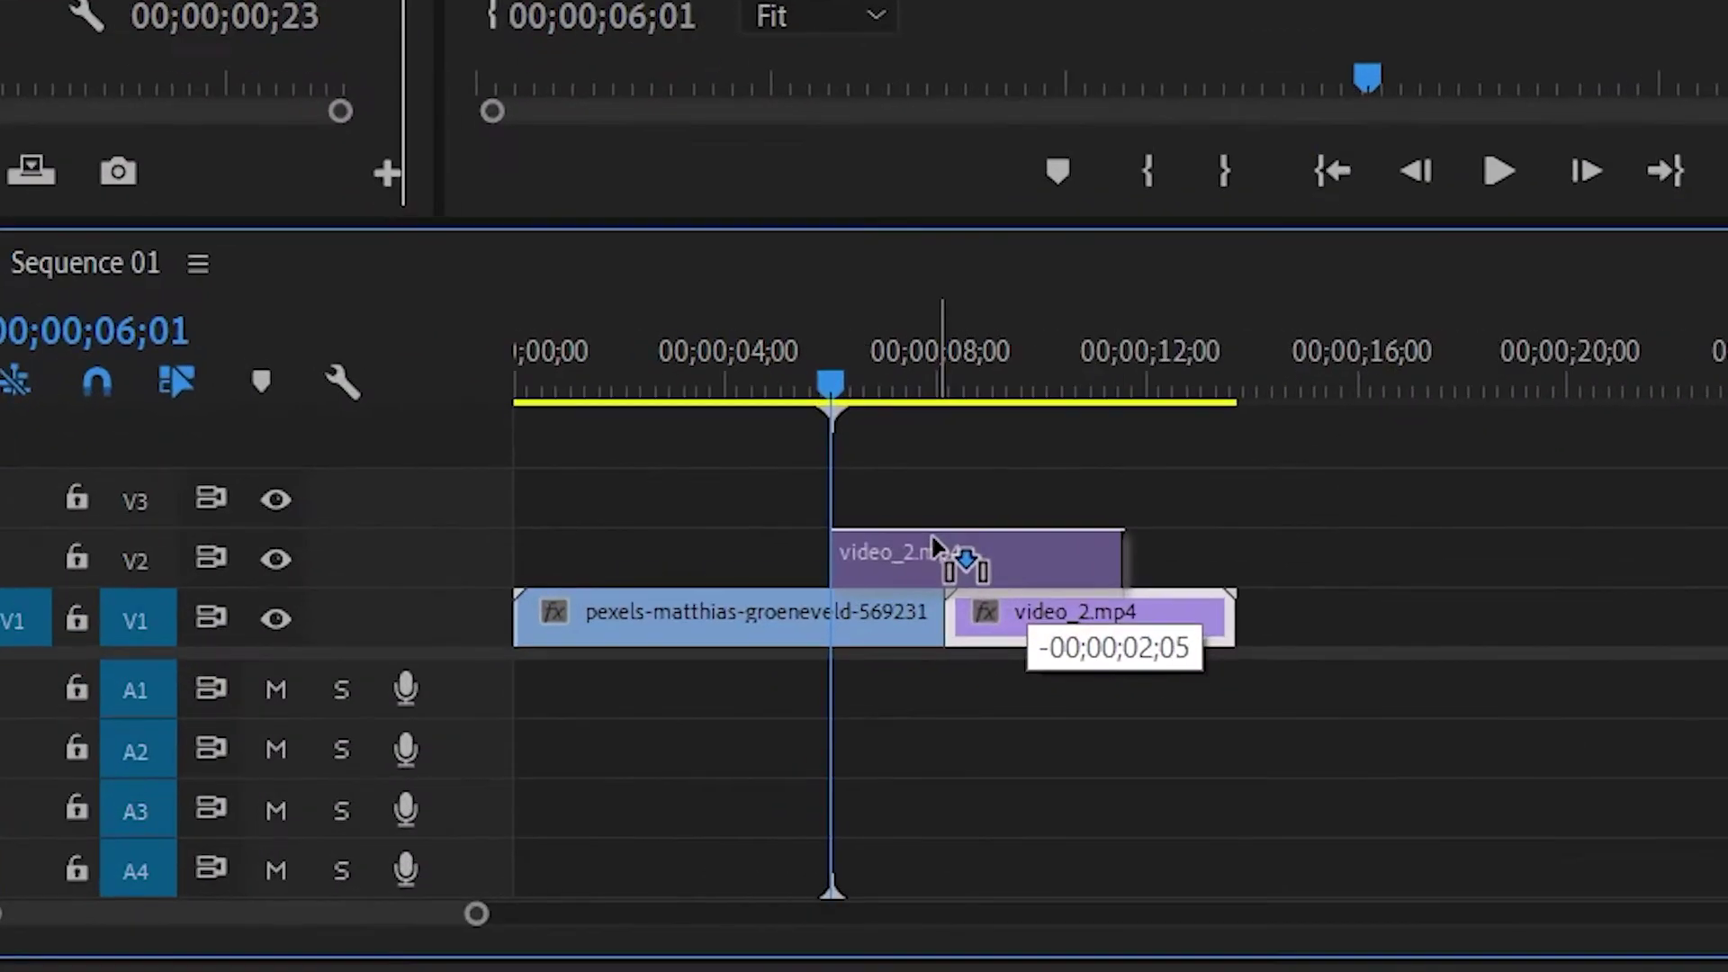
{"action": "left_click_drag", "start_coordinate": [932, 537], "coordinate": [963, 569]}
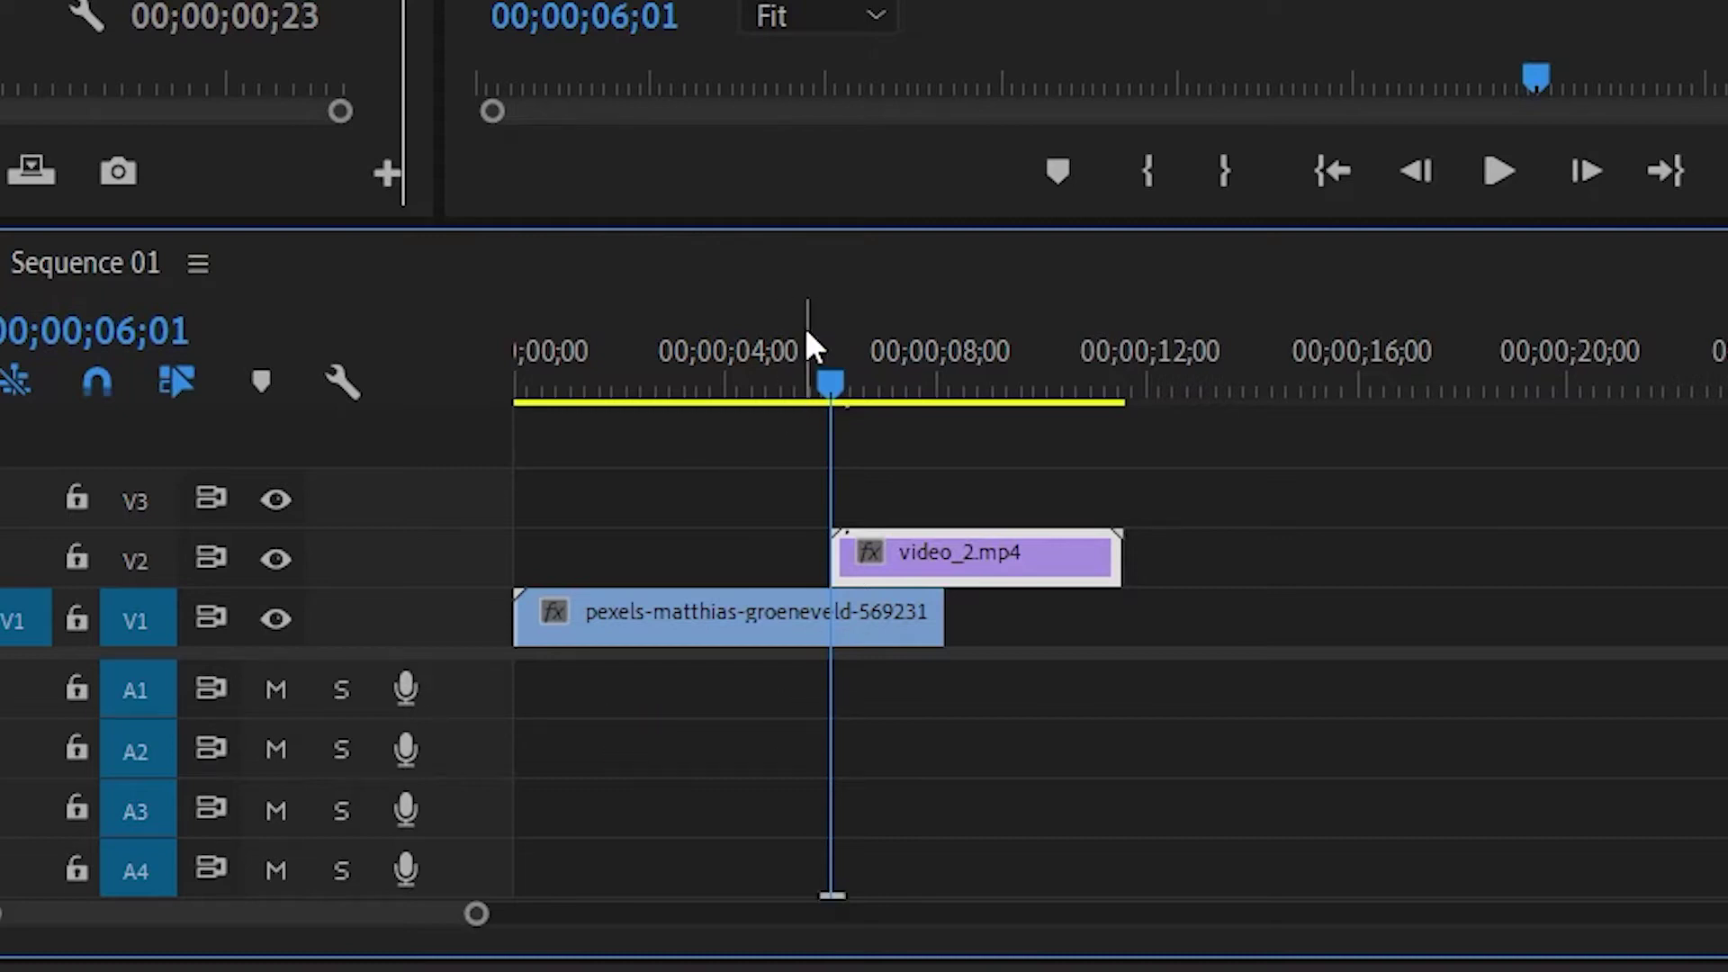
Cut video_2.mp4 at 08;05 with the Razor tool.
{"action": "left_click_drag", "start_coordinate": [828, 369], "coordinate": [952, 402]}
{"action": "key", "text": "c"}
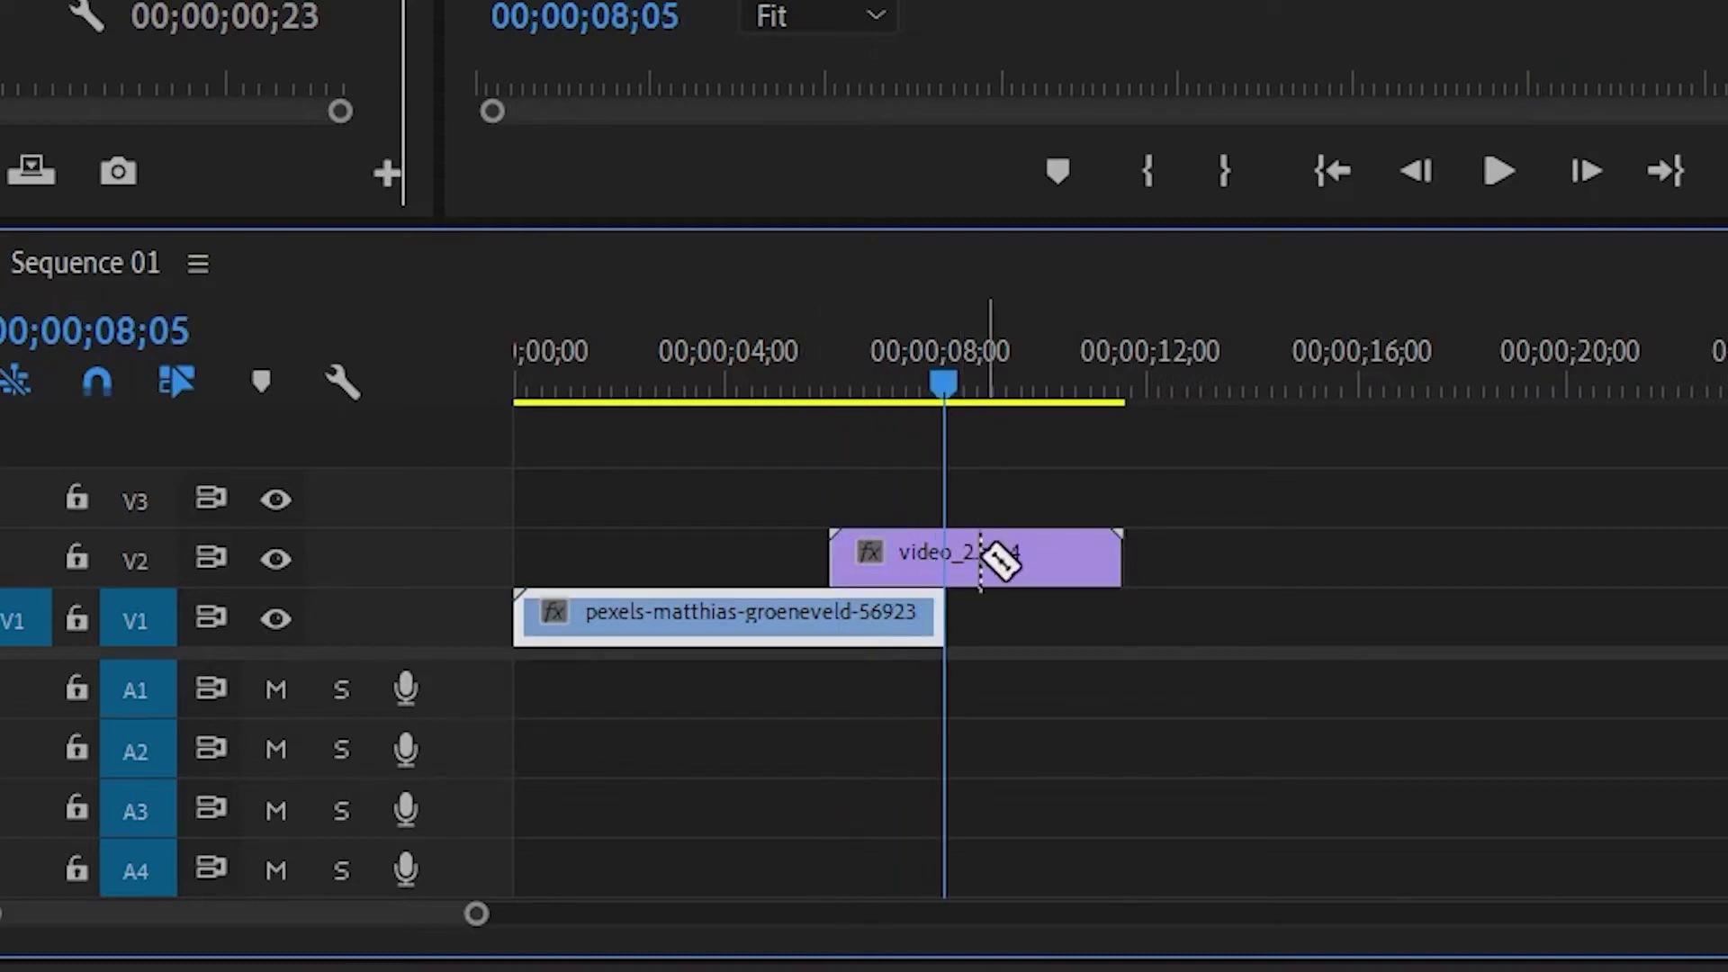
{"action": "left_click", "coordinate": [951, 562]}
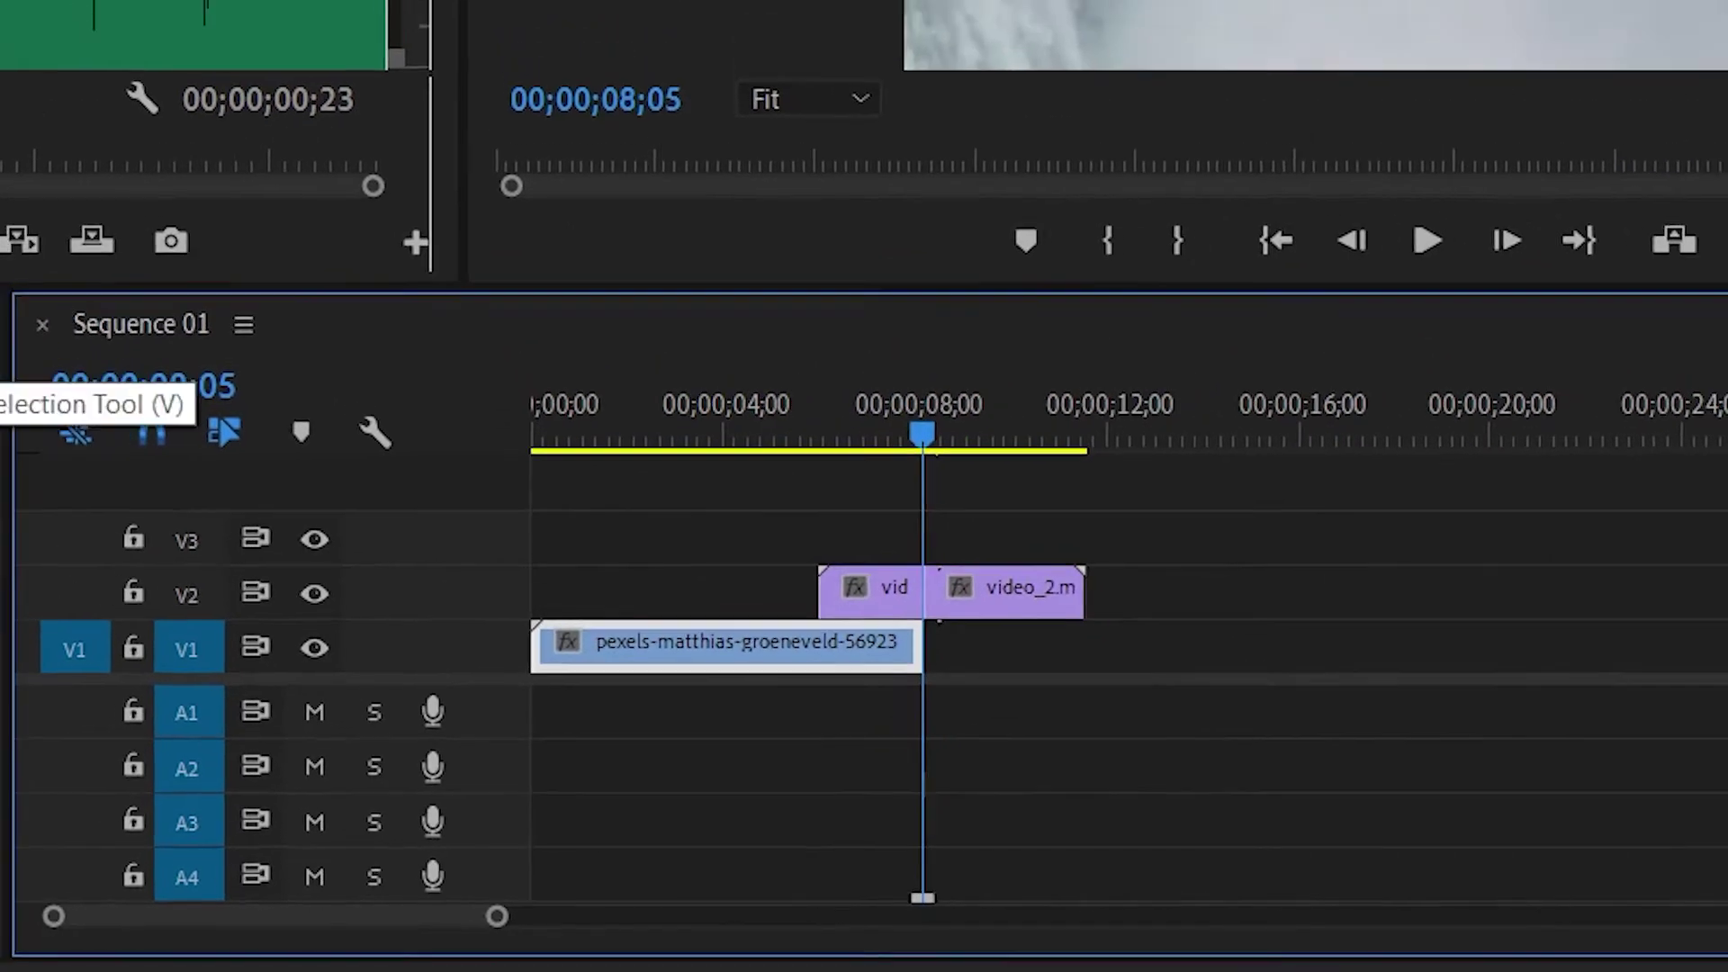
Drag the second half of video_2 down onto V1 after the forest clip.
{"action": "left_click", "coordinate": [46, 441]}
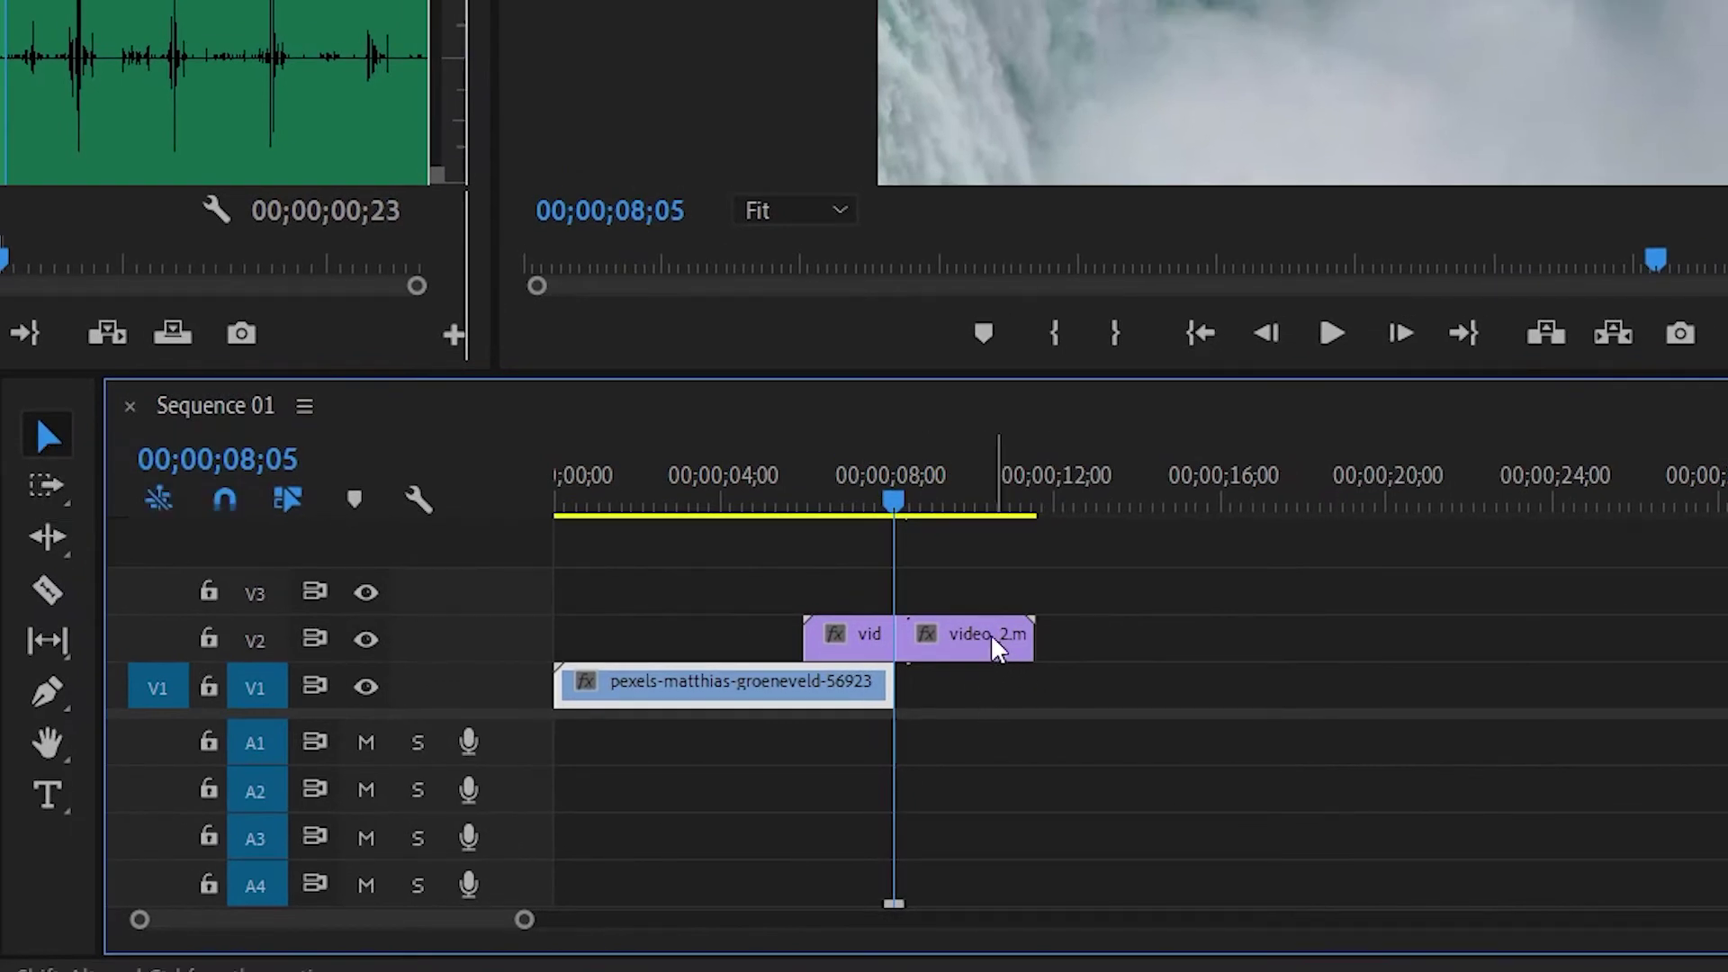
{"action": "left_click_drag", "start_coordinate": [990, 644], "coordinate": [990, 675]}
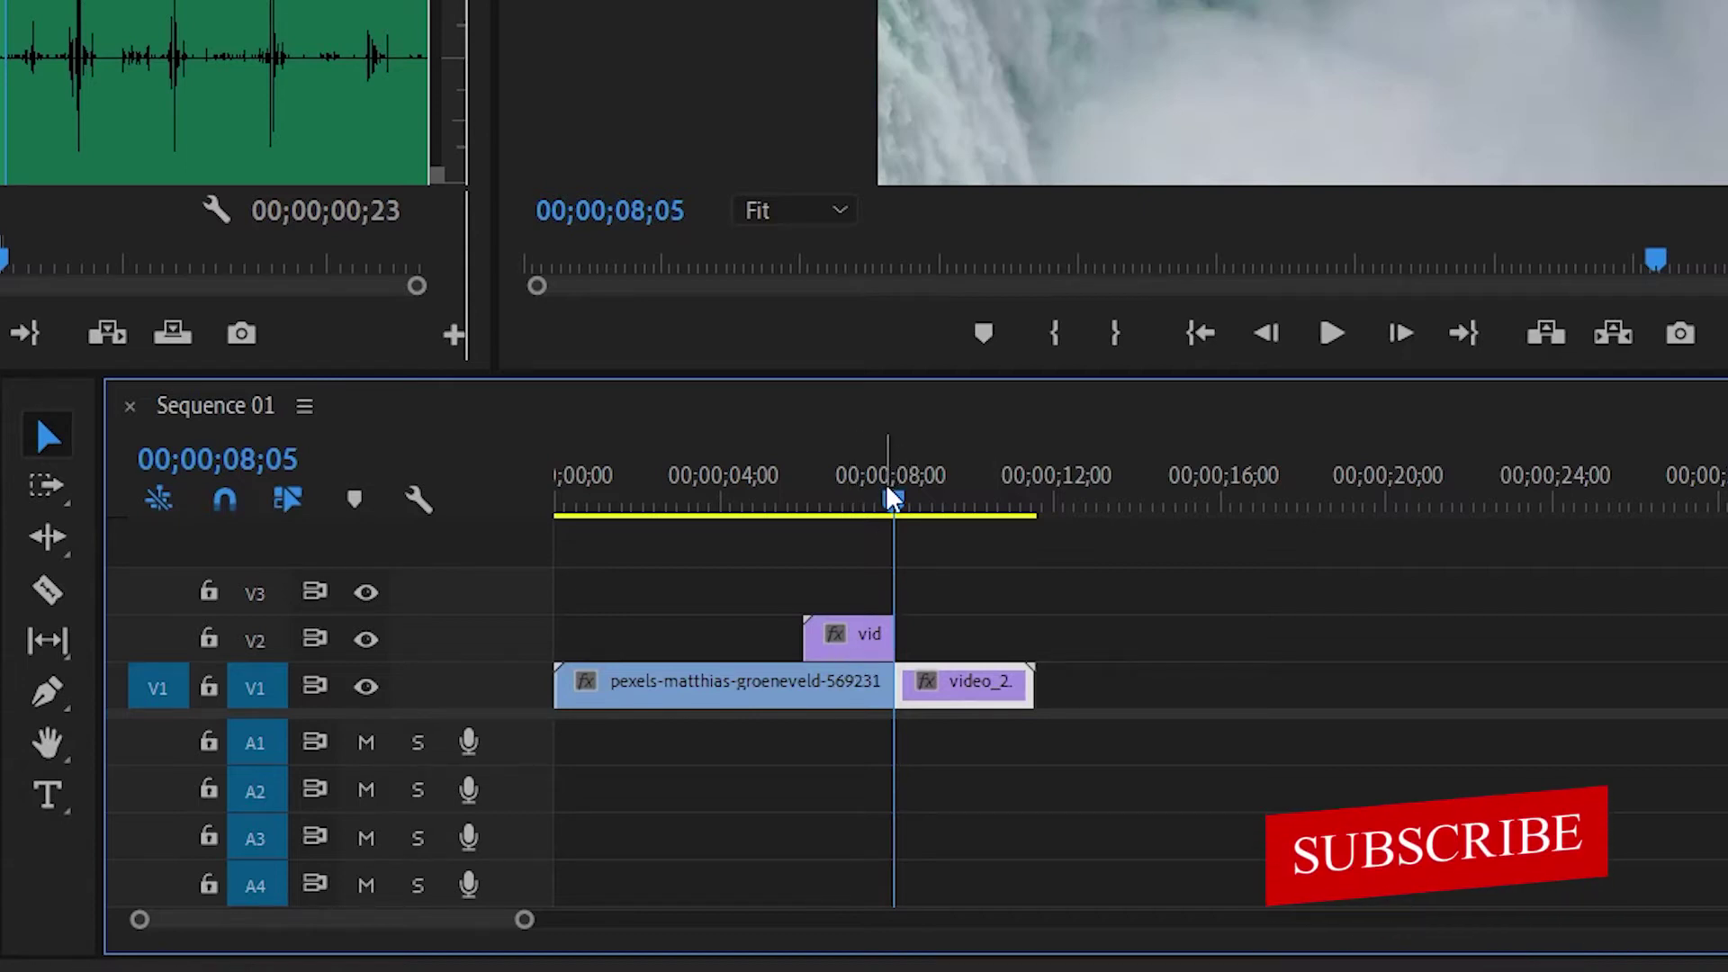
{"action": "left_click_drag", "start_coordinate": [890, 495], "coordinate": [837, 509]}
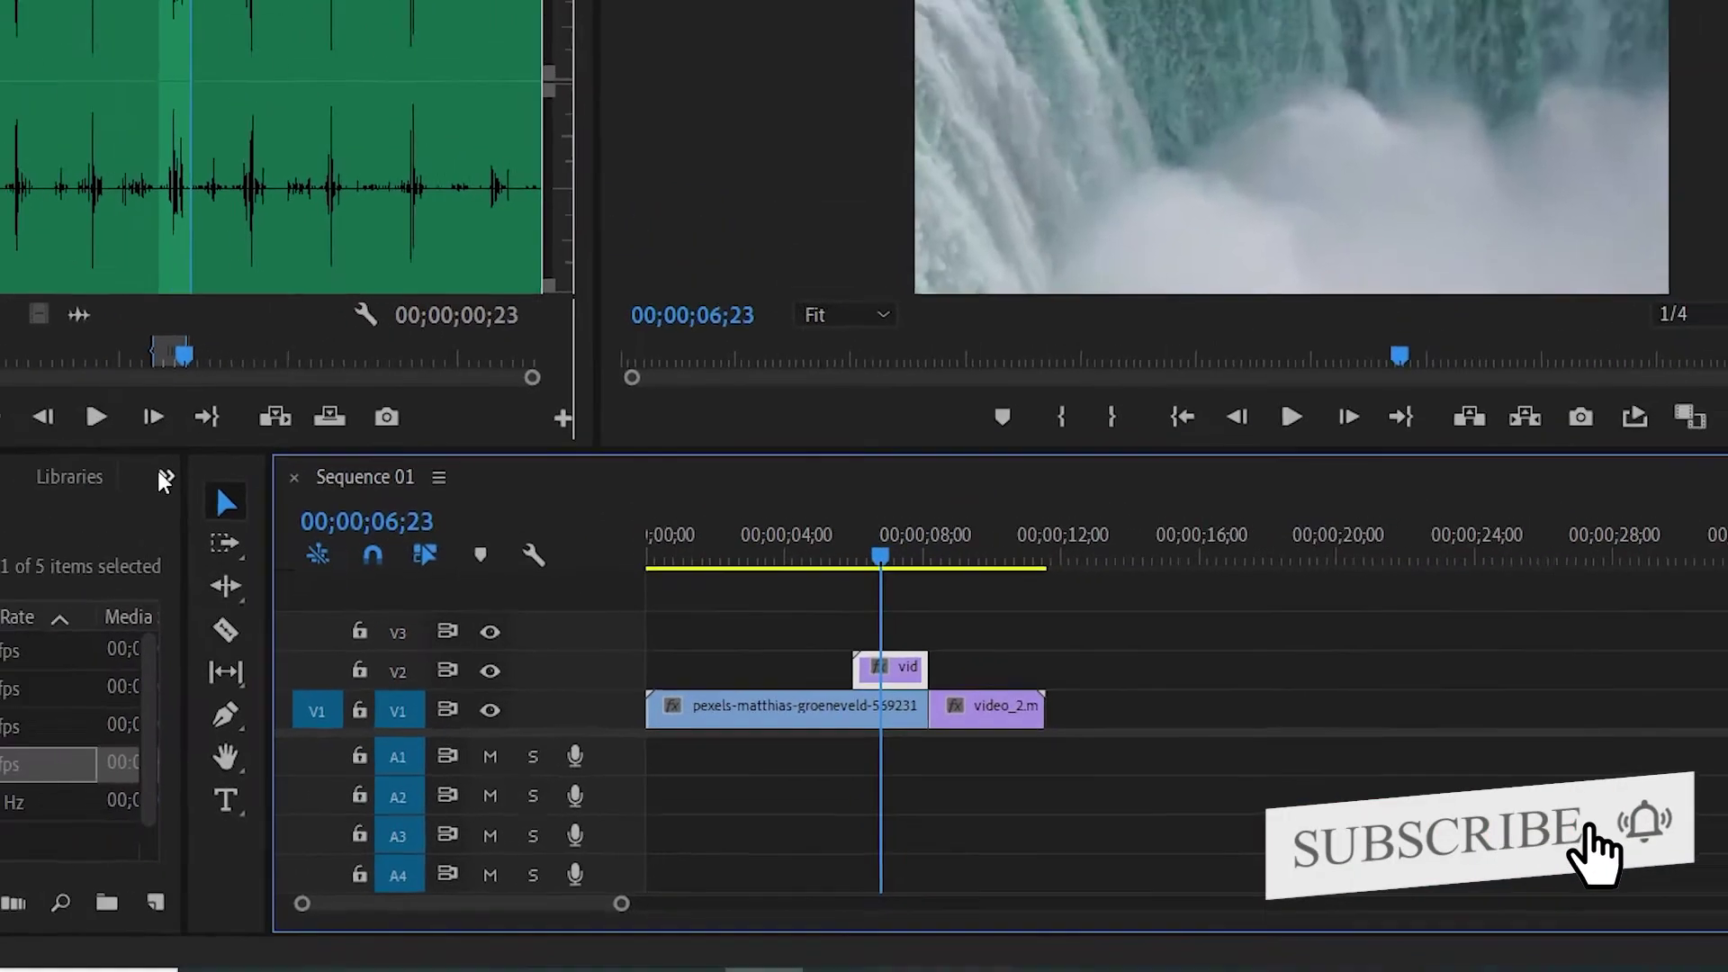
Search the Effects panel for 'transf' and drag Distort > Transform onto the short V2 clip.
{"action": "left_click", "coordinate": [394, 562]}
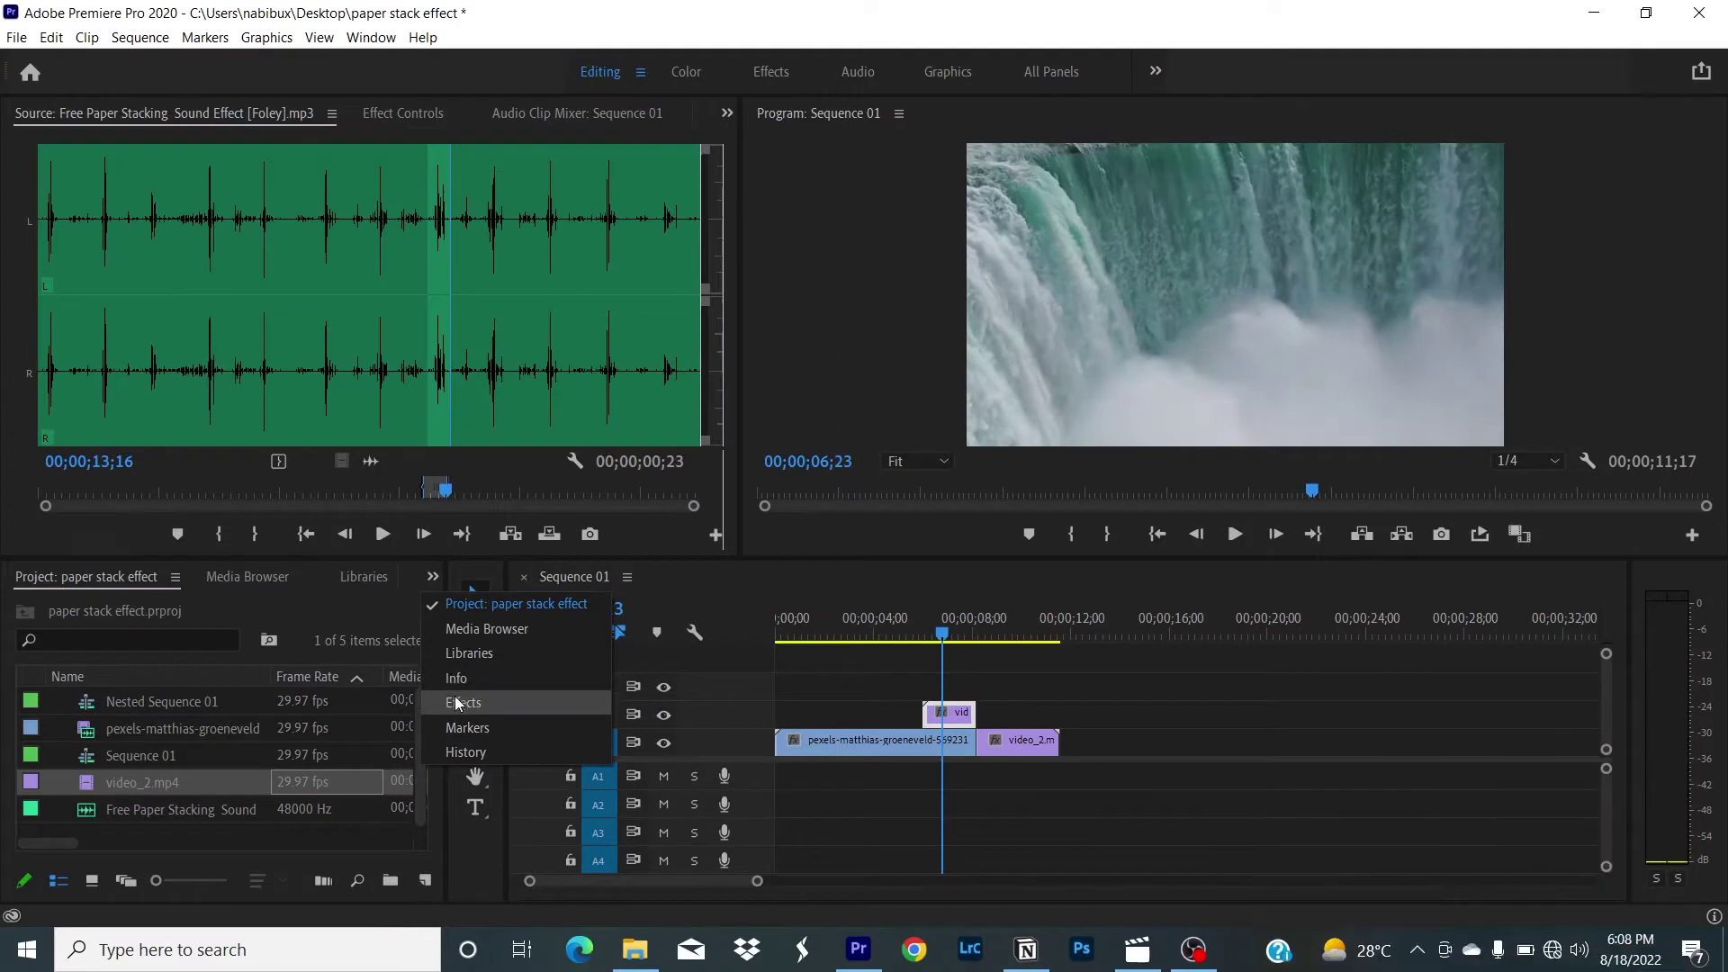
{"action": "left_click", "coordinate": [427, 695]}
{"action": "left_click", "coordinate": [34, 593]}
{"action": "type", "text": "shad"}
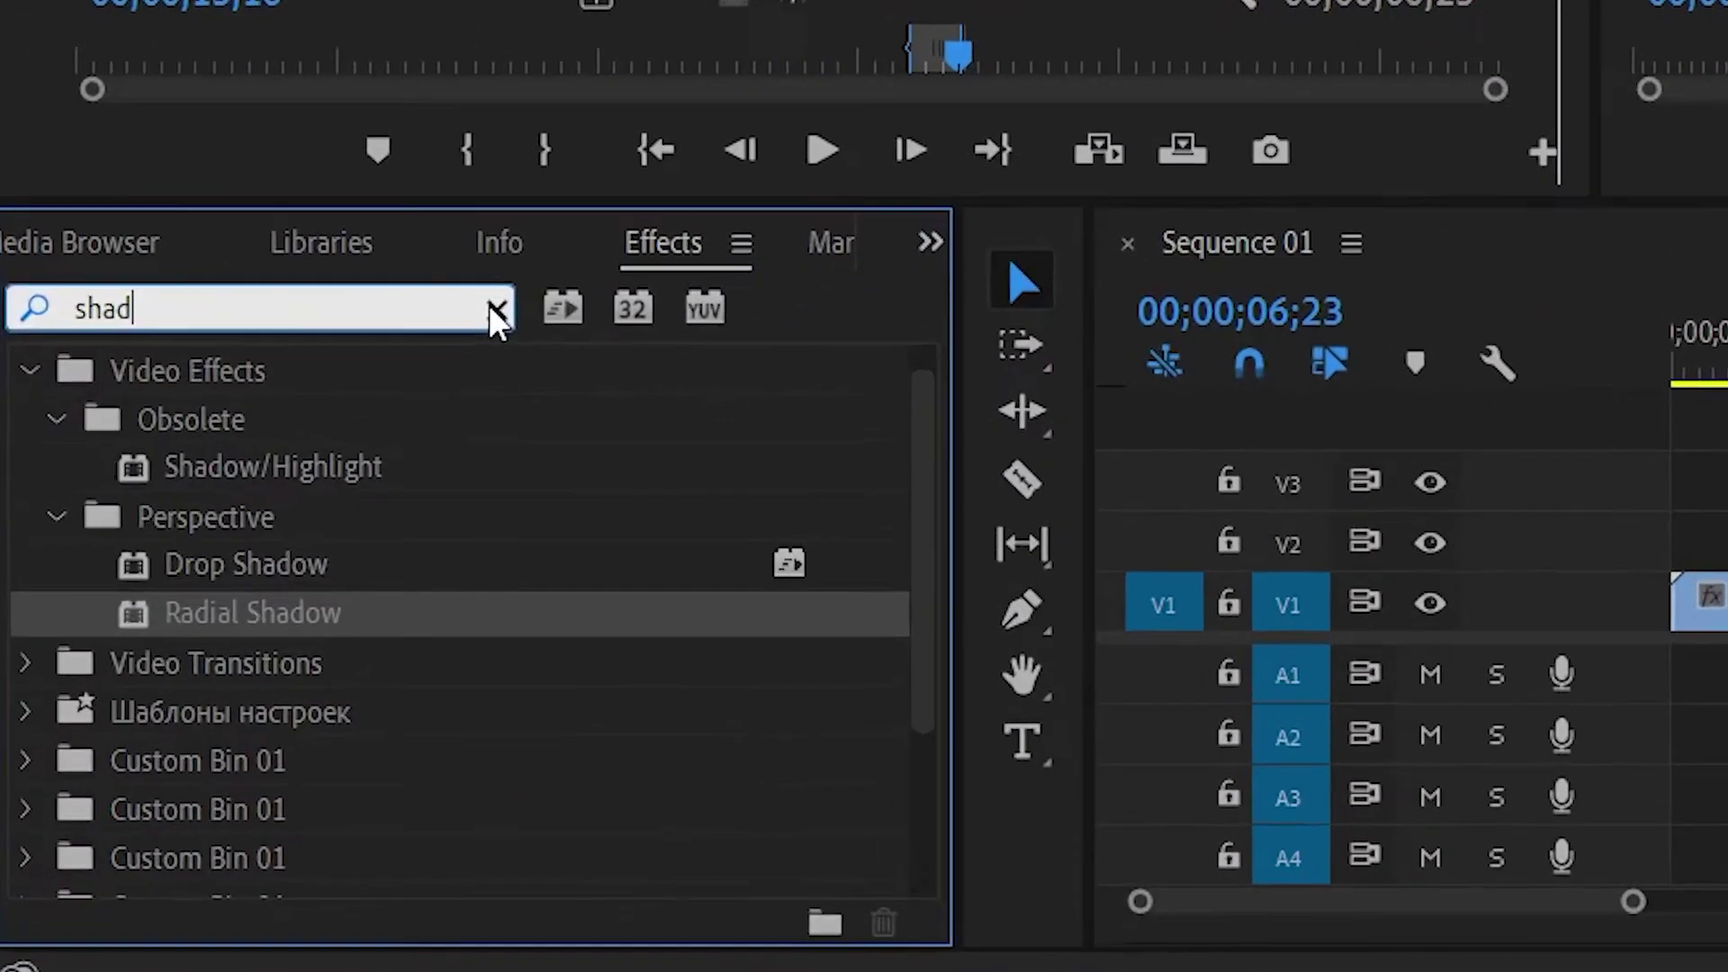
{"action": "left_click", "coordinate": [232, 607]}
{"action": "type", "text": "tra"}
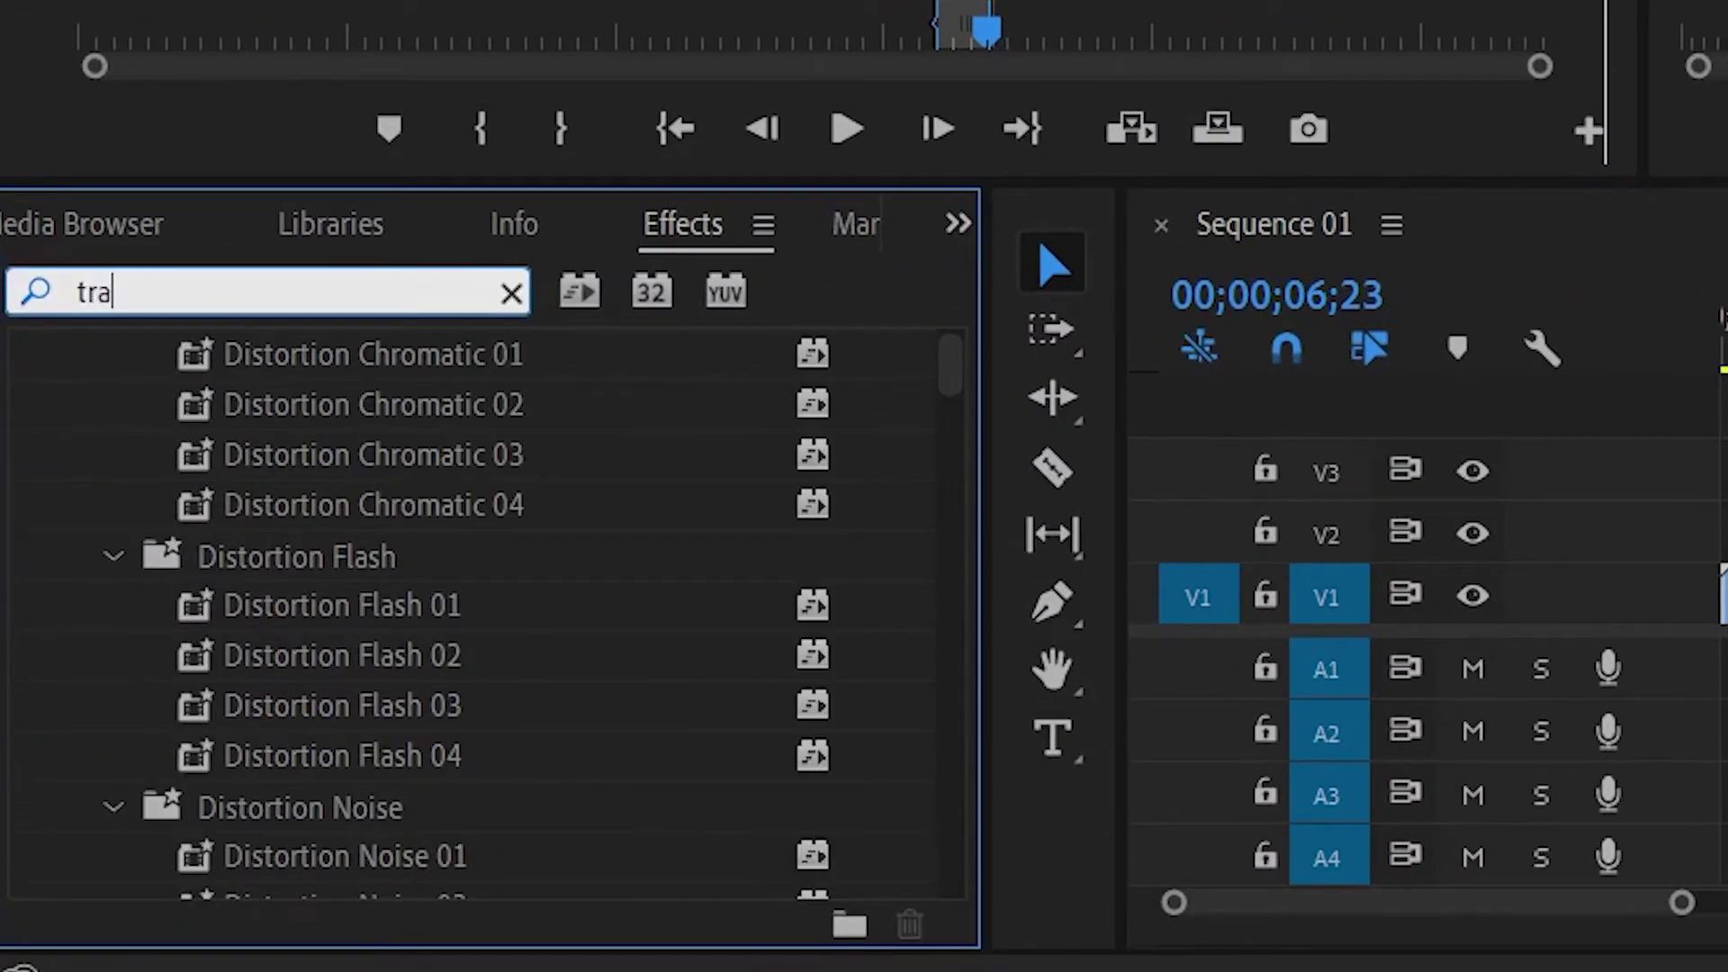
{"action": "type", "text": "b"}
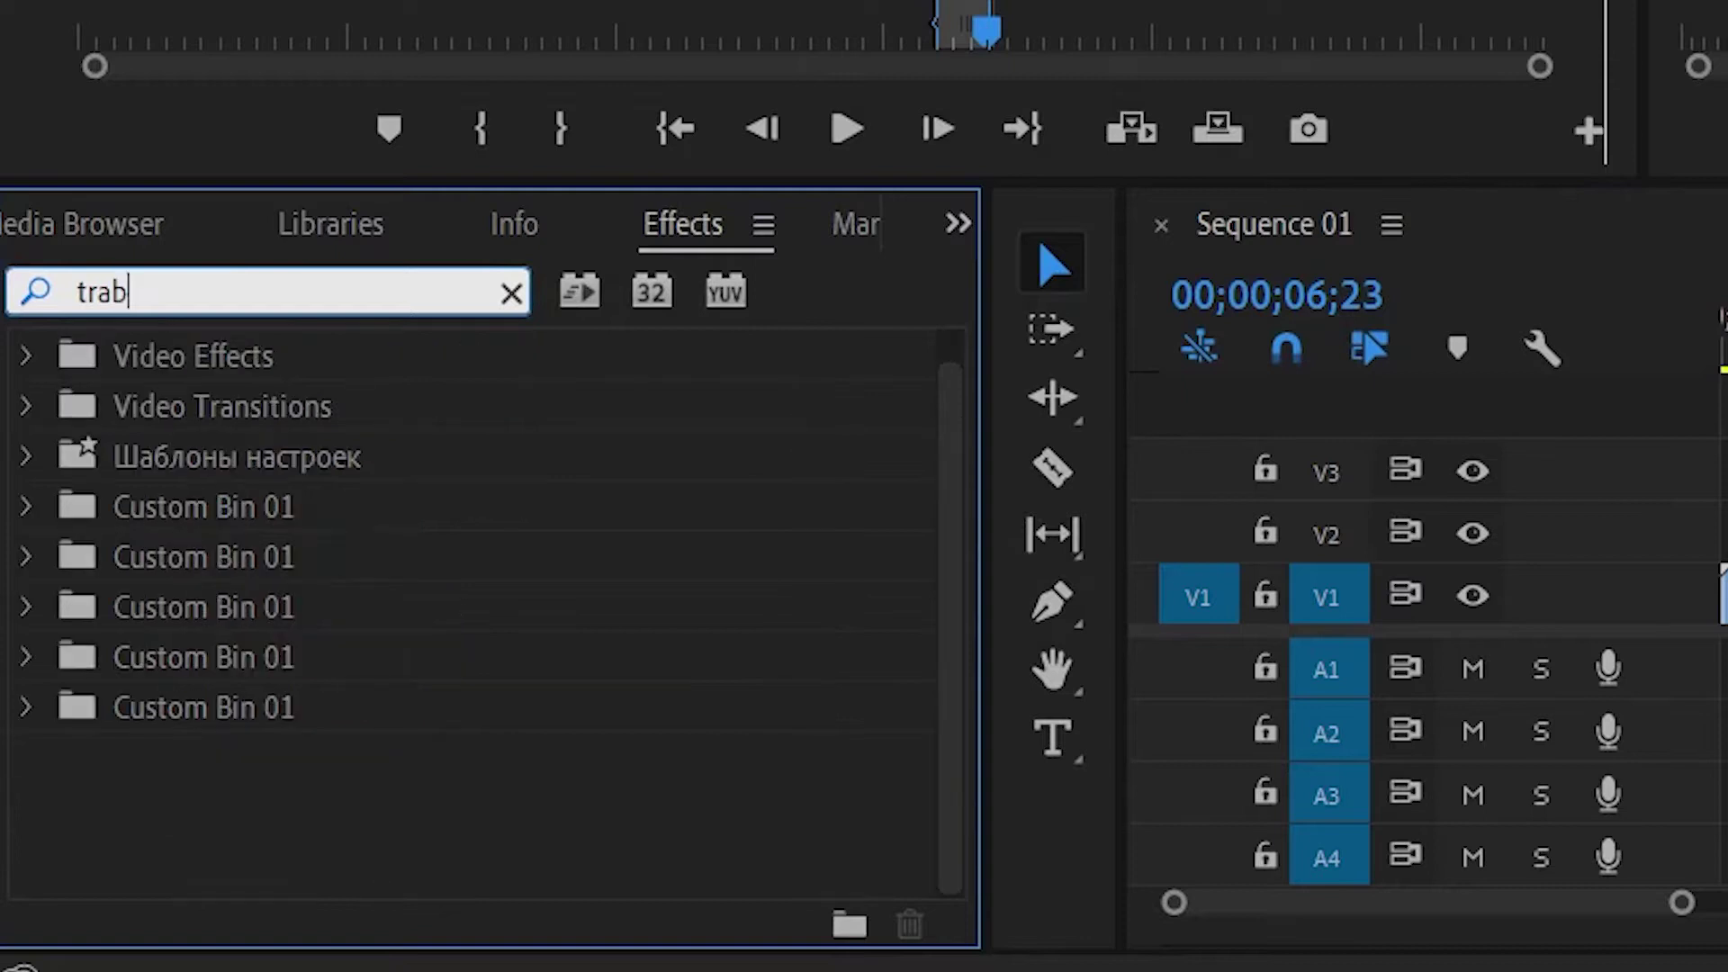
{"action": "type", "text": "sfo"}
{"action": "key", "text": "BackSpace"}
{"action": "key", "text": "BackSpace"}
{"action": "key", "text": "BackSpace"}
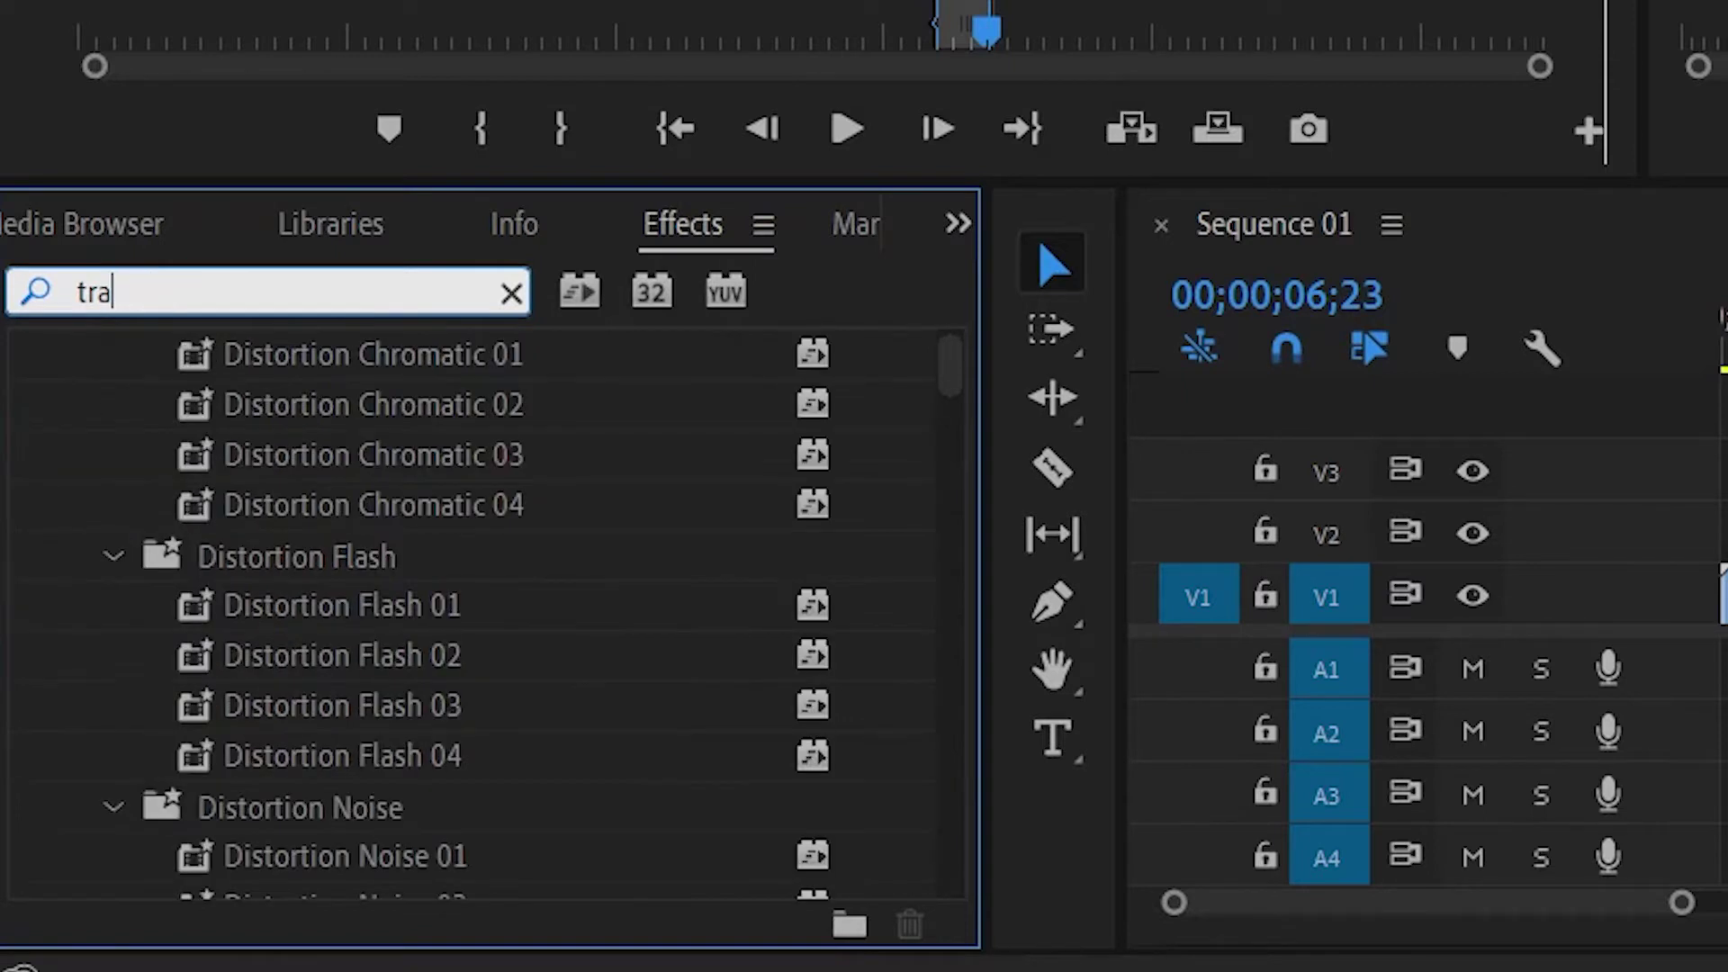
{"action": "type", "text": "nsf"}
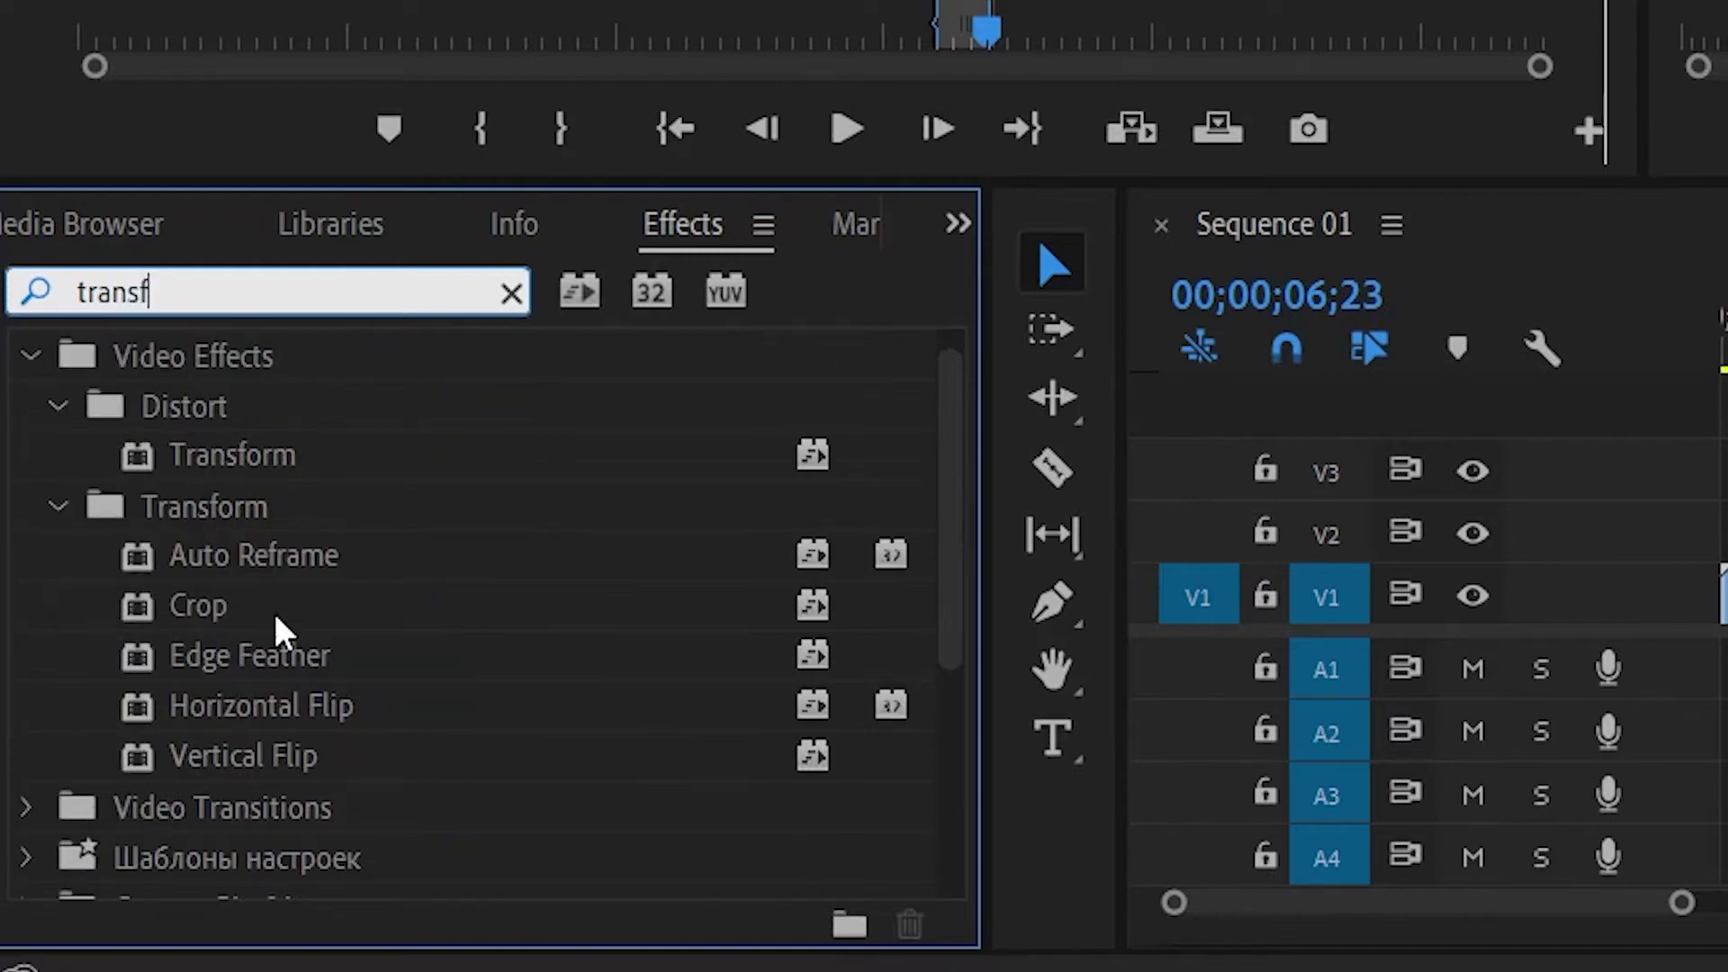
{"action": "left_click", "coordinate": [236, 459]}
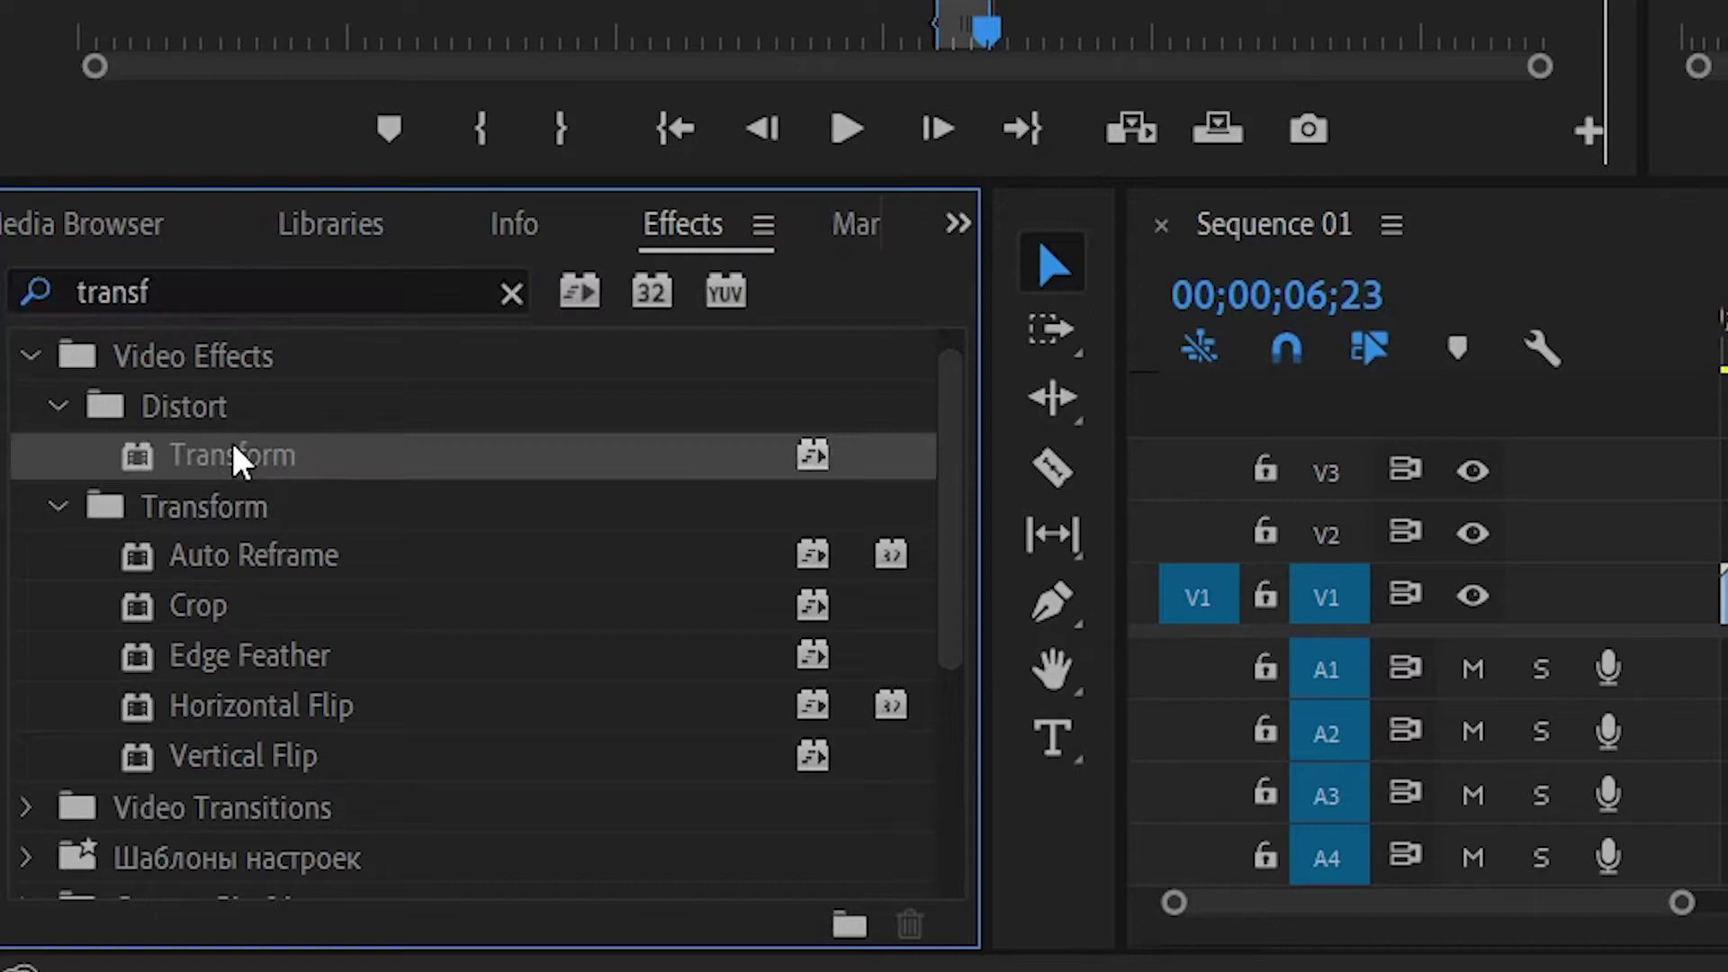
{"action": "left_click_drag", "start_coordinate": [236, 458], "coordinate": [1113, 529]}
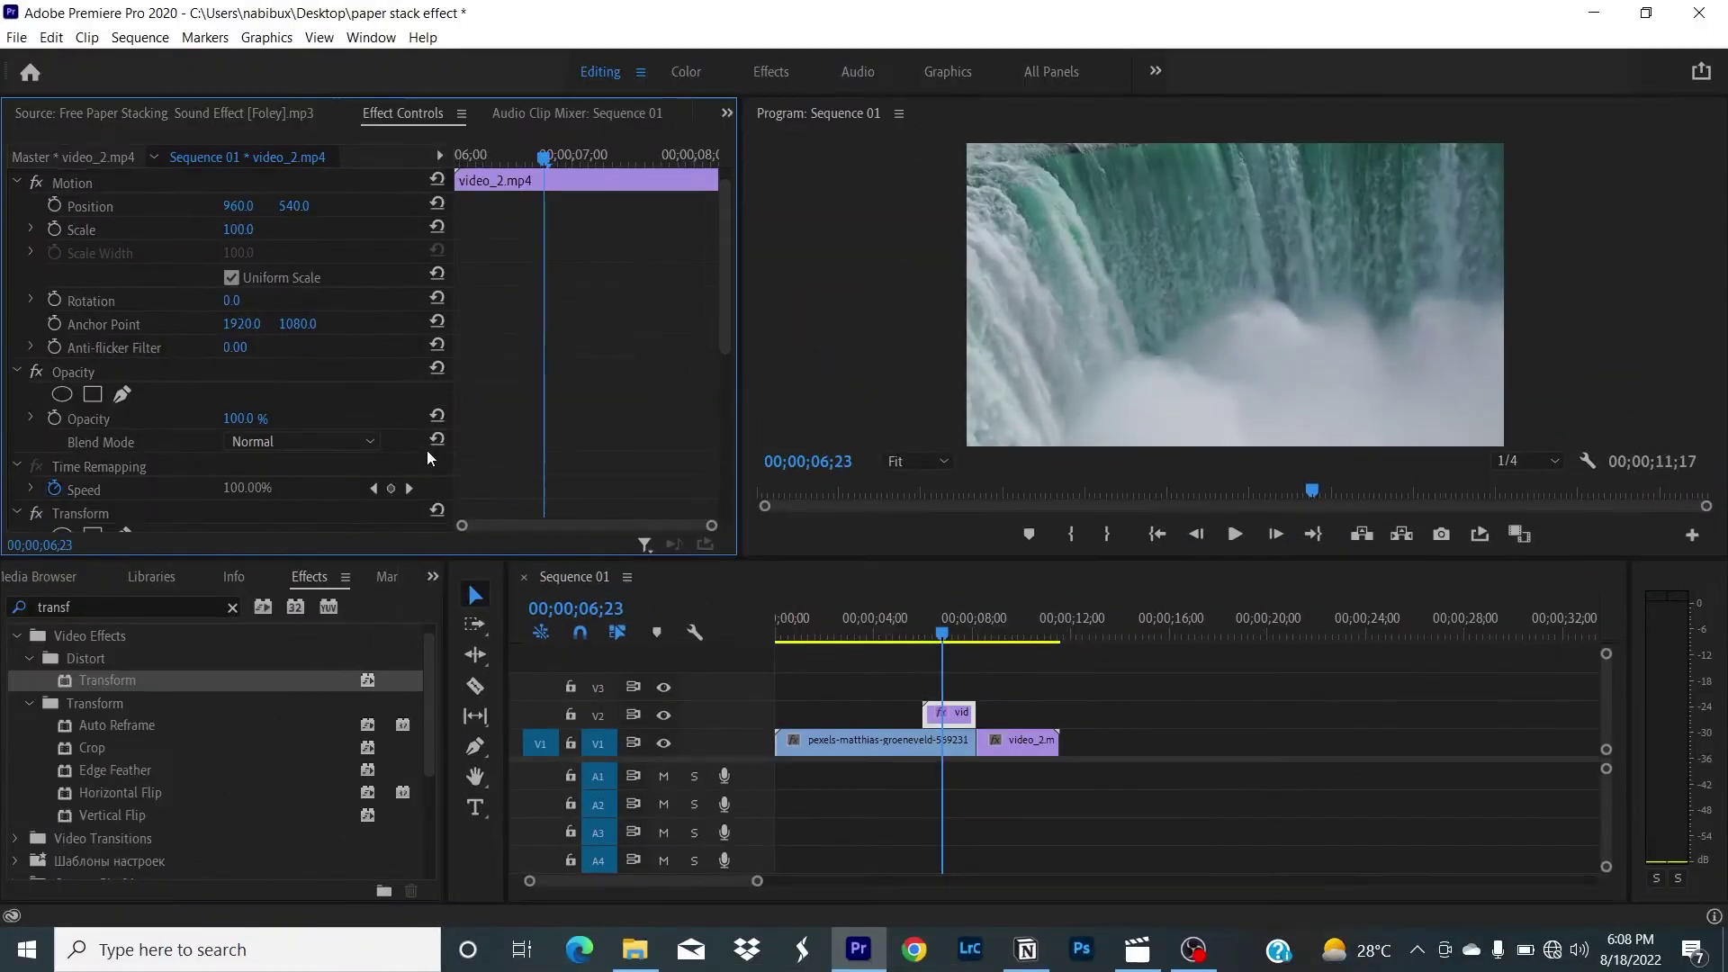
Enable keyframing for the Transform effect's Position.
{"action": "scroll", "coordinate": [427, 450], "scroll_direction": "down", "scroll_amount": 5}
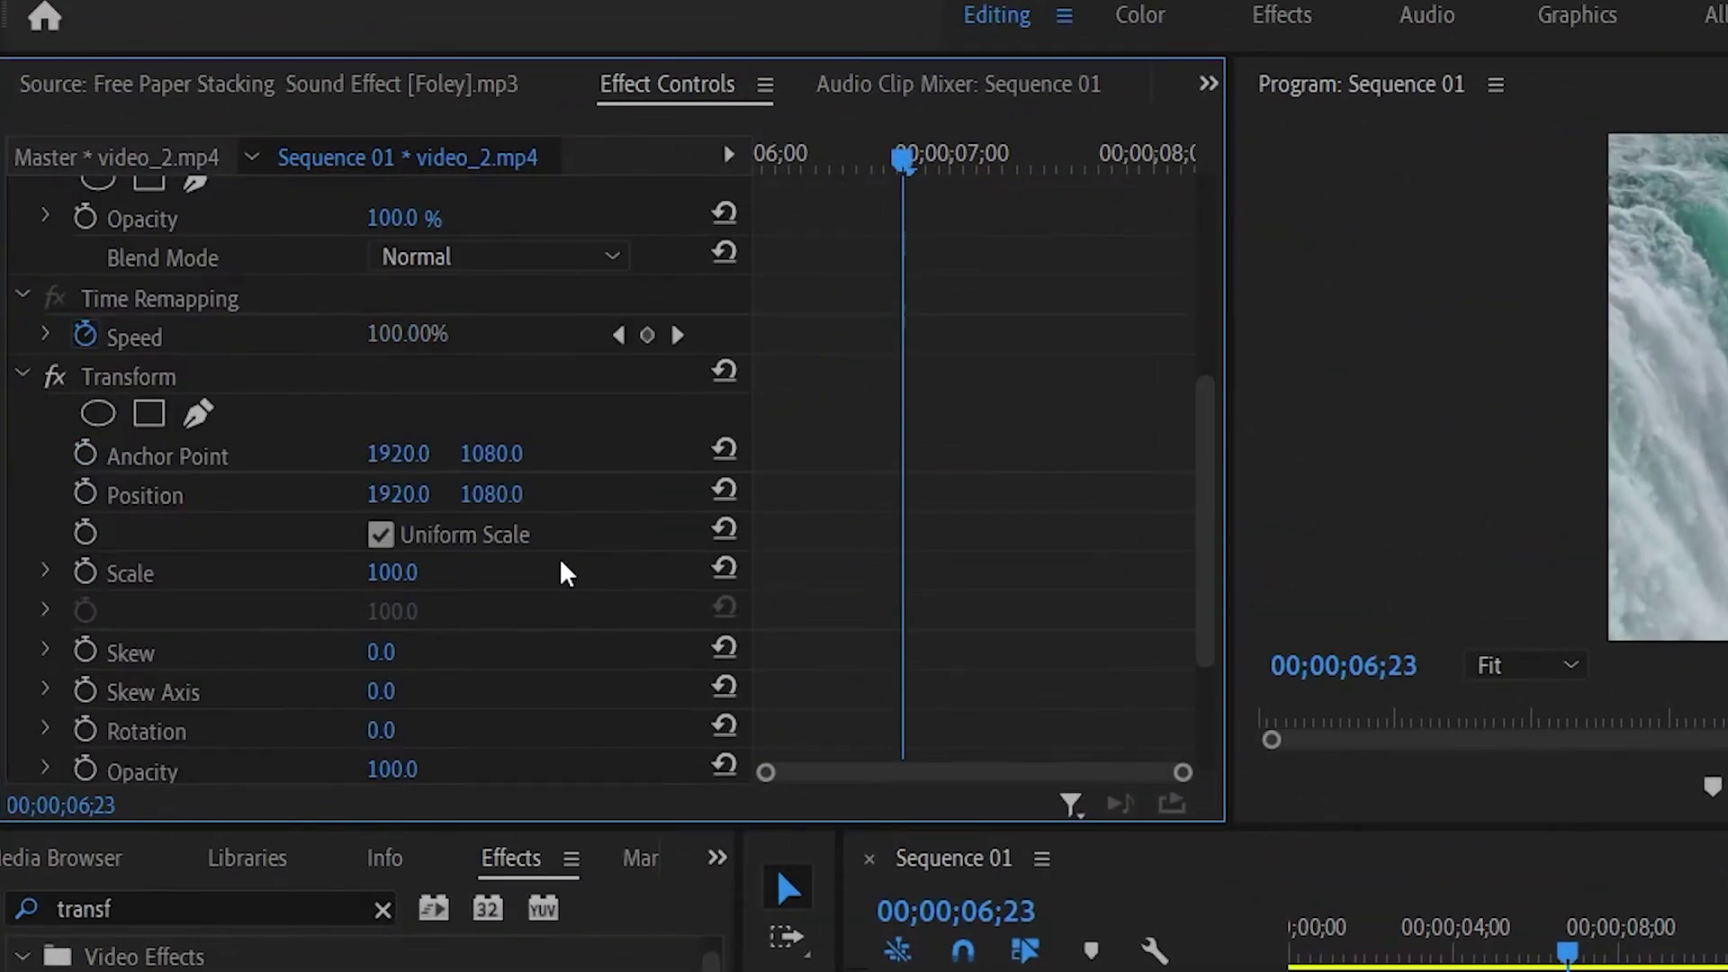
{"action": "scroll", "coordinate": [504, 563], "scroll_direction": "down", "scroll_amount": 4}
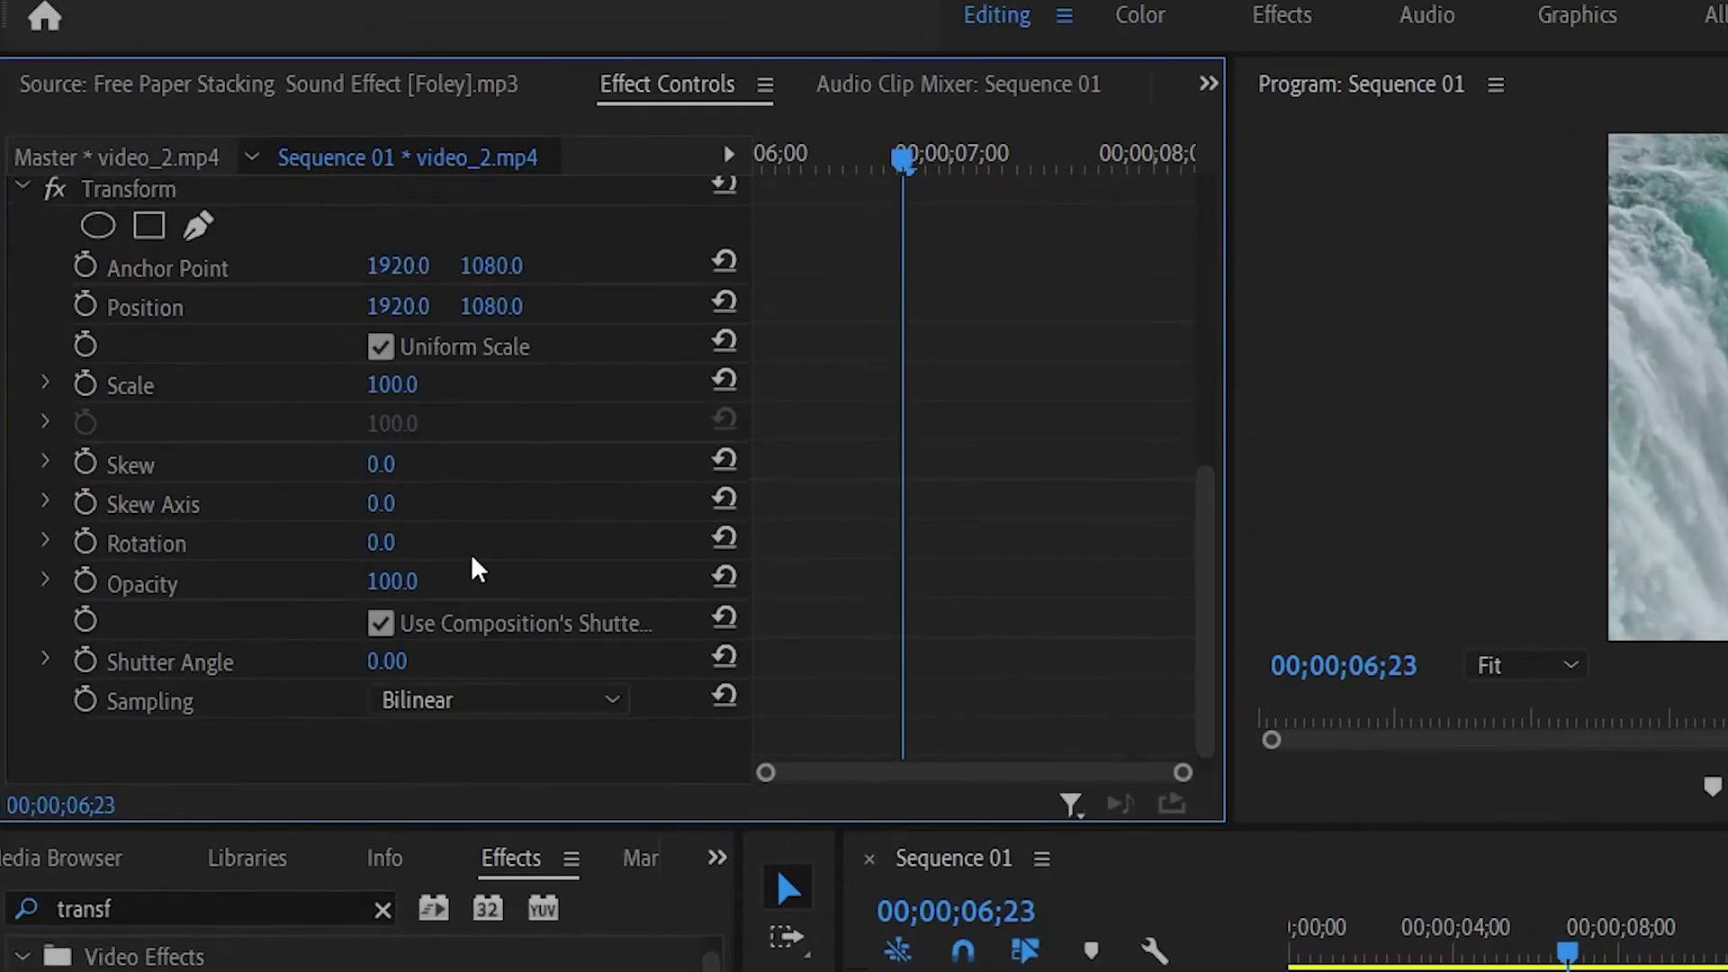
{"action": "scroll", "coordinate": [274, 490], "scroll_direction": "up", "scroll_amount": 5}
{"action": "scroll", "coordinate": [272, 486], "scroll_direction": "down", "scroll_amount": 2}
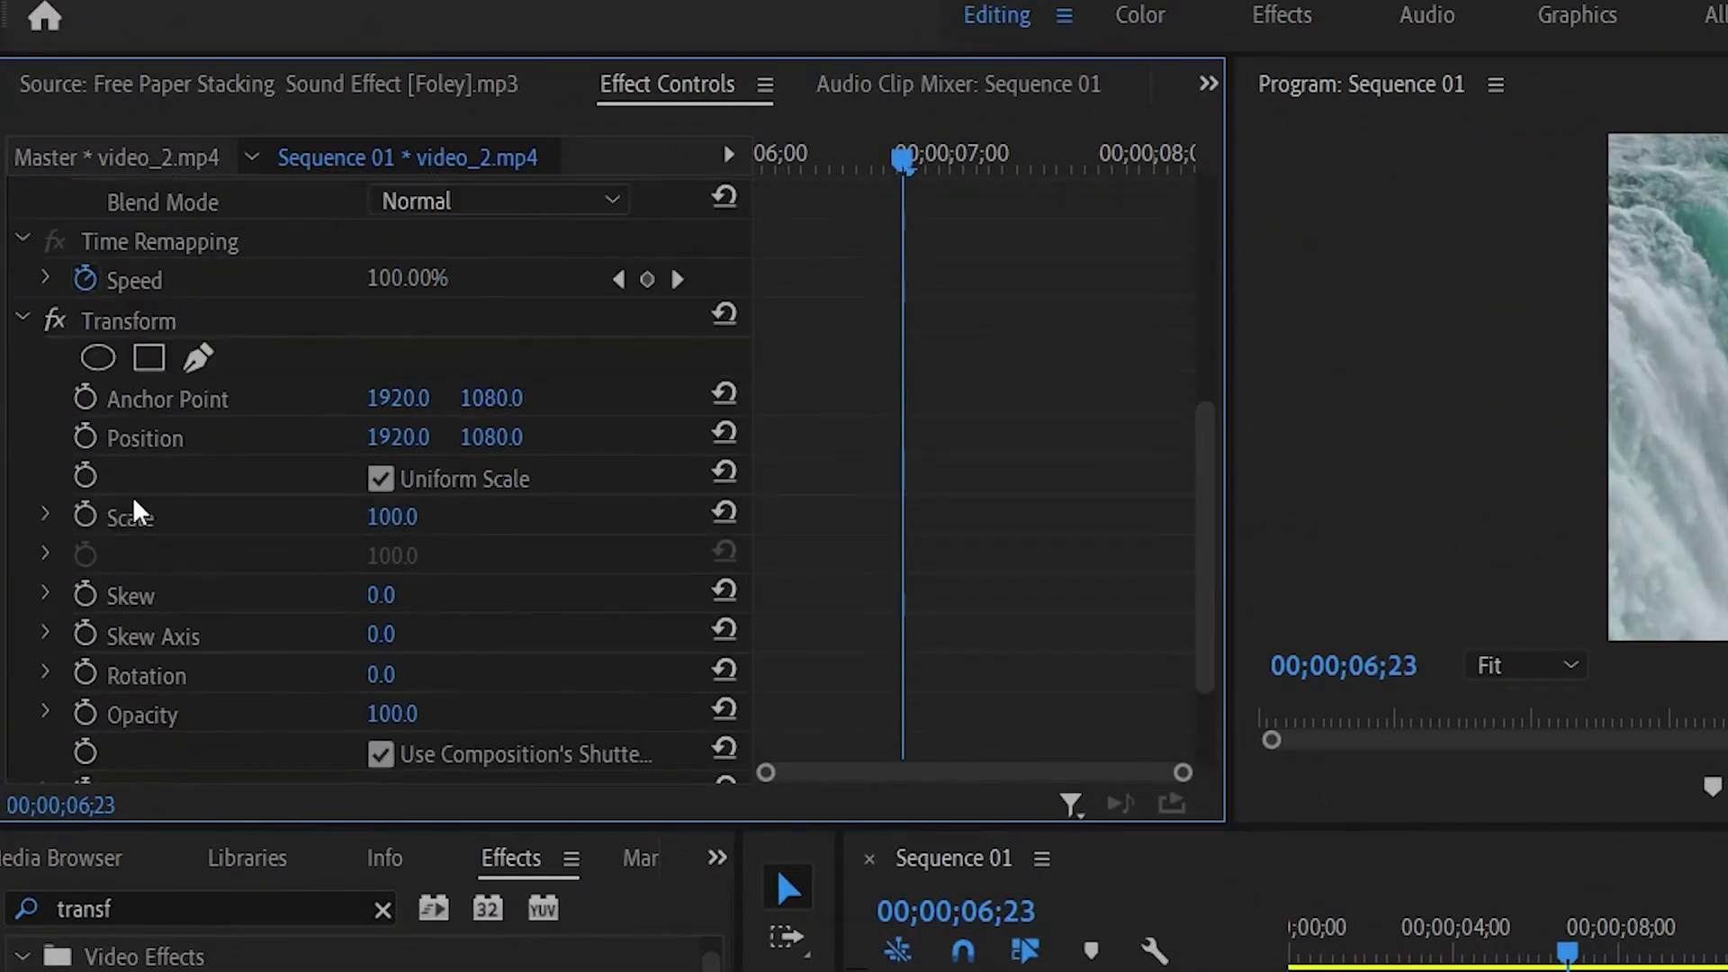
{"action": "scroll", "coordinate": [484, 540], "scroll_direction": "down", "scroll_amount": 2}
{"action": "scroll", "coordinate": [111, 373], "scroll_direction": "down", "scroll_amount": 1}
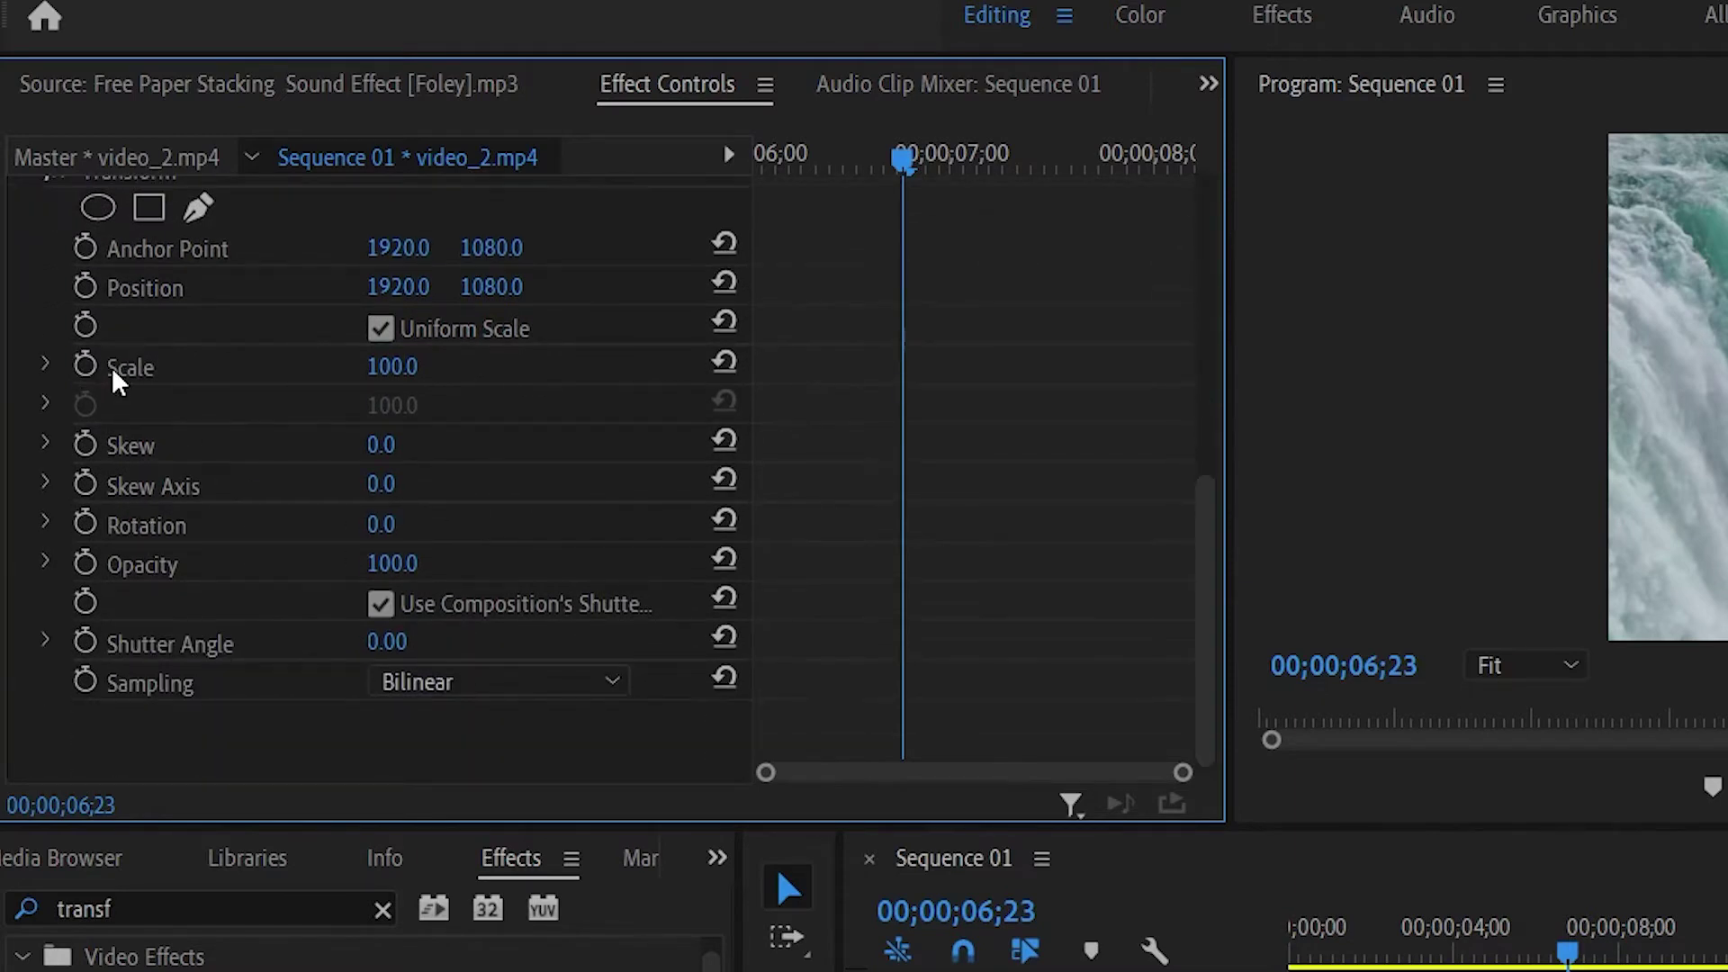
{"action": "left_click", "coordinate": [84, 286]}
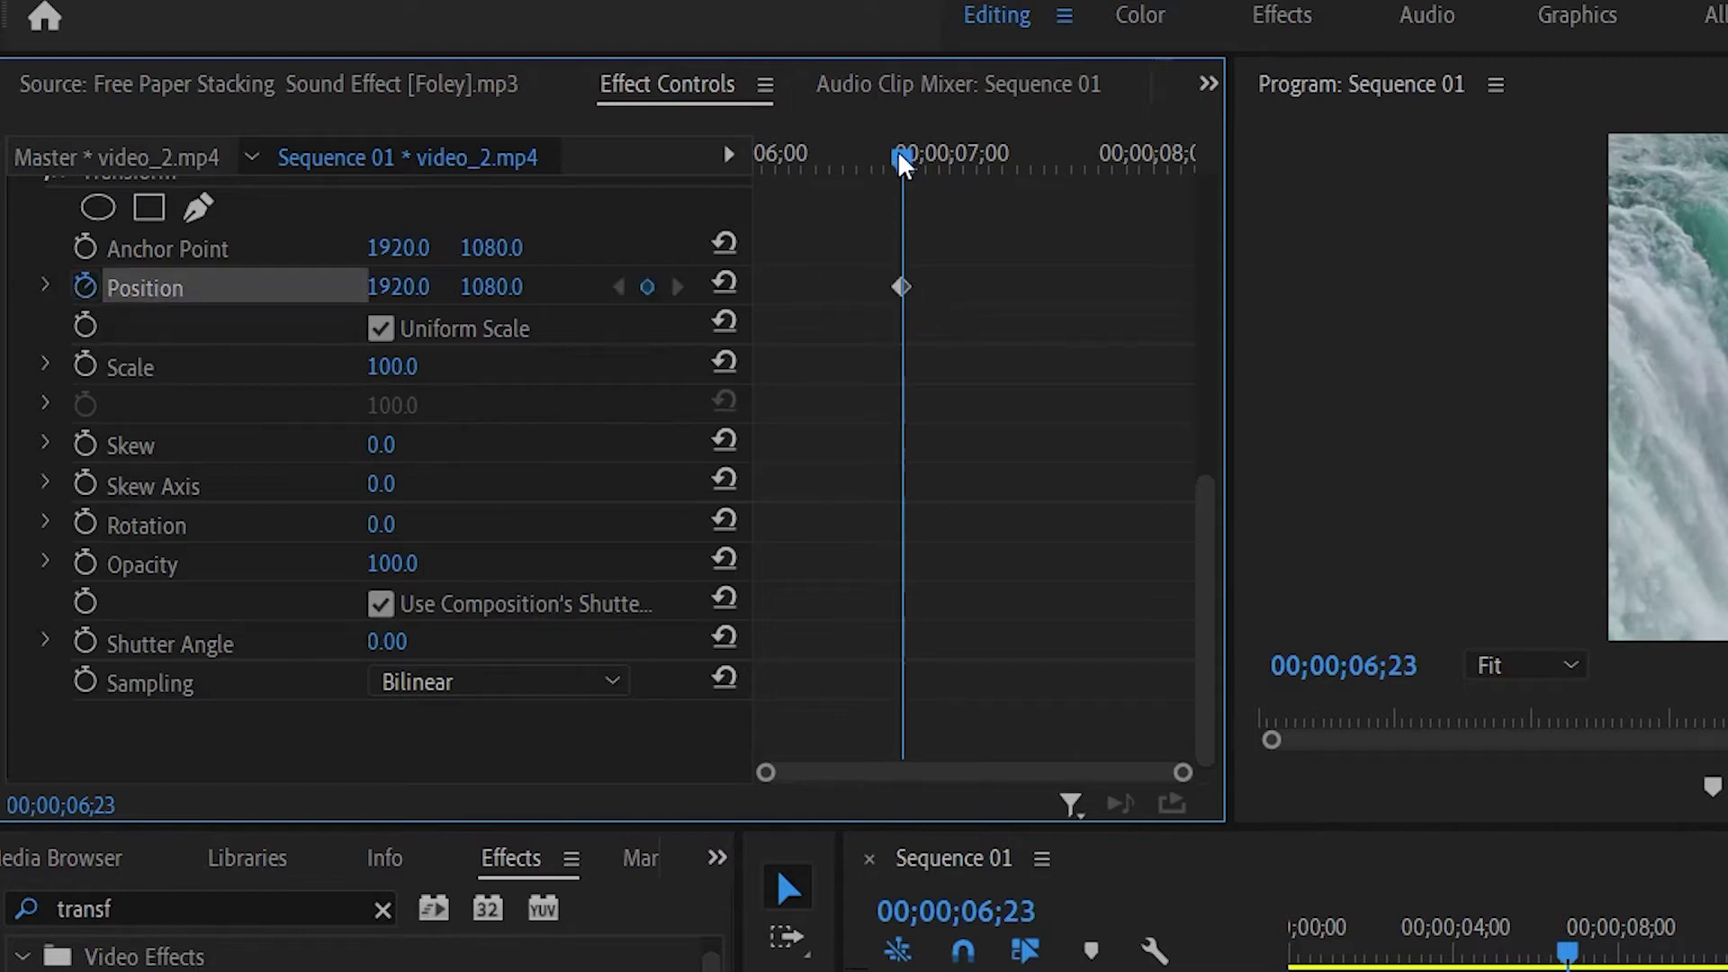
At 06;13 set Position X to 1081.0, then drag the first keyframe earlier.
{"action": "left_click_drag", "start_coordinate": [909, 162], "coordinate": [839, 185]}
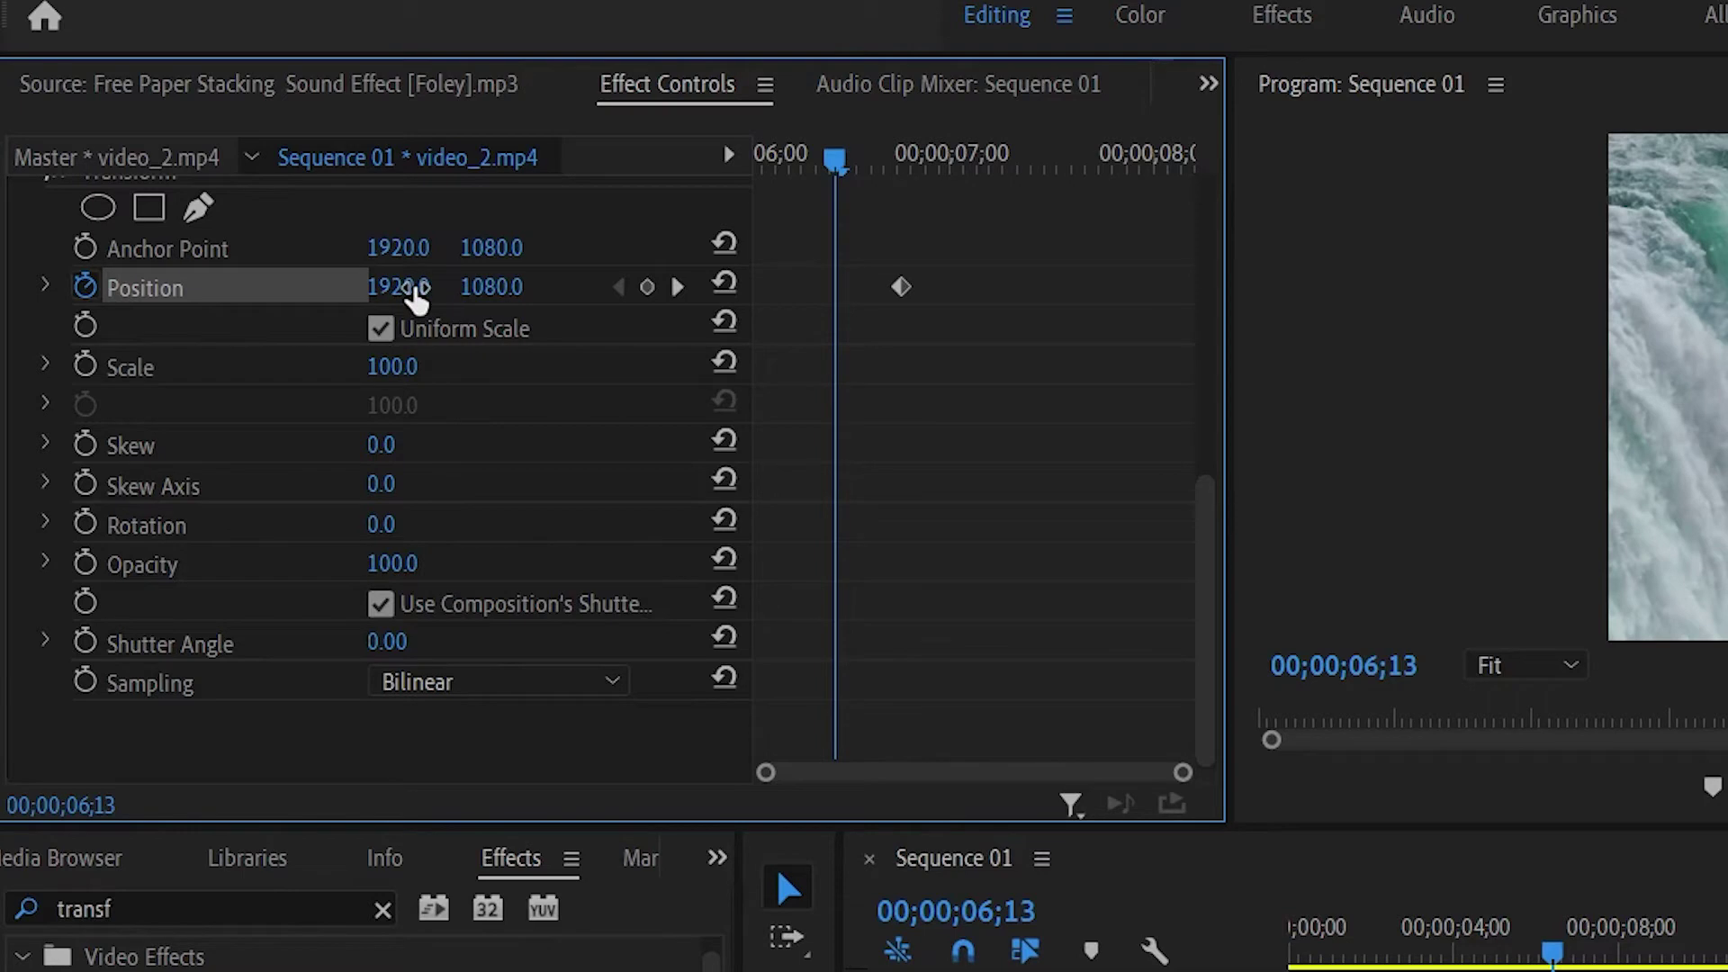
{"action": "left_click_drag", "start_coordinate": [415, 297], "coordinate": [27, 297]}
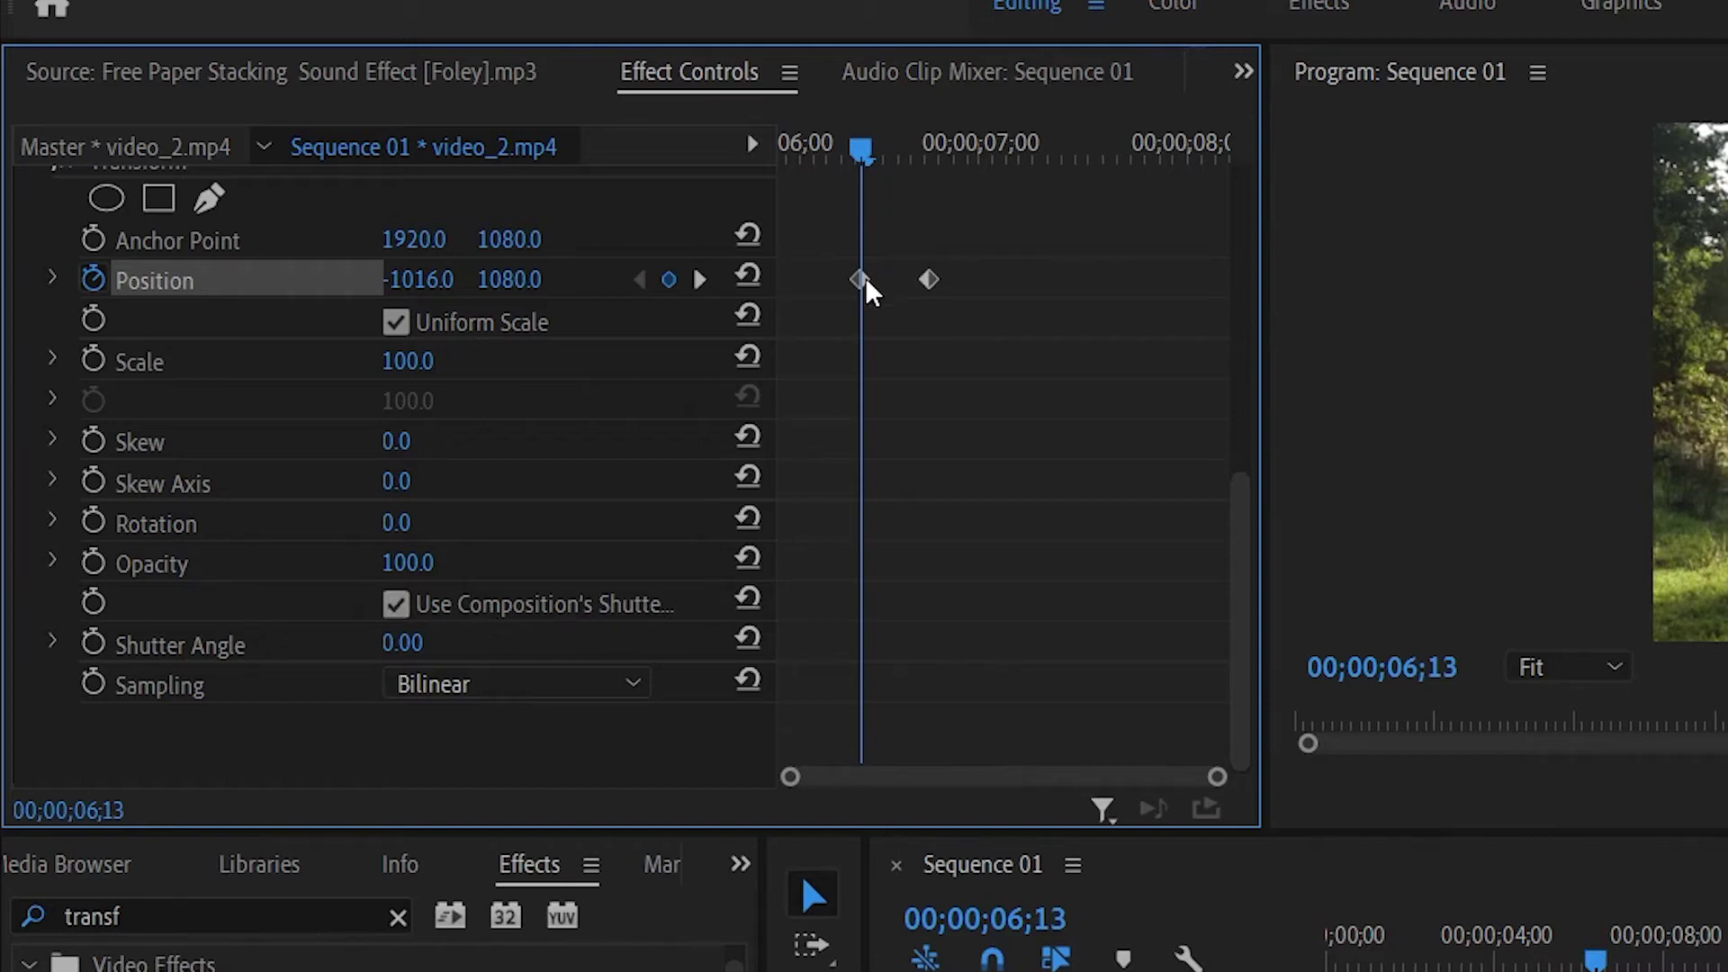
{"action": "left_click_drag", "start_coordinate": [861, 280], "coordinate": [732, 320]}
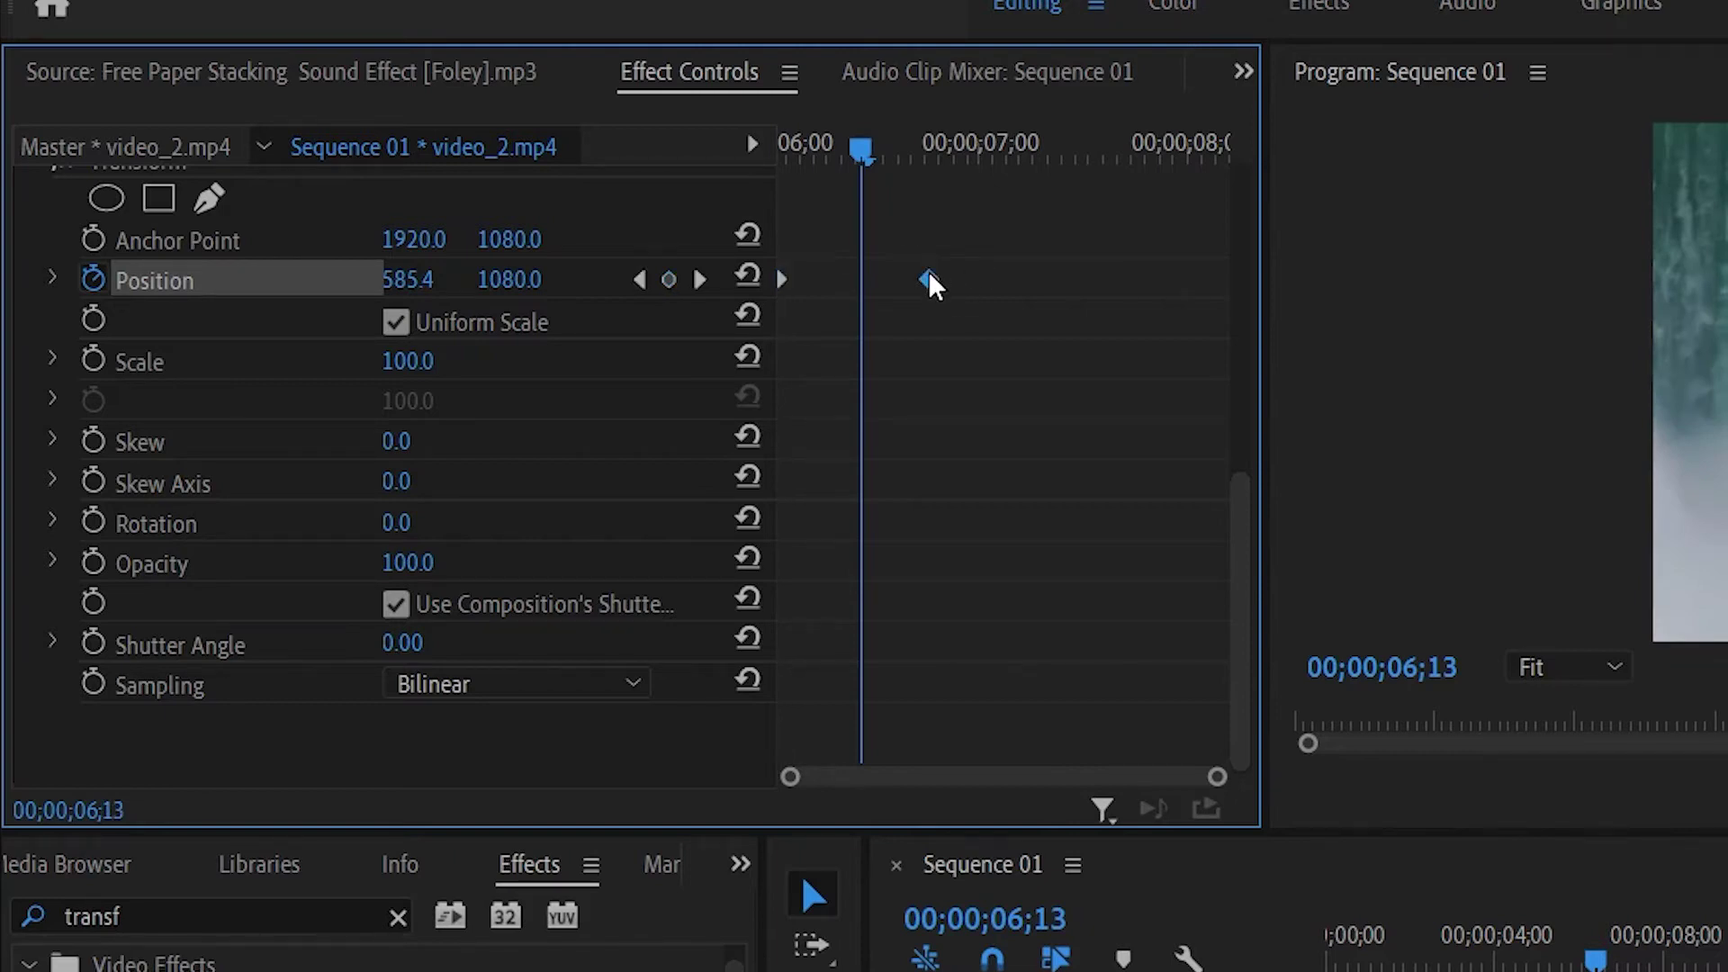
Give the final Position keyframe Ease In interpolation and preview the slide from 06;01.
{"action": "right_click", "coordinate": [929, 281]}
{"action": "mouse_move", "coordinate": [1083, 562]}
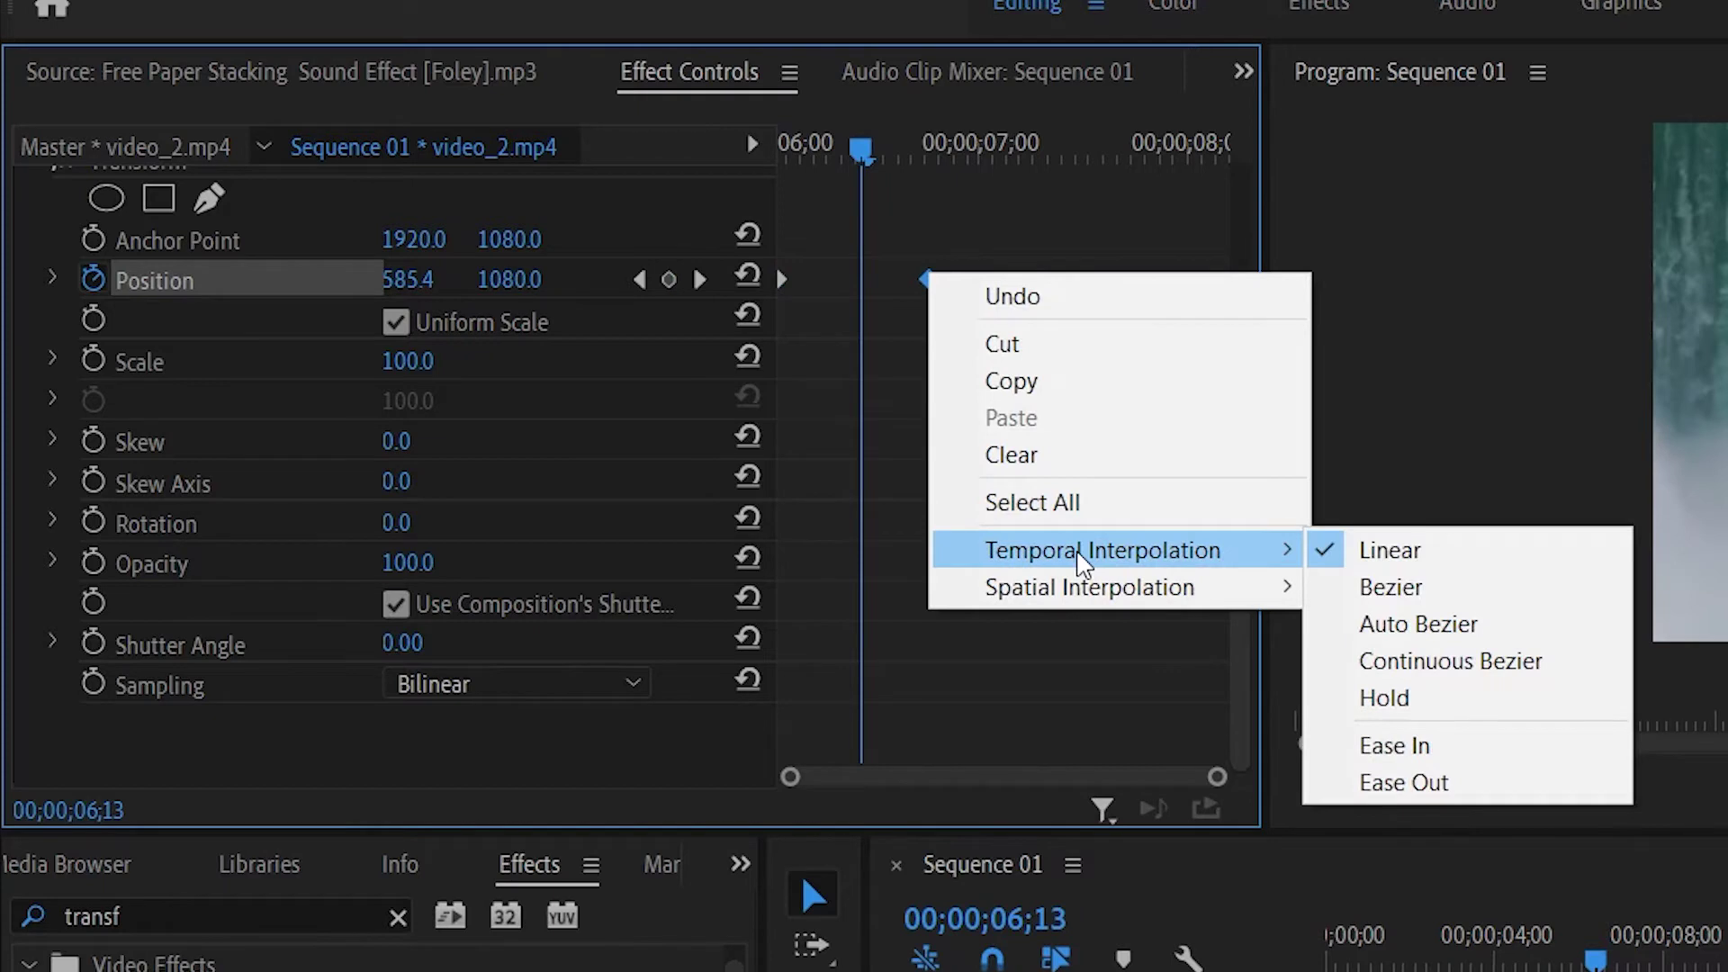
{"action": "left_click", "coordinate": [1464, 751]}
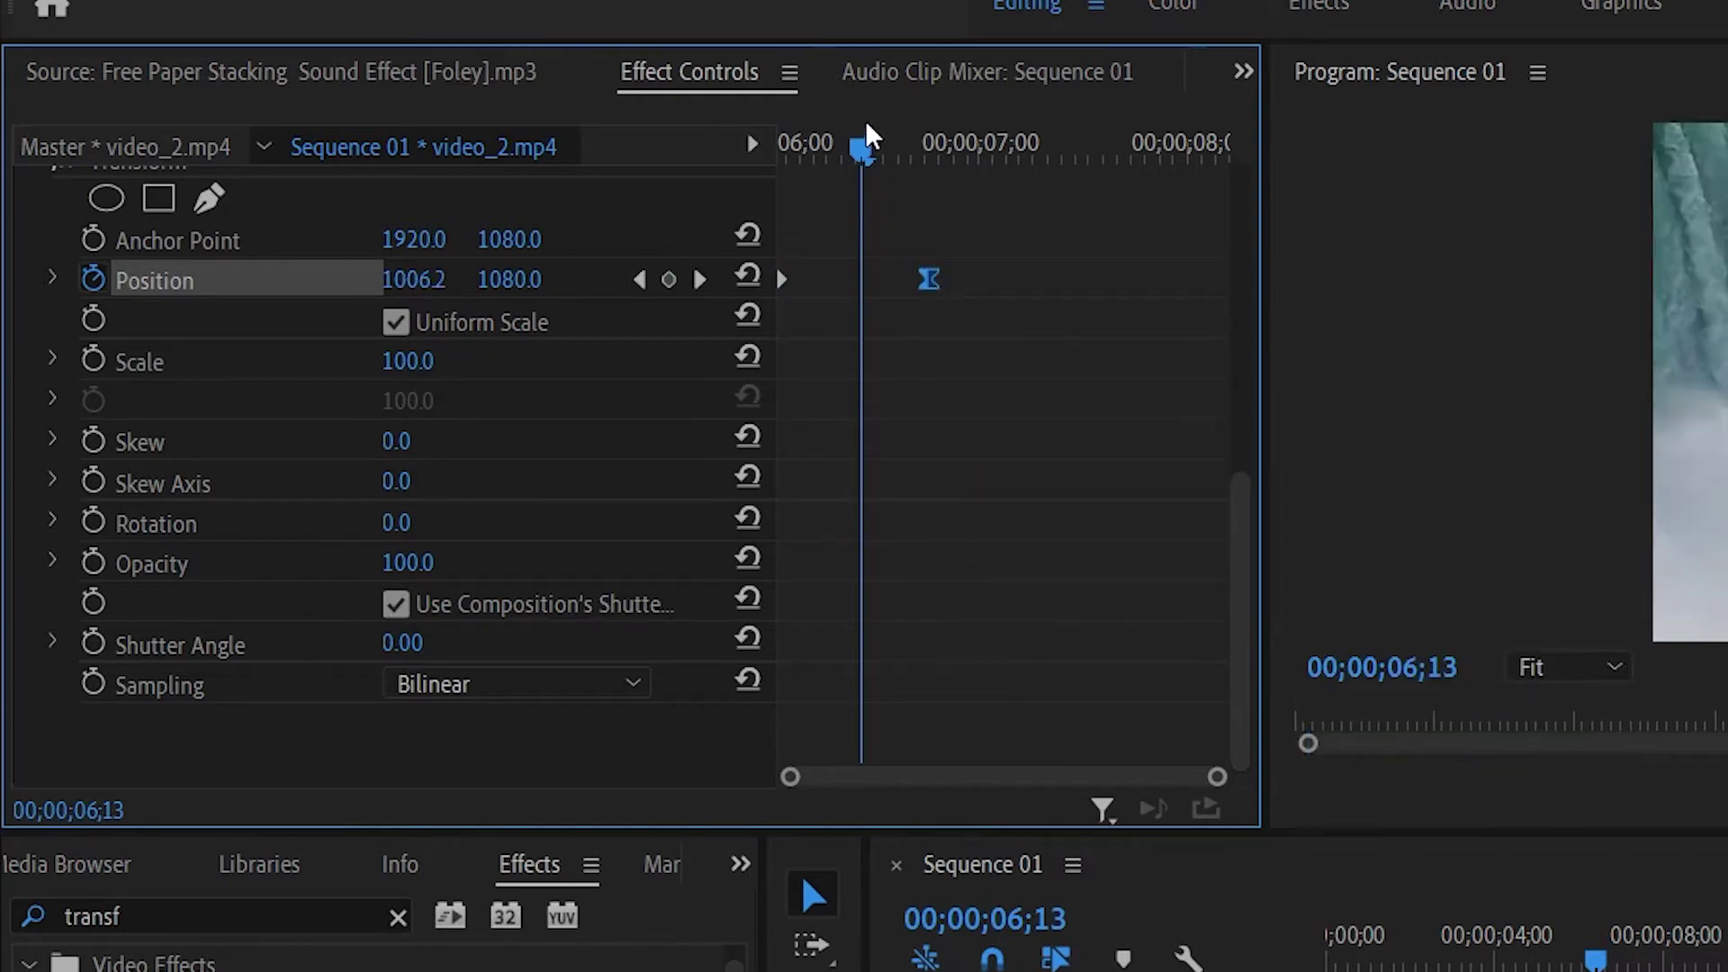
{"action": "left_click_drag", "start_coordinate": [868, 137], "coordinate": [702, 202]}
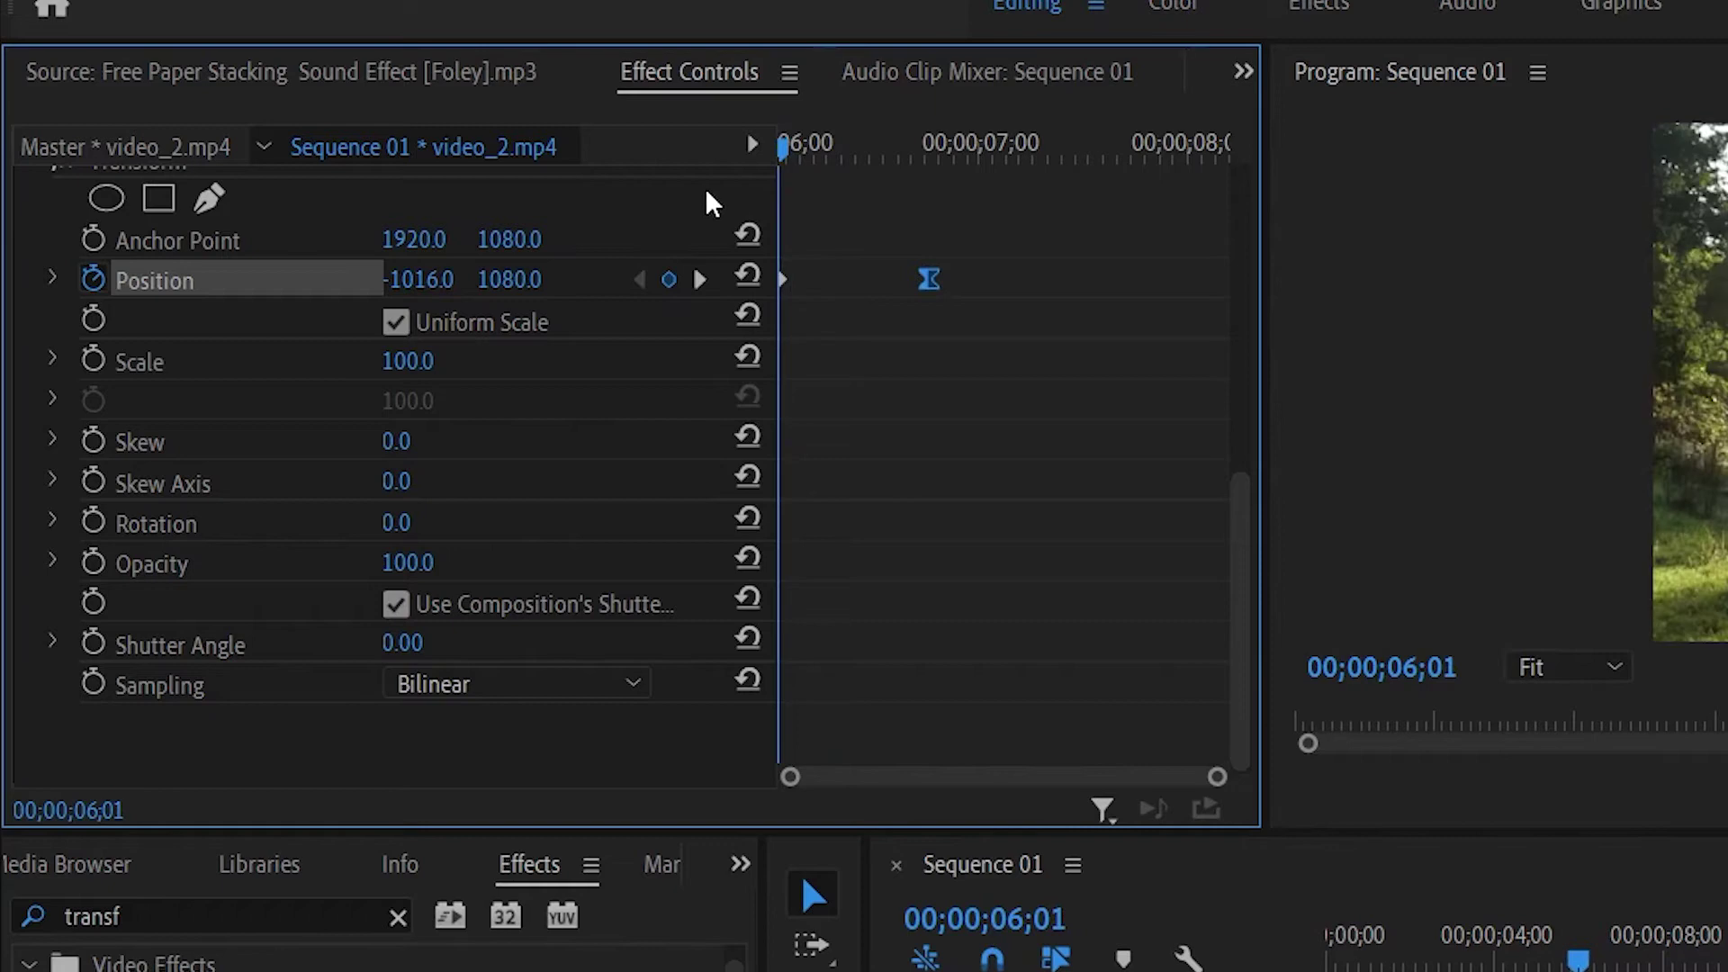
{"action": "key", "text": "space"}
{"action": "key", "text": "space"}
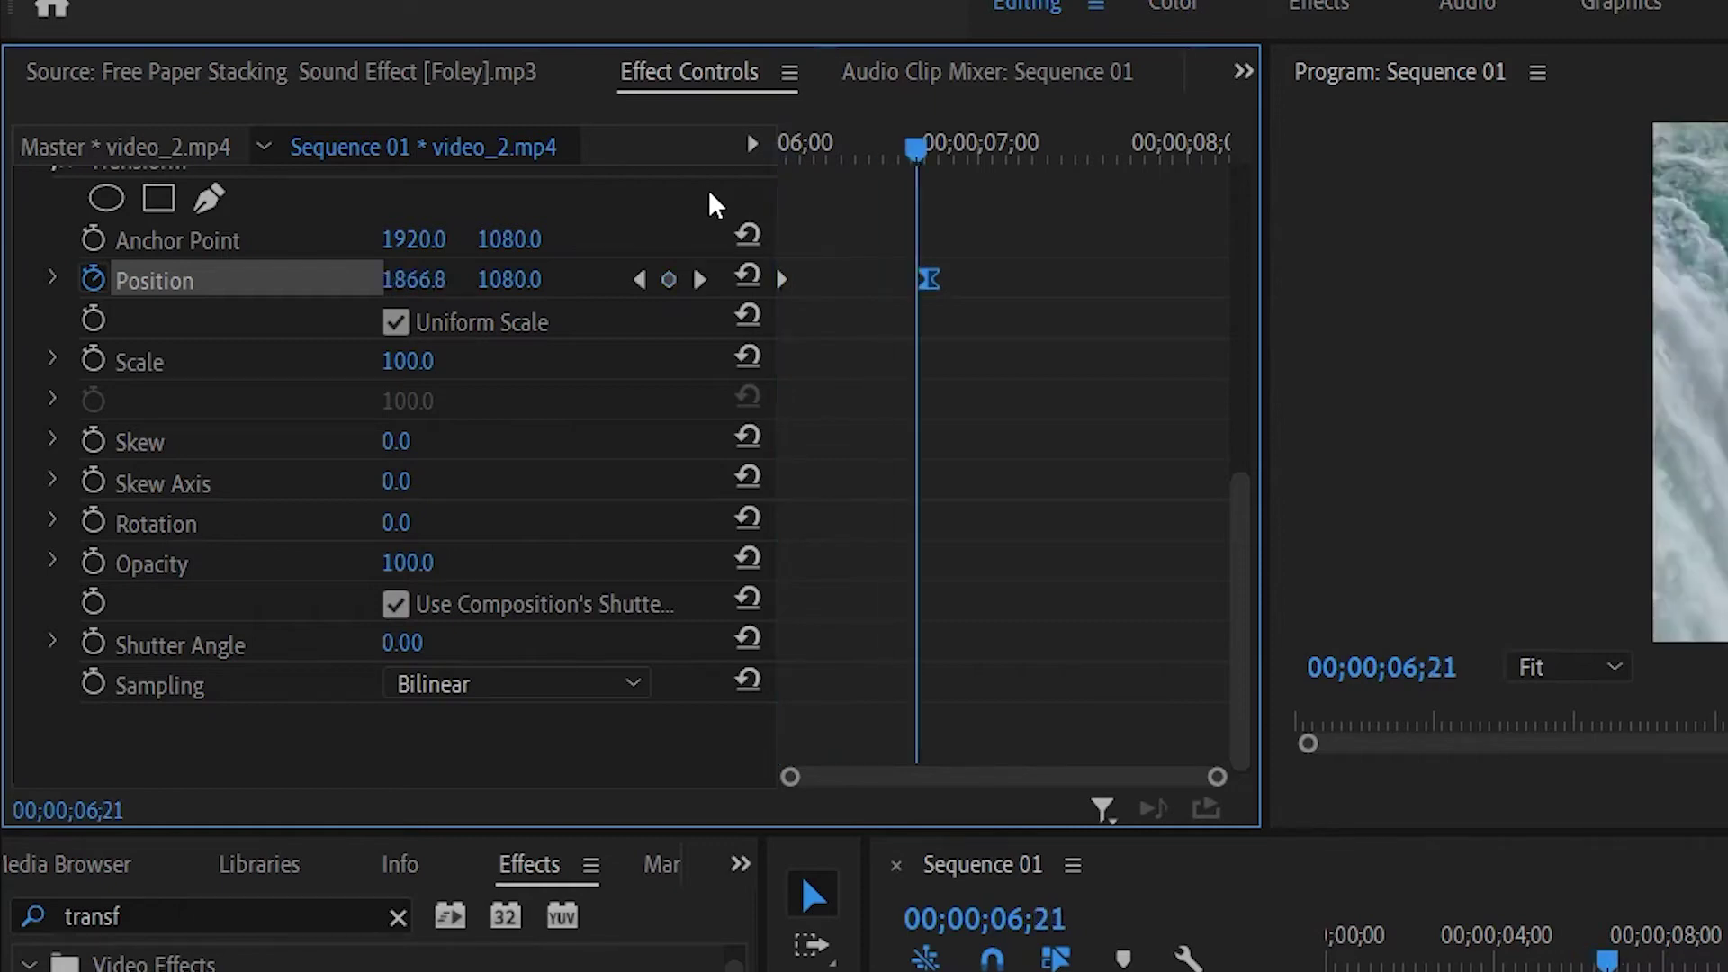
Turn off Use Composition's Shutter Angle and set Shutter Angle to 75.
{"action": "left_click", "coordinate": [393, 607]}
{"action": "left_click", "coordinate": [428, 639]}
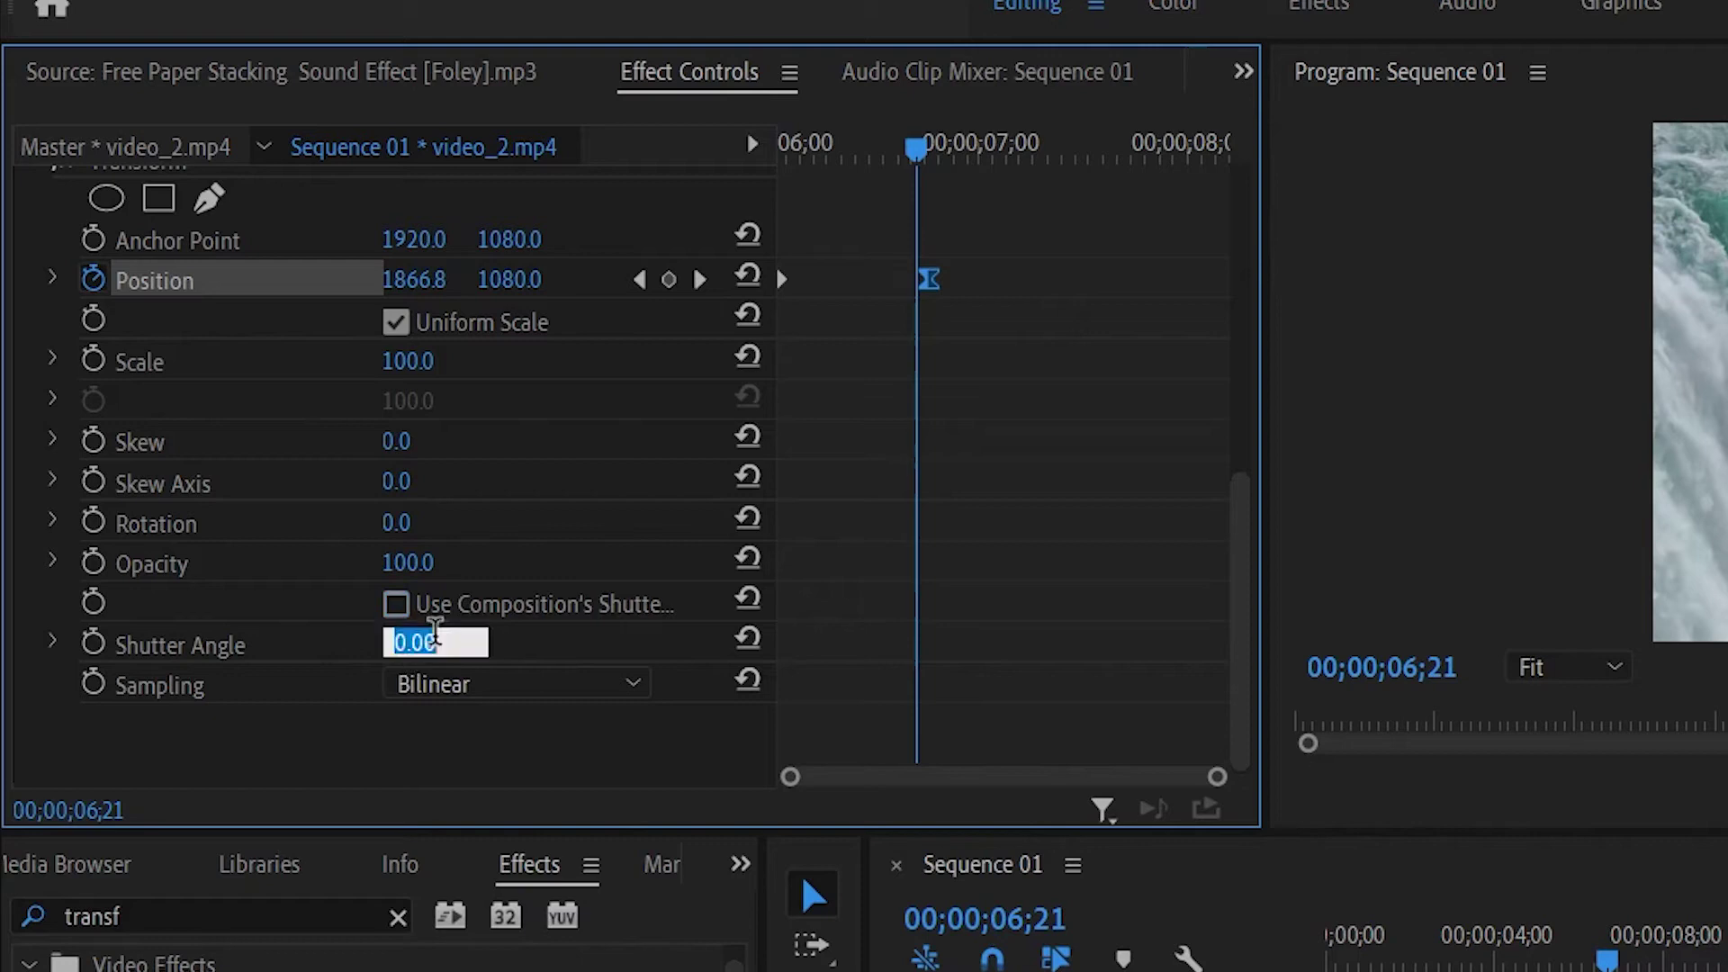
{"action": "type", "text": "75"}
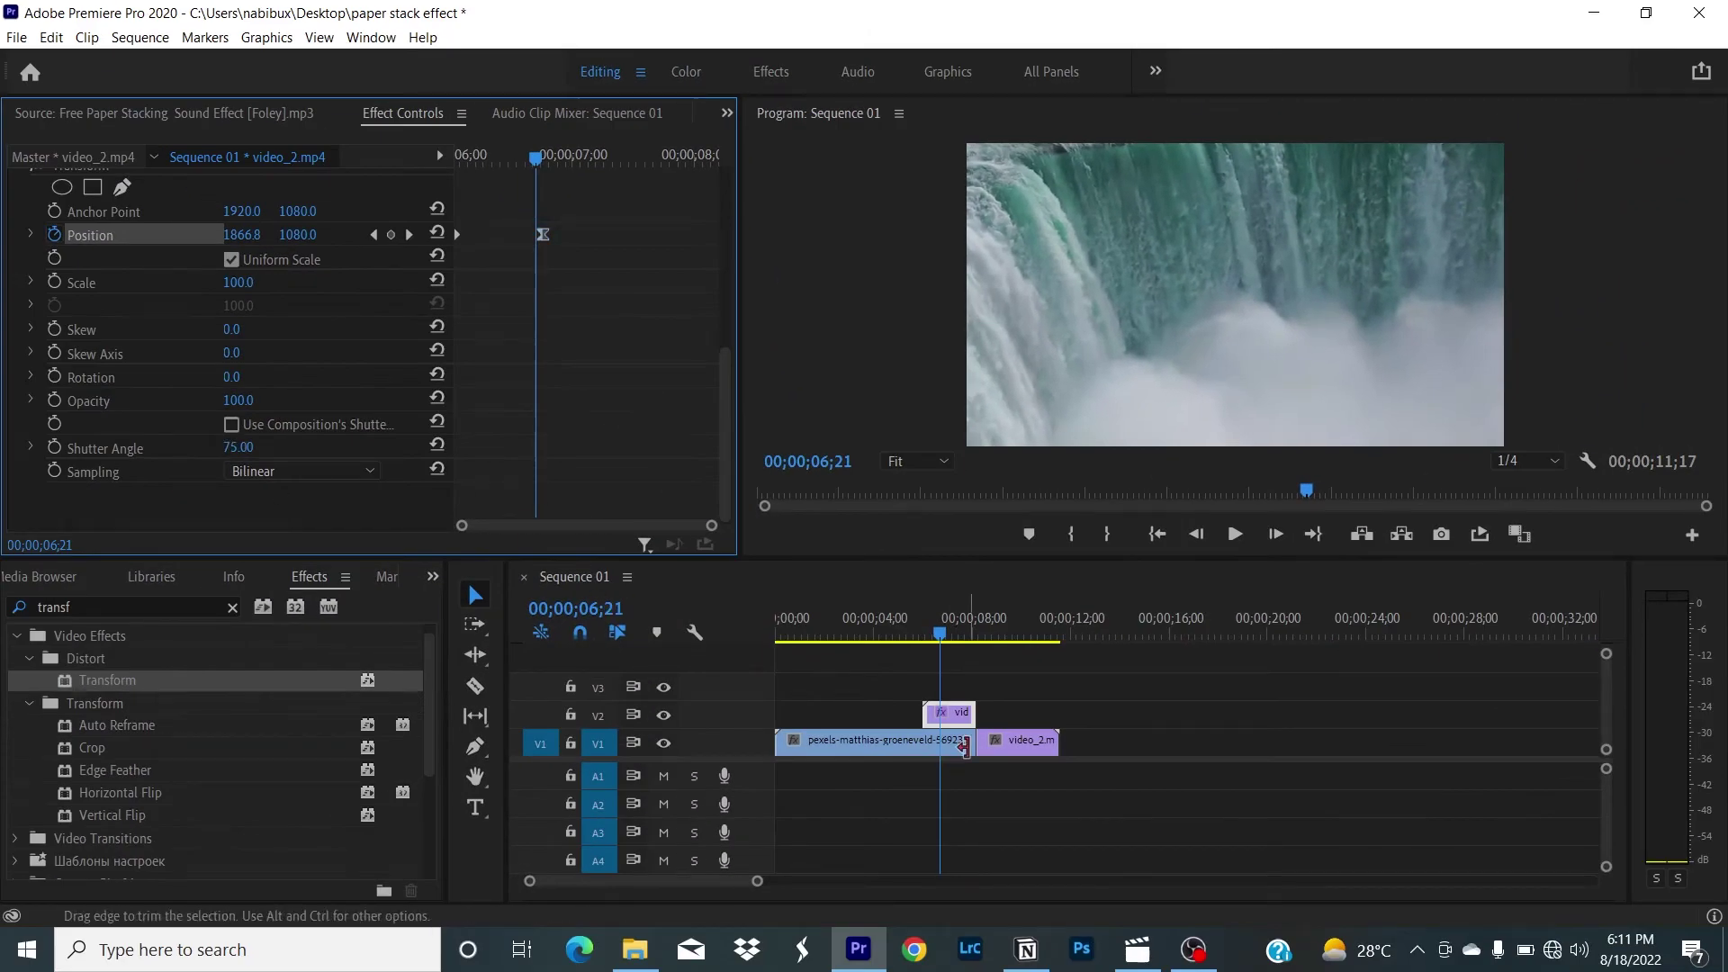
Nest the sliding V2 clip, accepting the name Nested Sequence 02.
{"action": "left_click", "coordinate": [922, 640]}
{"action": "left_click", "coordinate": [952, 715]}
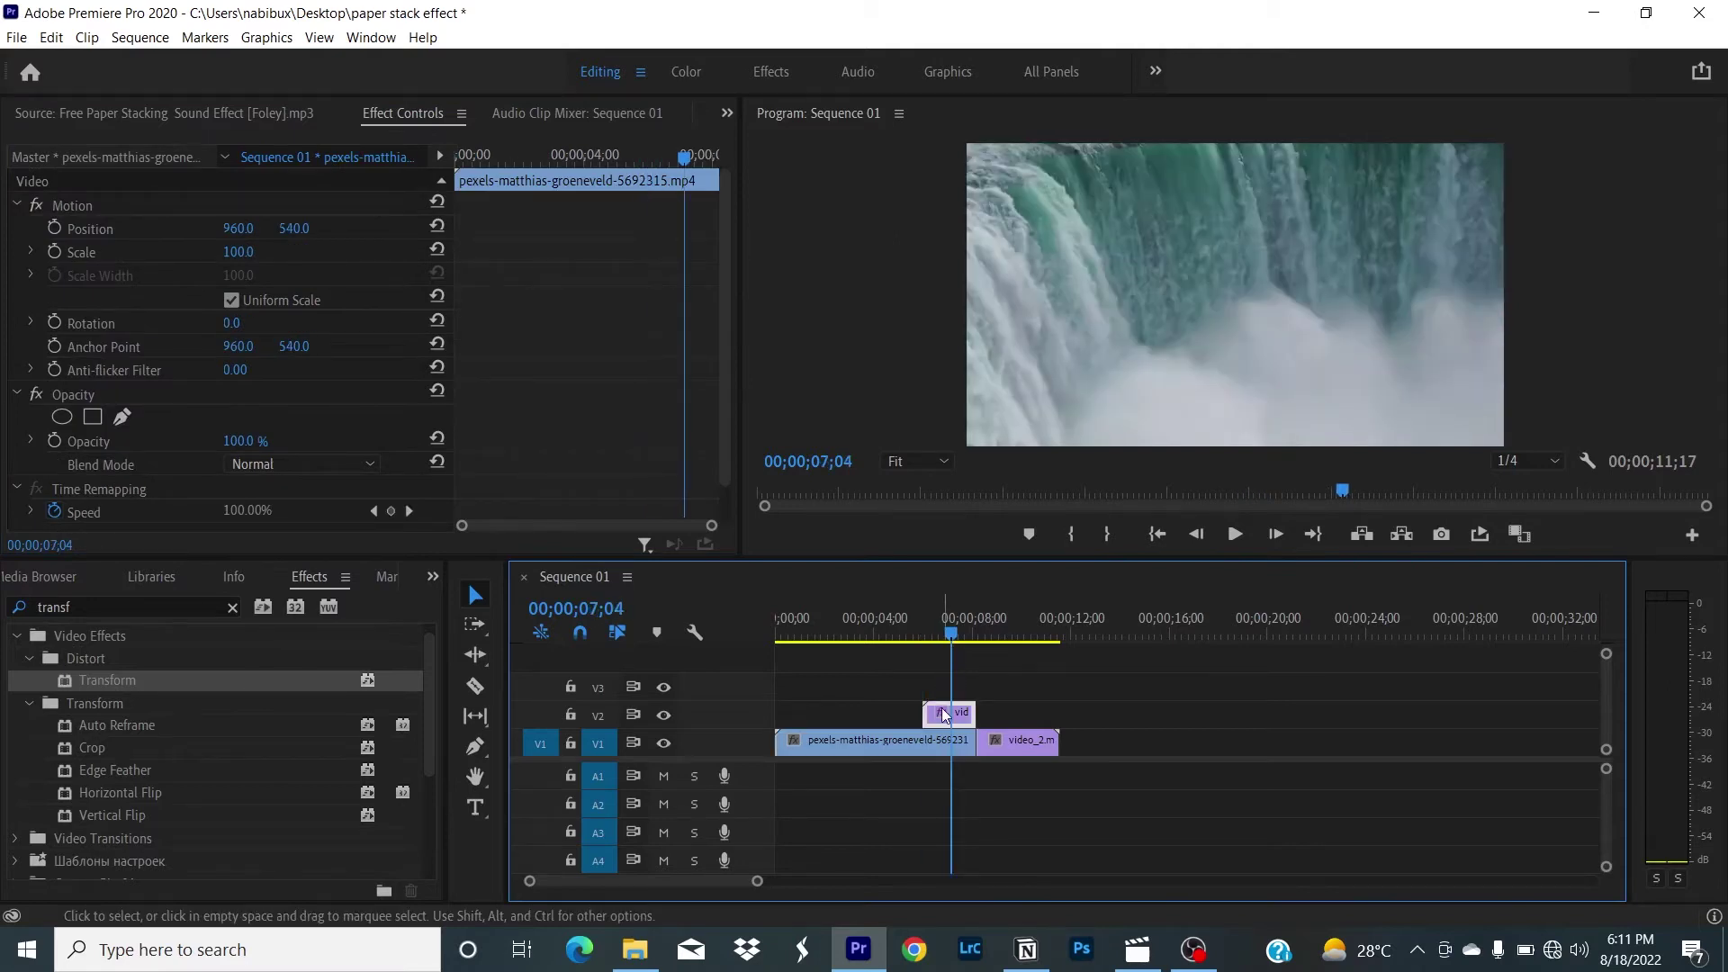
{"action": "right_click", "coordinate": [943, 711]}
{"action": "left_click", "coordinate": [924, 685]}
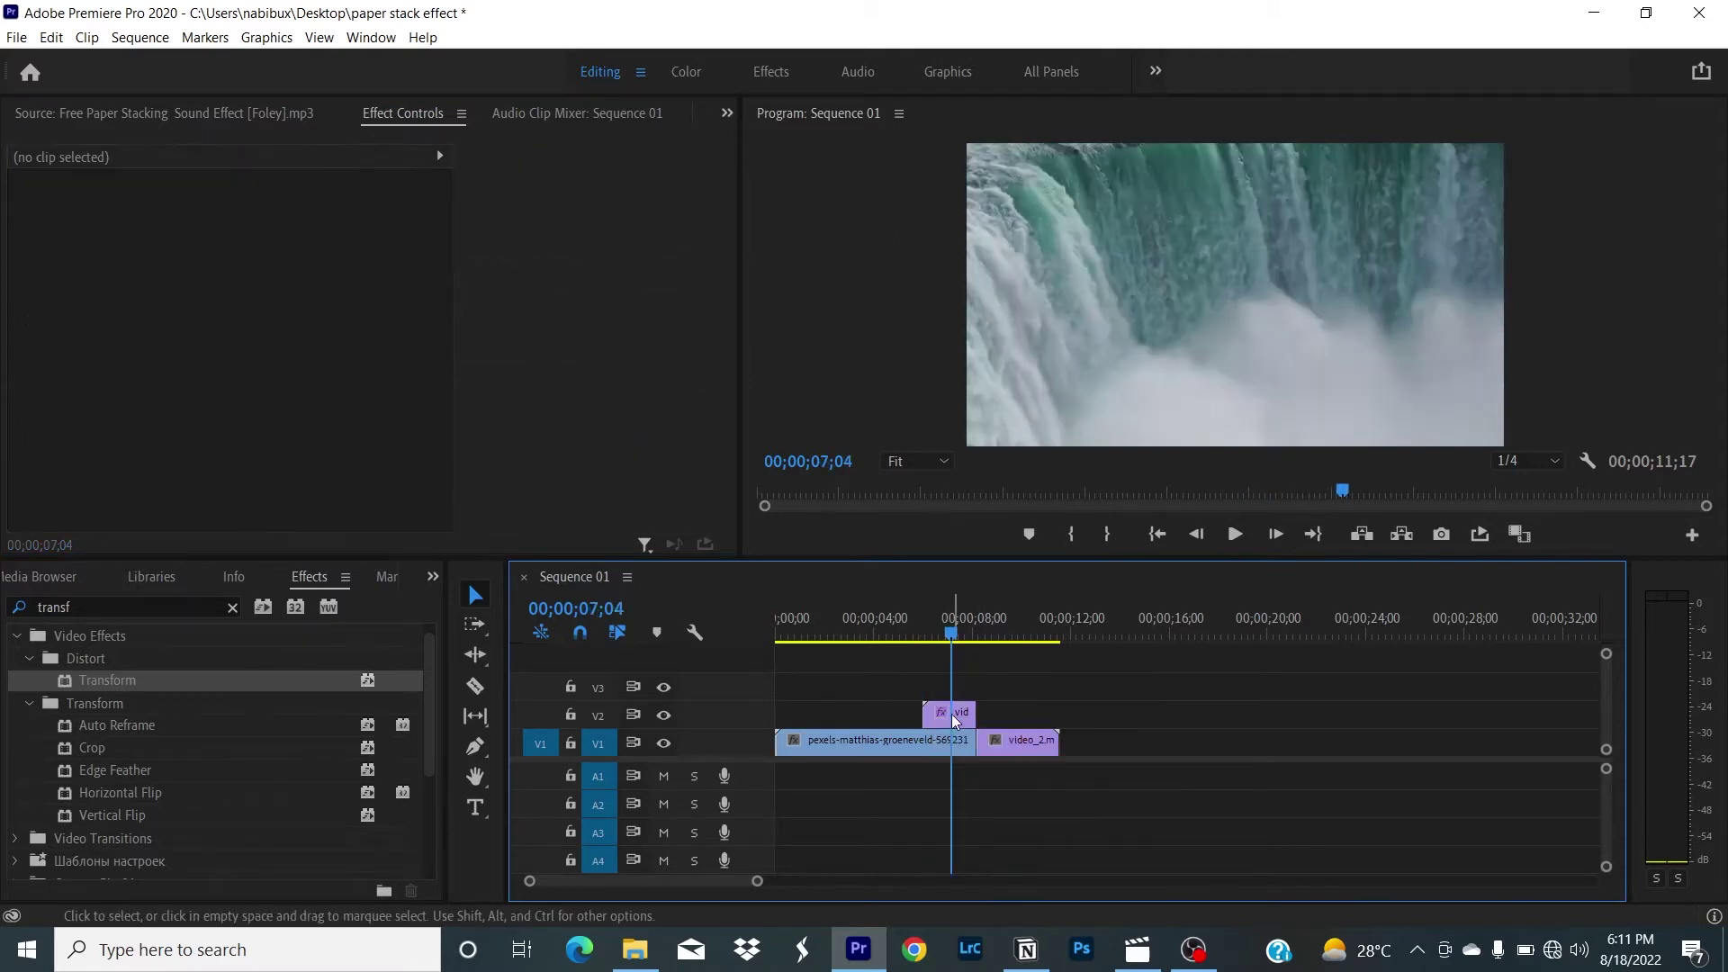
{"action": "right_click", "coordinate": [952, 713]}
{"action": "left_click", "coordinate": [1010, 460]}
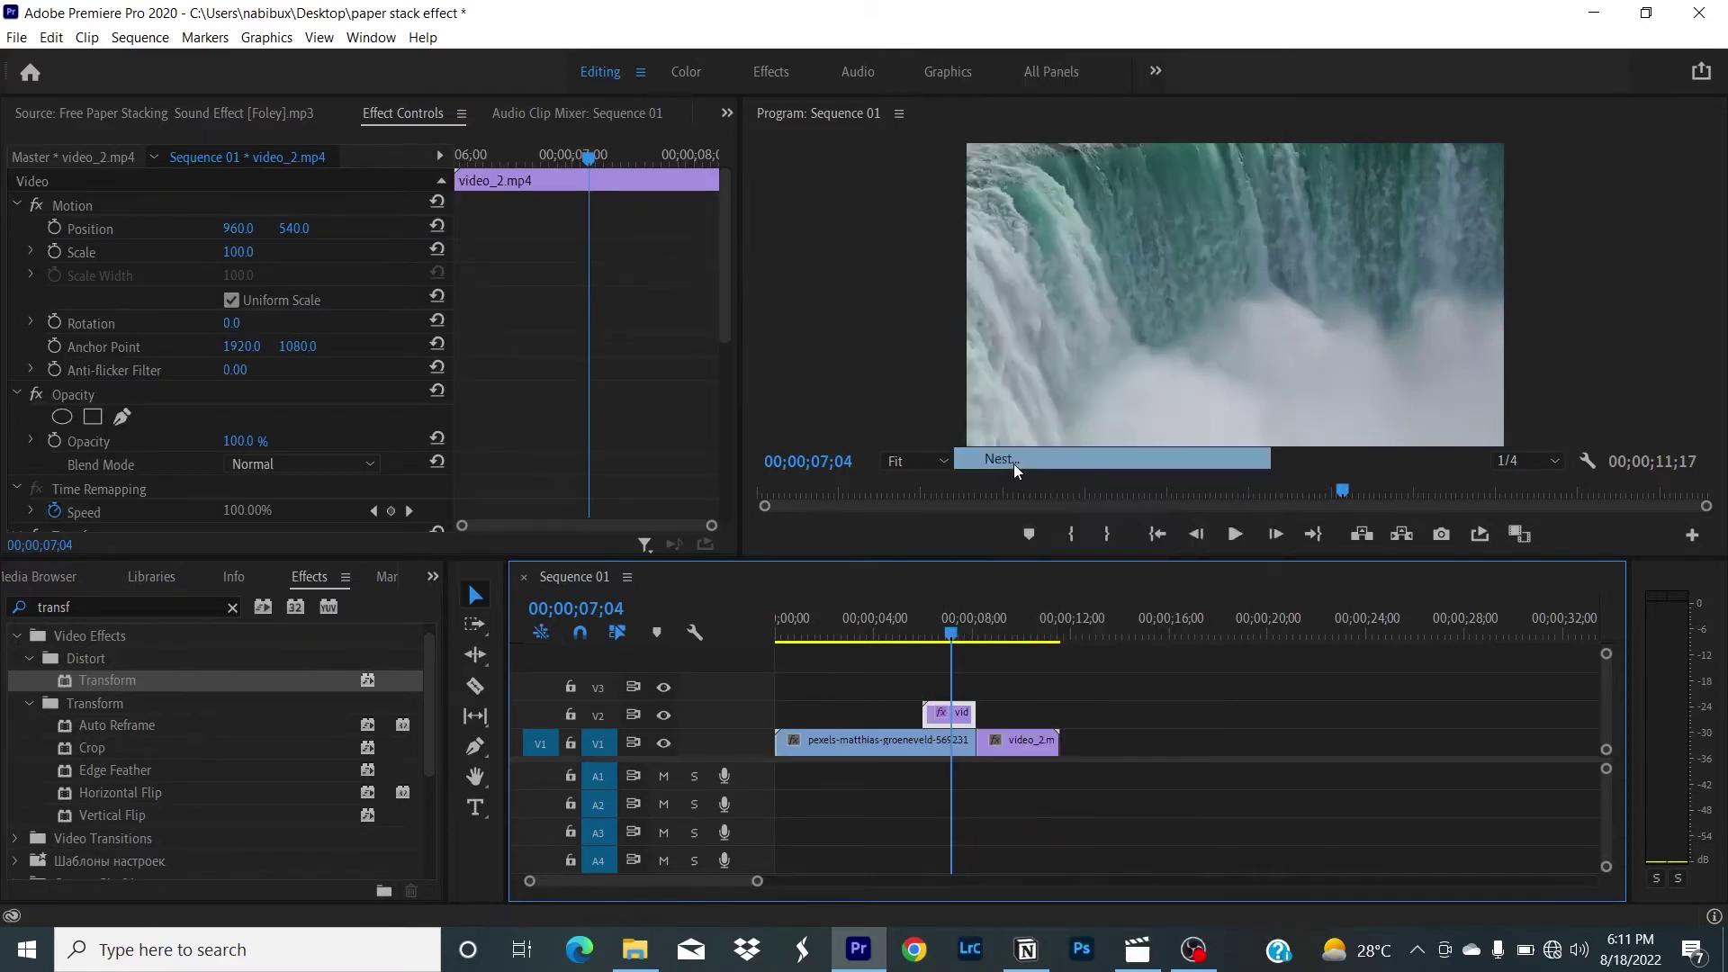
{"action": "left_click", "coordinate": [813, 496]}
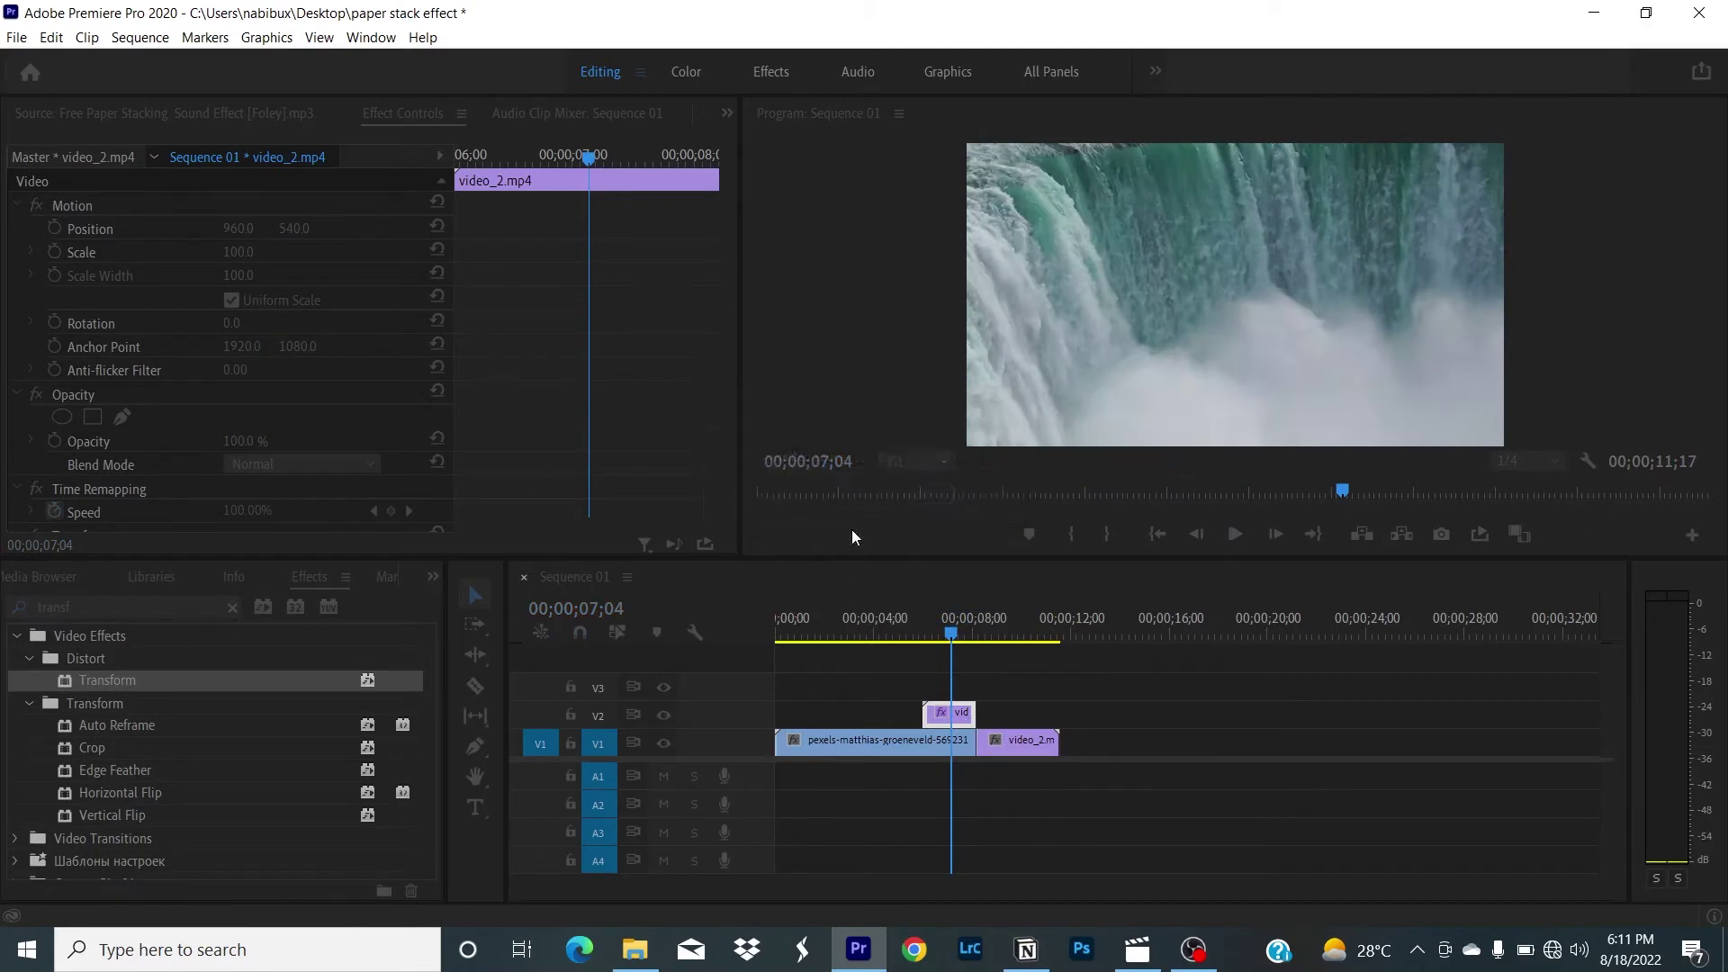
Select the new nested clip at 07;07 and clear the old effect search.
{"action": "mouse_move", "coordinate": [945, 632]}
{"action": "left_mouse_down"}
{"action": "mouse_move", "coordinate": [921, 640]}
{"action": "mouse_move", "coordinate": [948, 650]}
{"action": "left_mouse_up"}
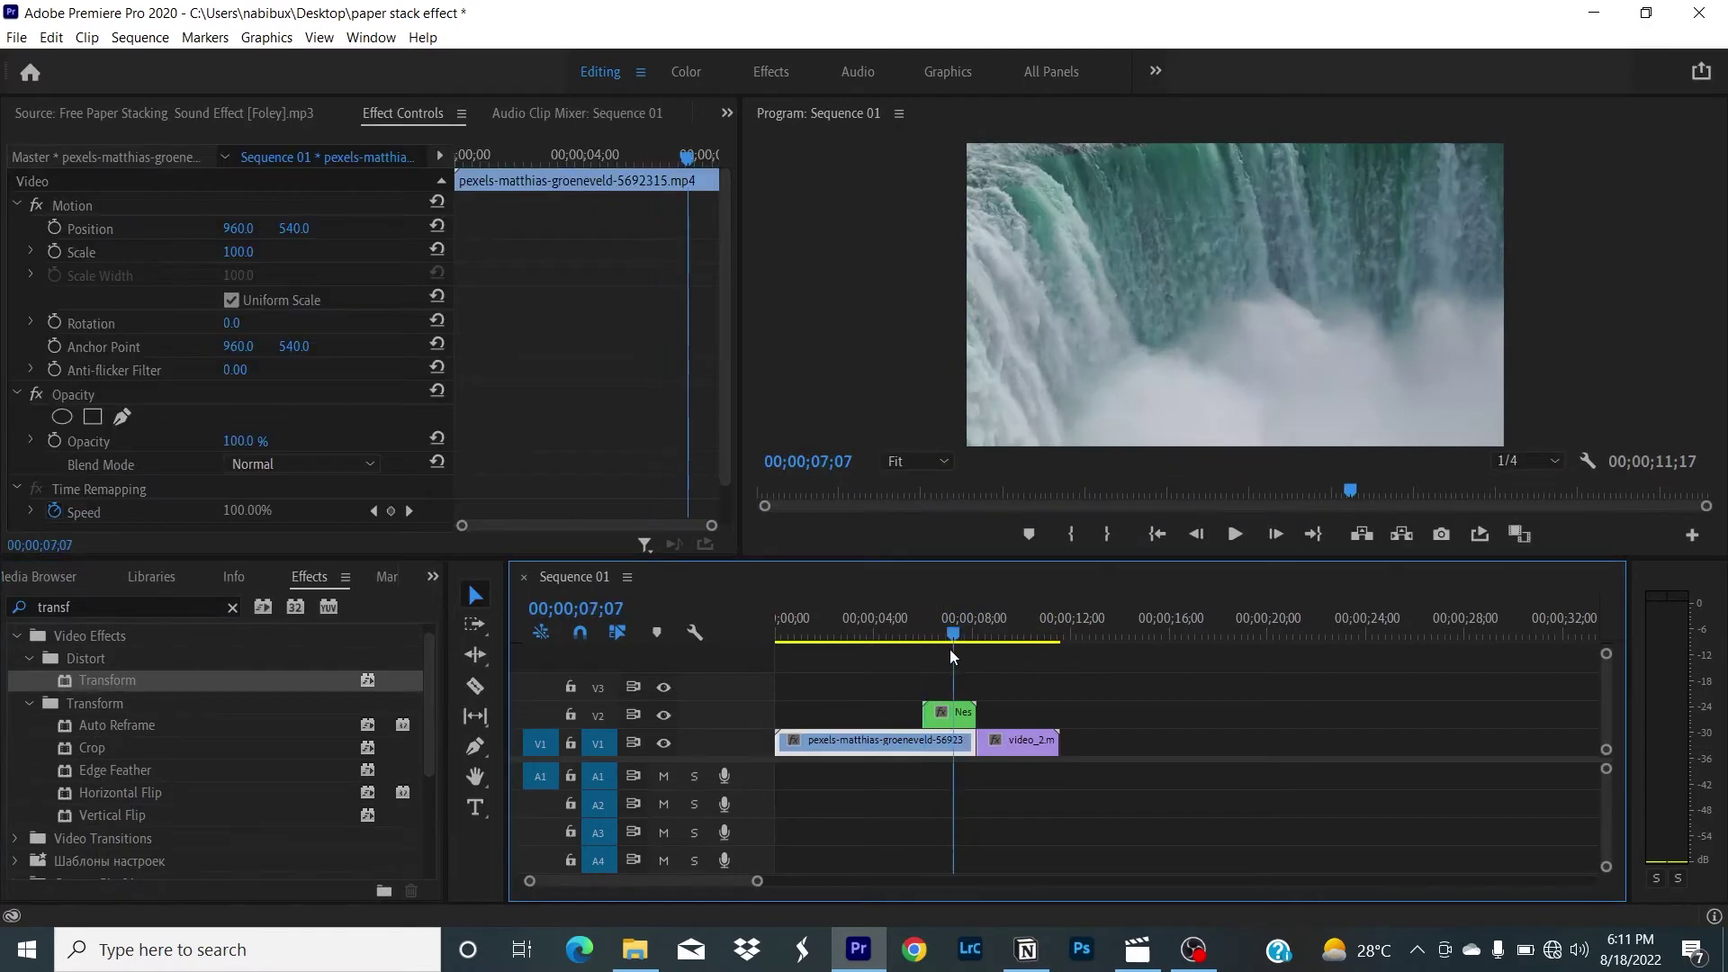
{"action": "left_click", "coordinate": [949, 713]}
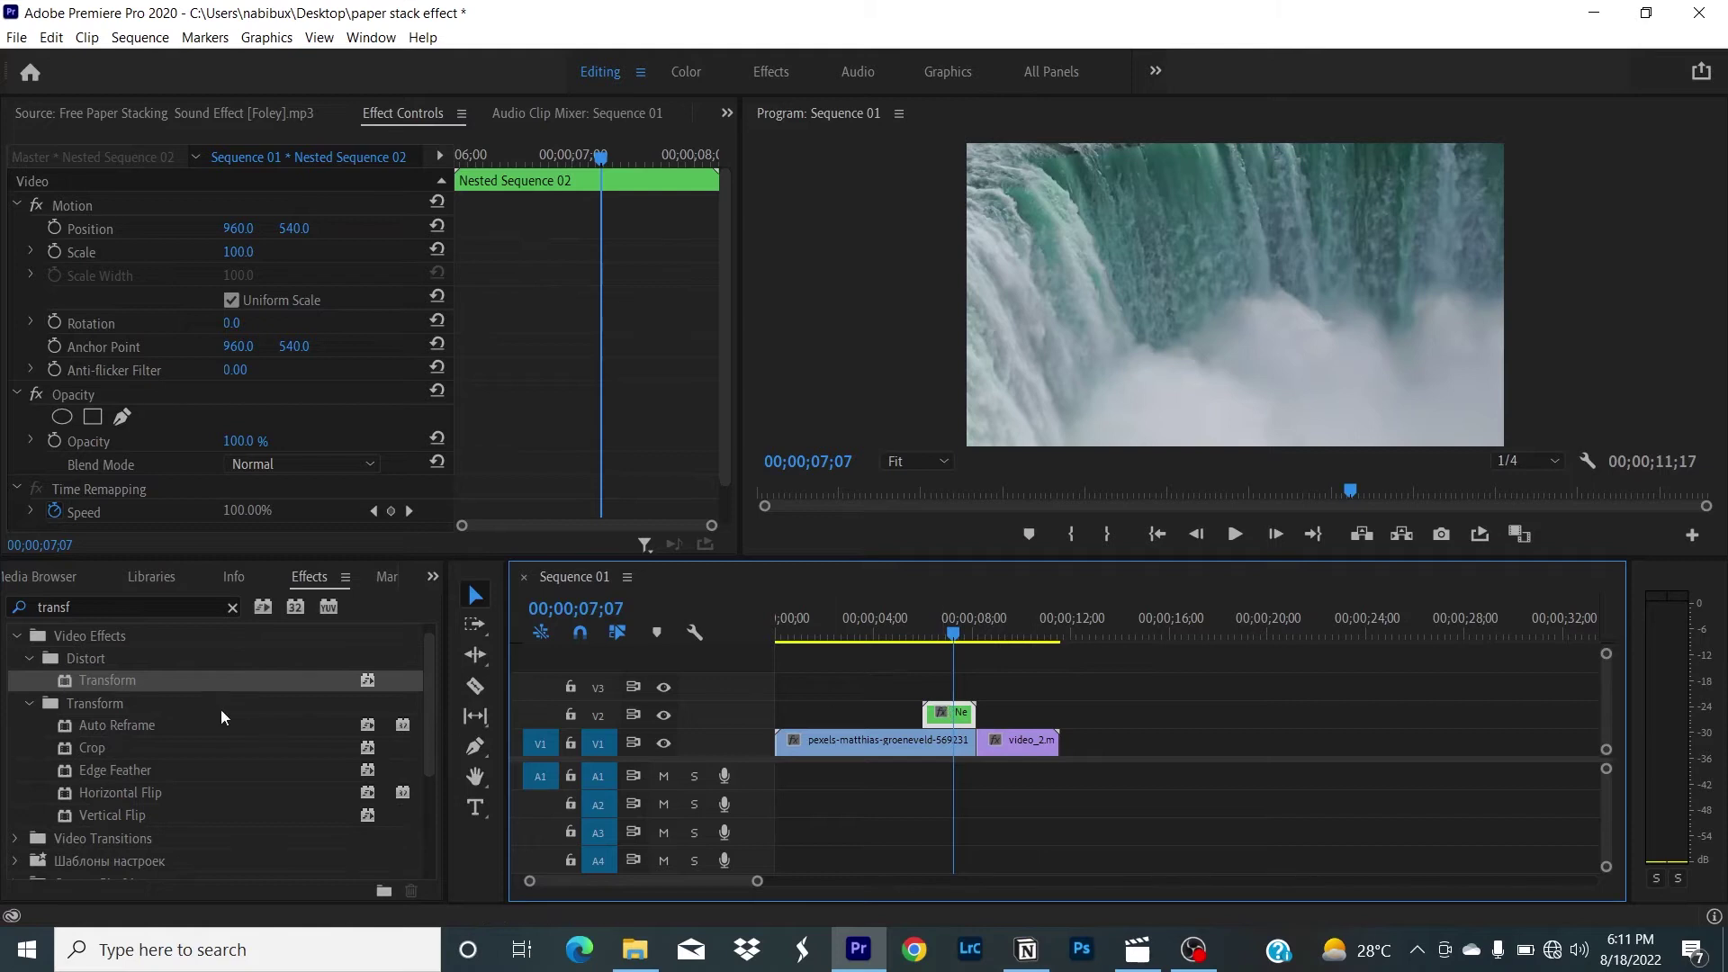
{"action": "left_click", "coordinate": [232, 608]}
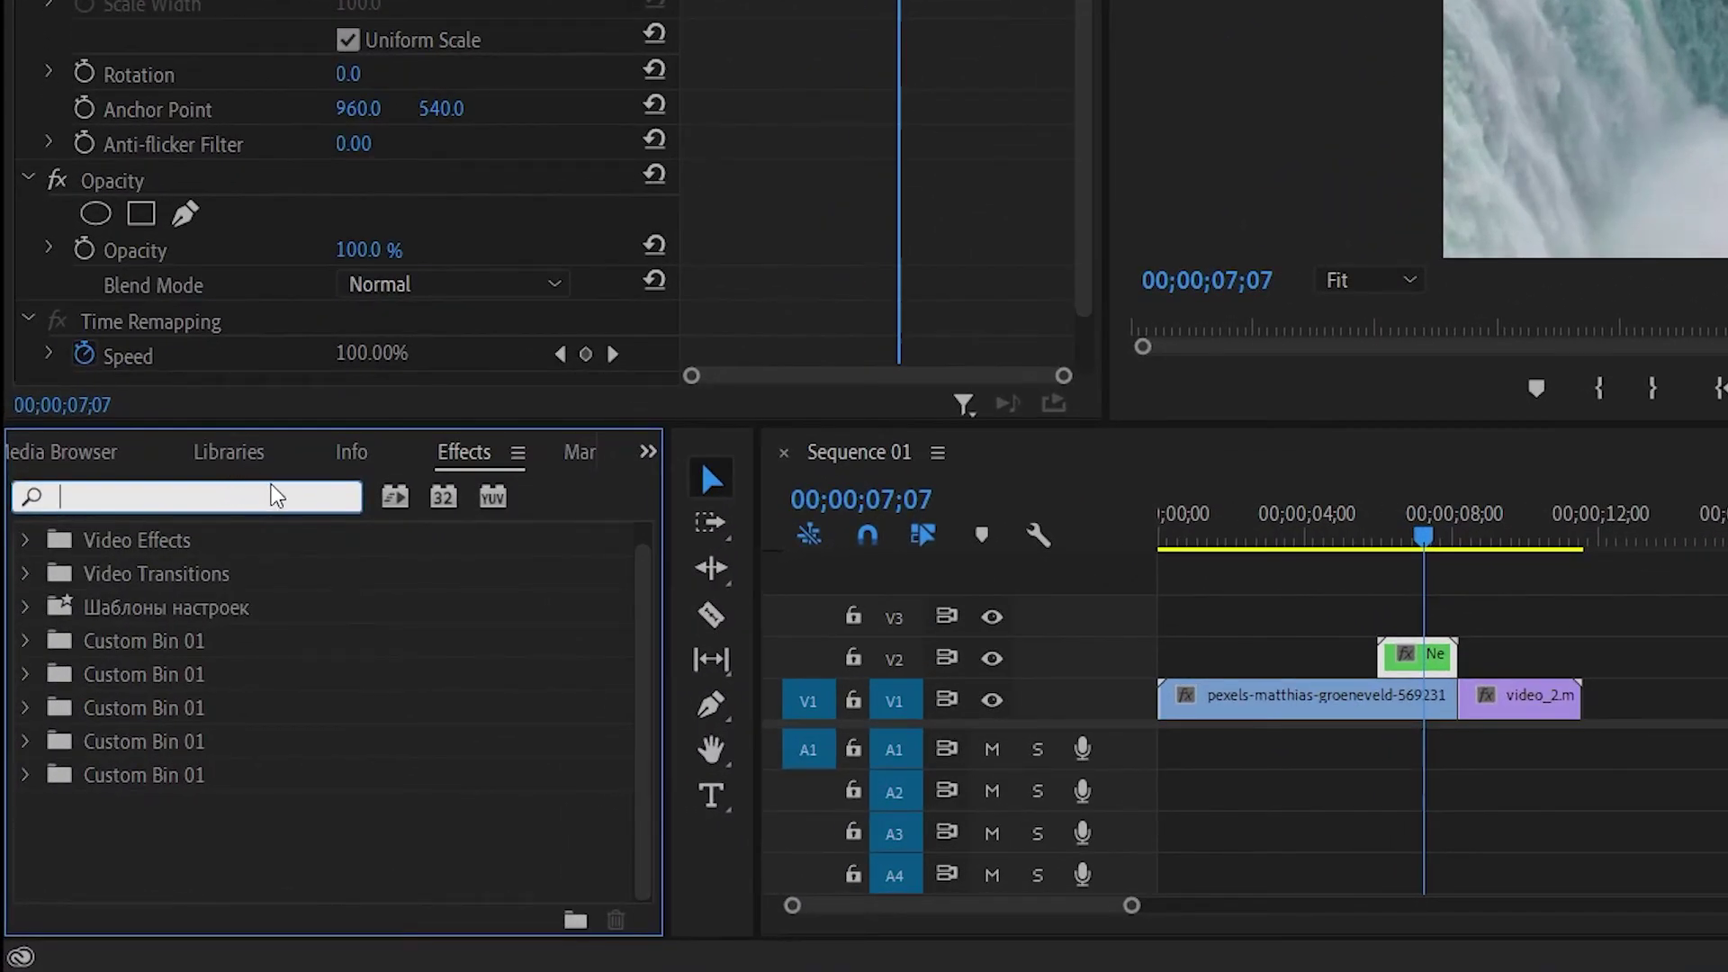
Drag the Echo effect onto the nested clip and set Echo Operator to Composite In Back.
{"action": "type", "text": "echo"}
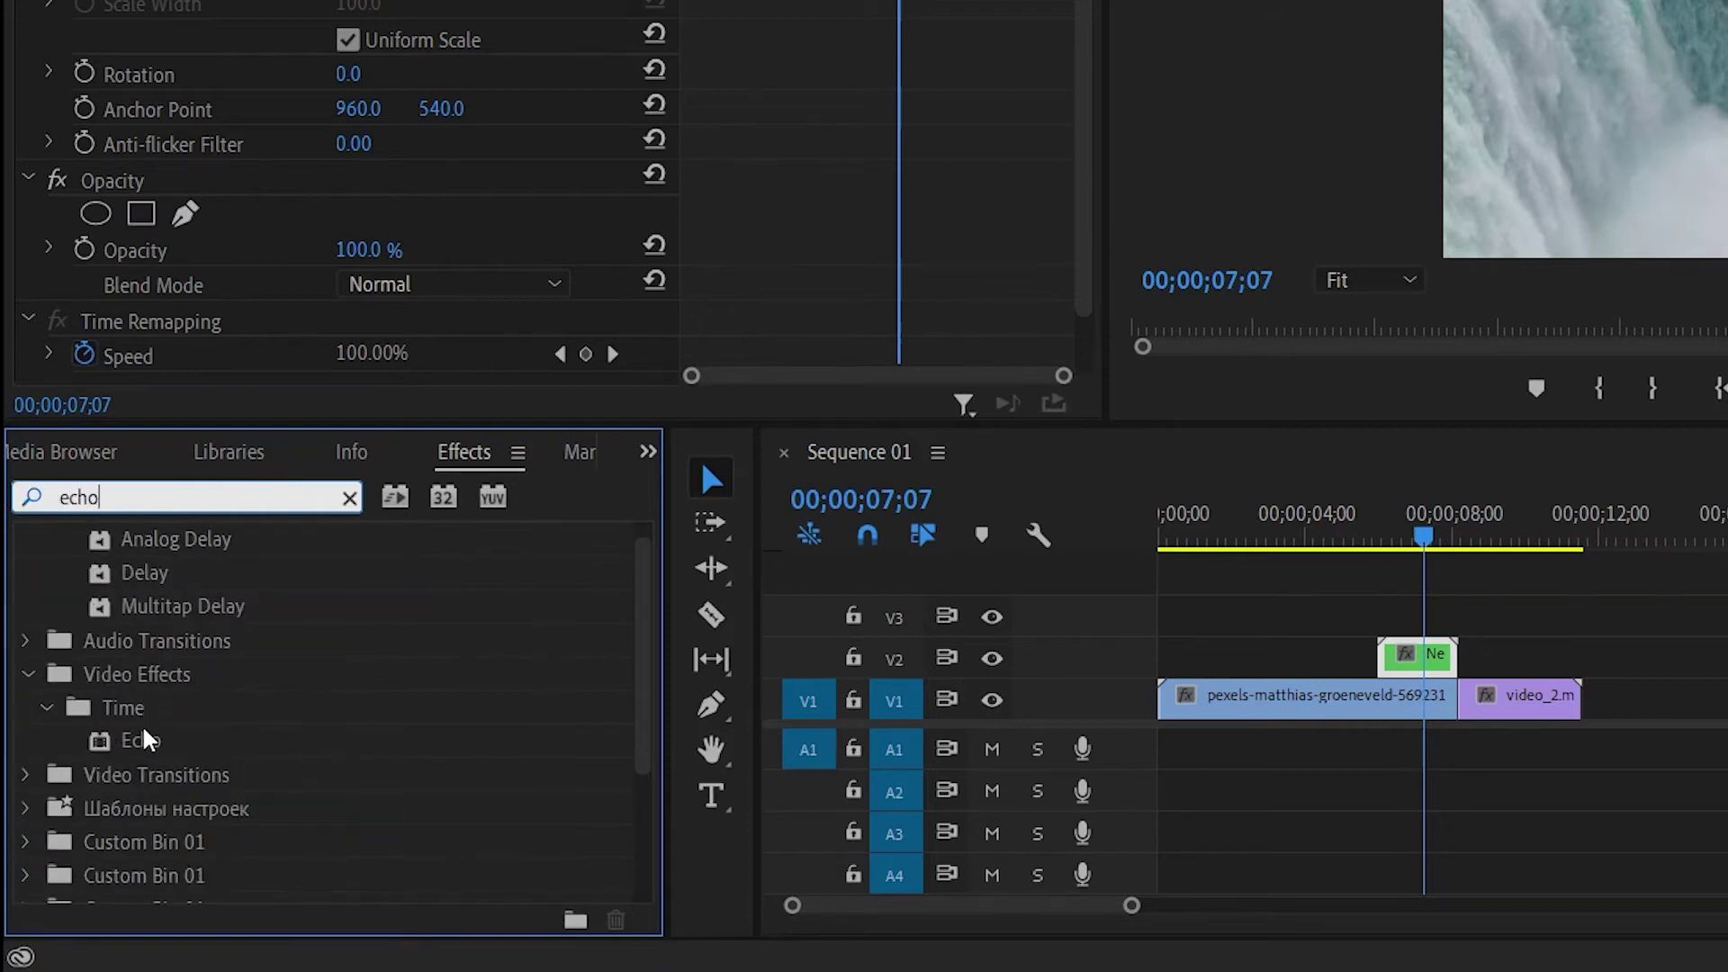
{"action": "left_click", "coordinate": [144, 741]}
{"action": "left_click_drag", "start_coordinate": [141, 742], "coordinate": [1417, 657]}
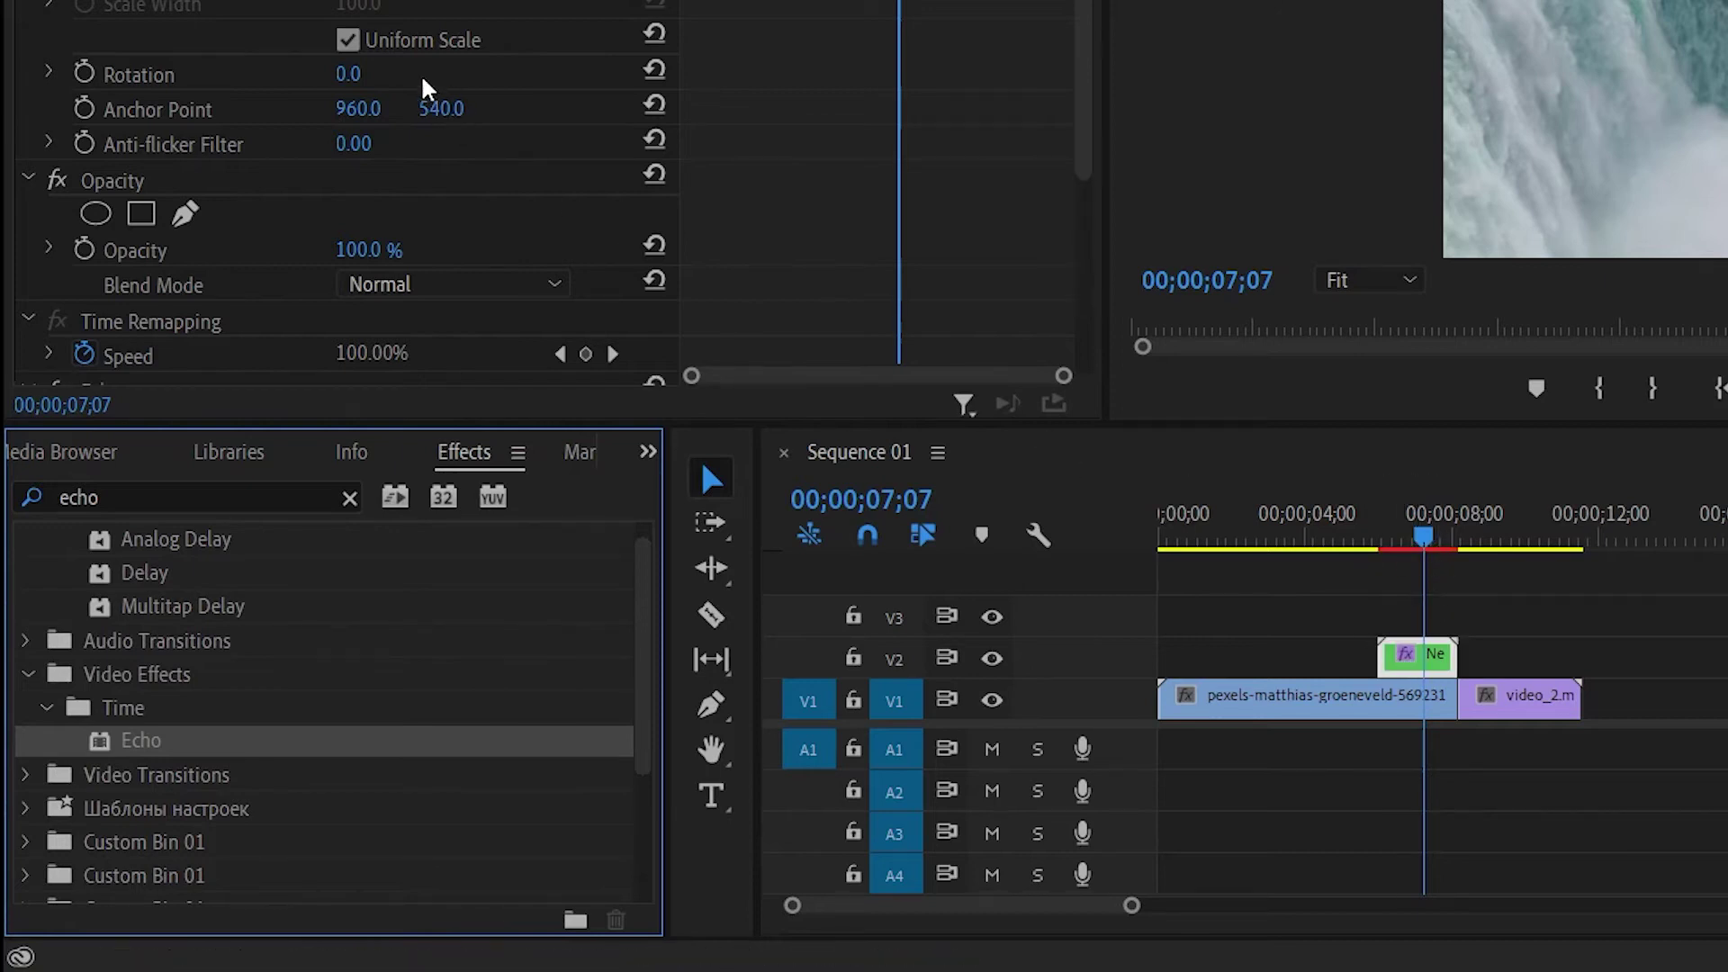
{"action": "scroll", "coordinate": [425, 374], "scroll_direction": "down", "scroll_amount": 5}
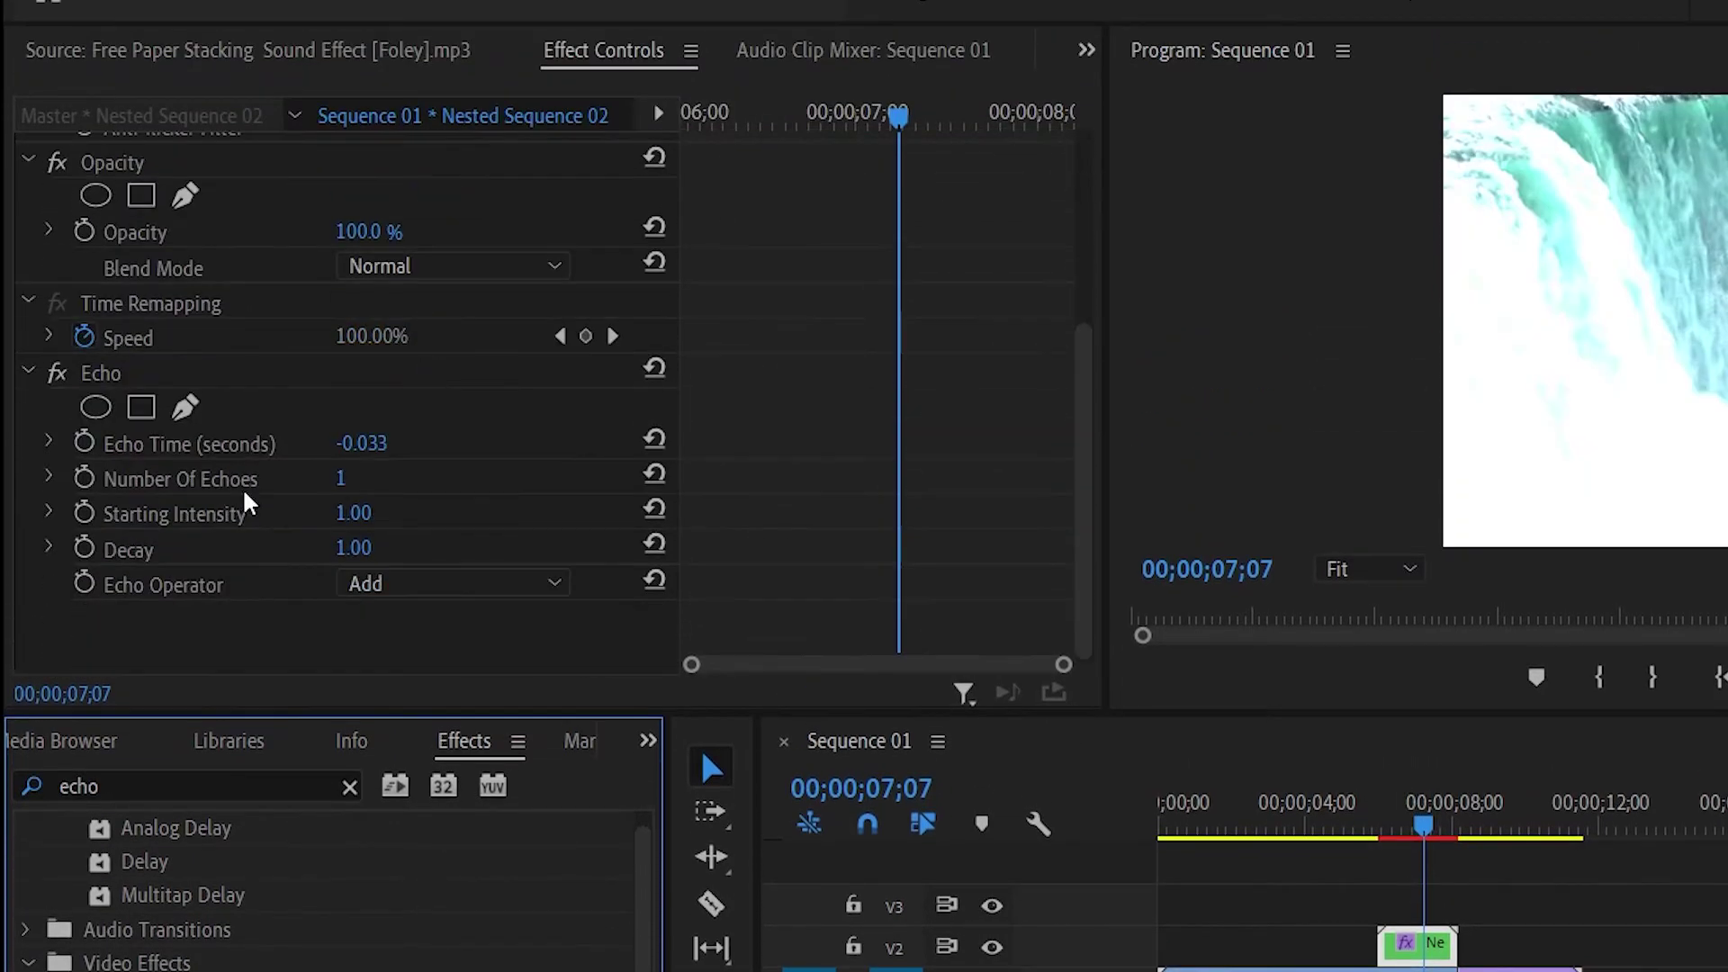
{"action": "left_click", "coordinate": [408, 593]}
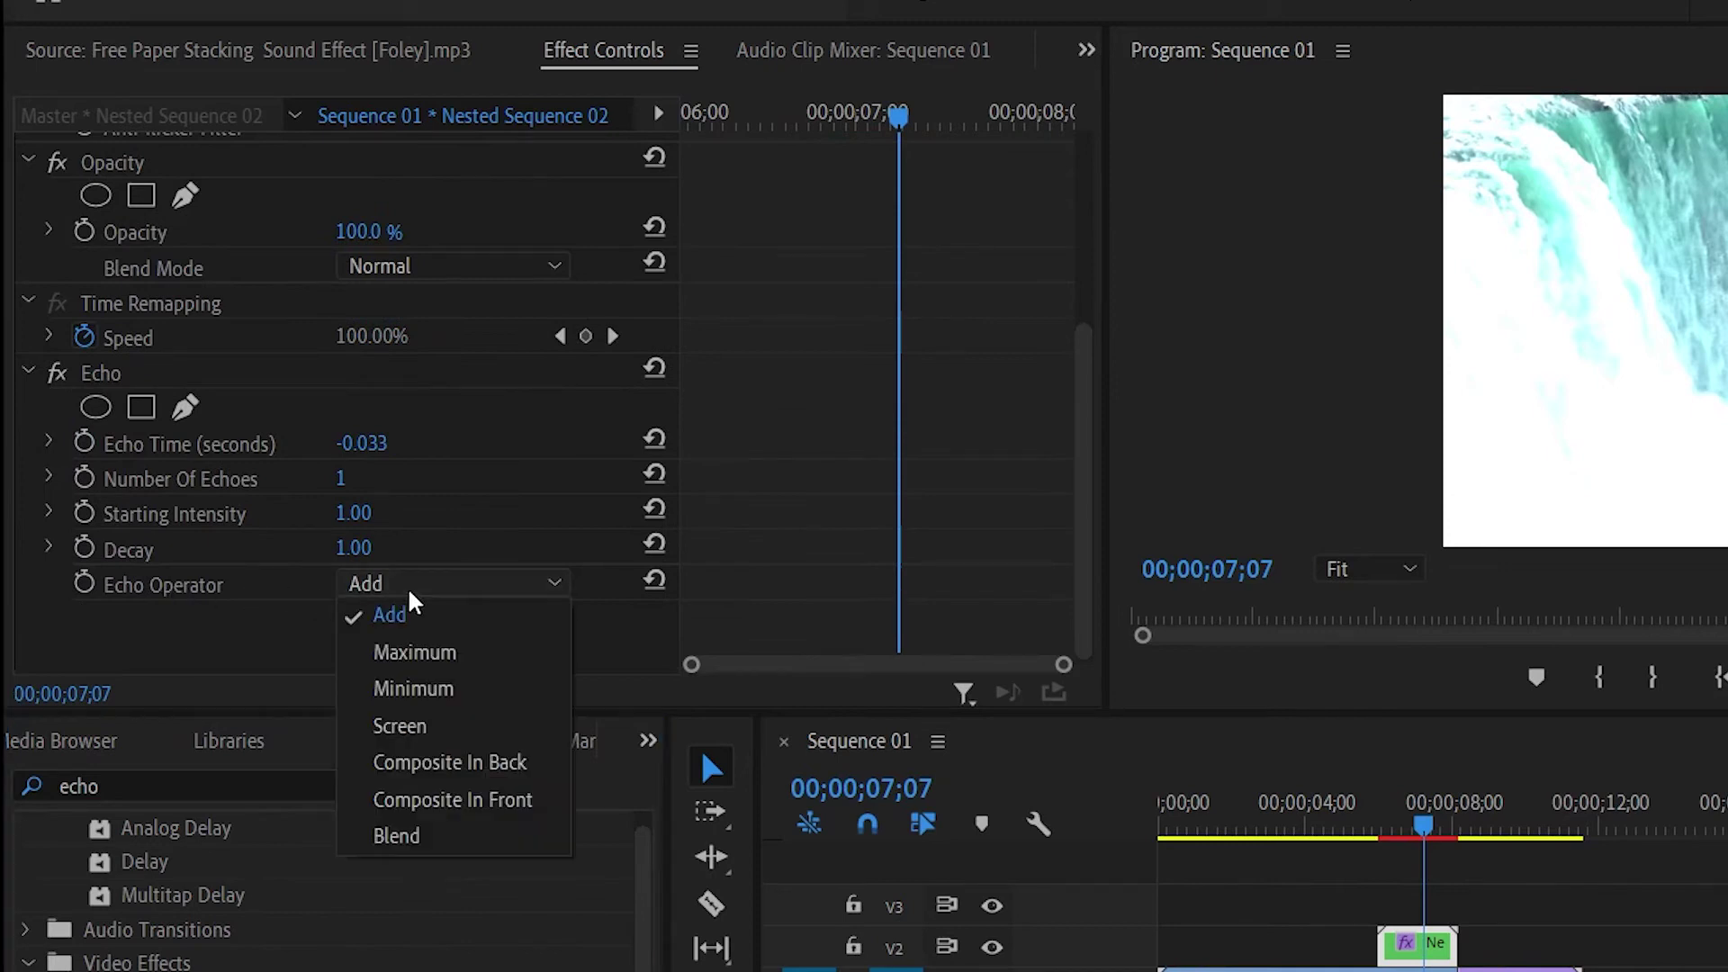
{"action": "left_click", "coordinate": [432, 770]}
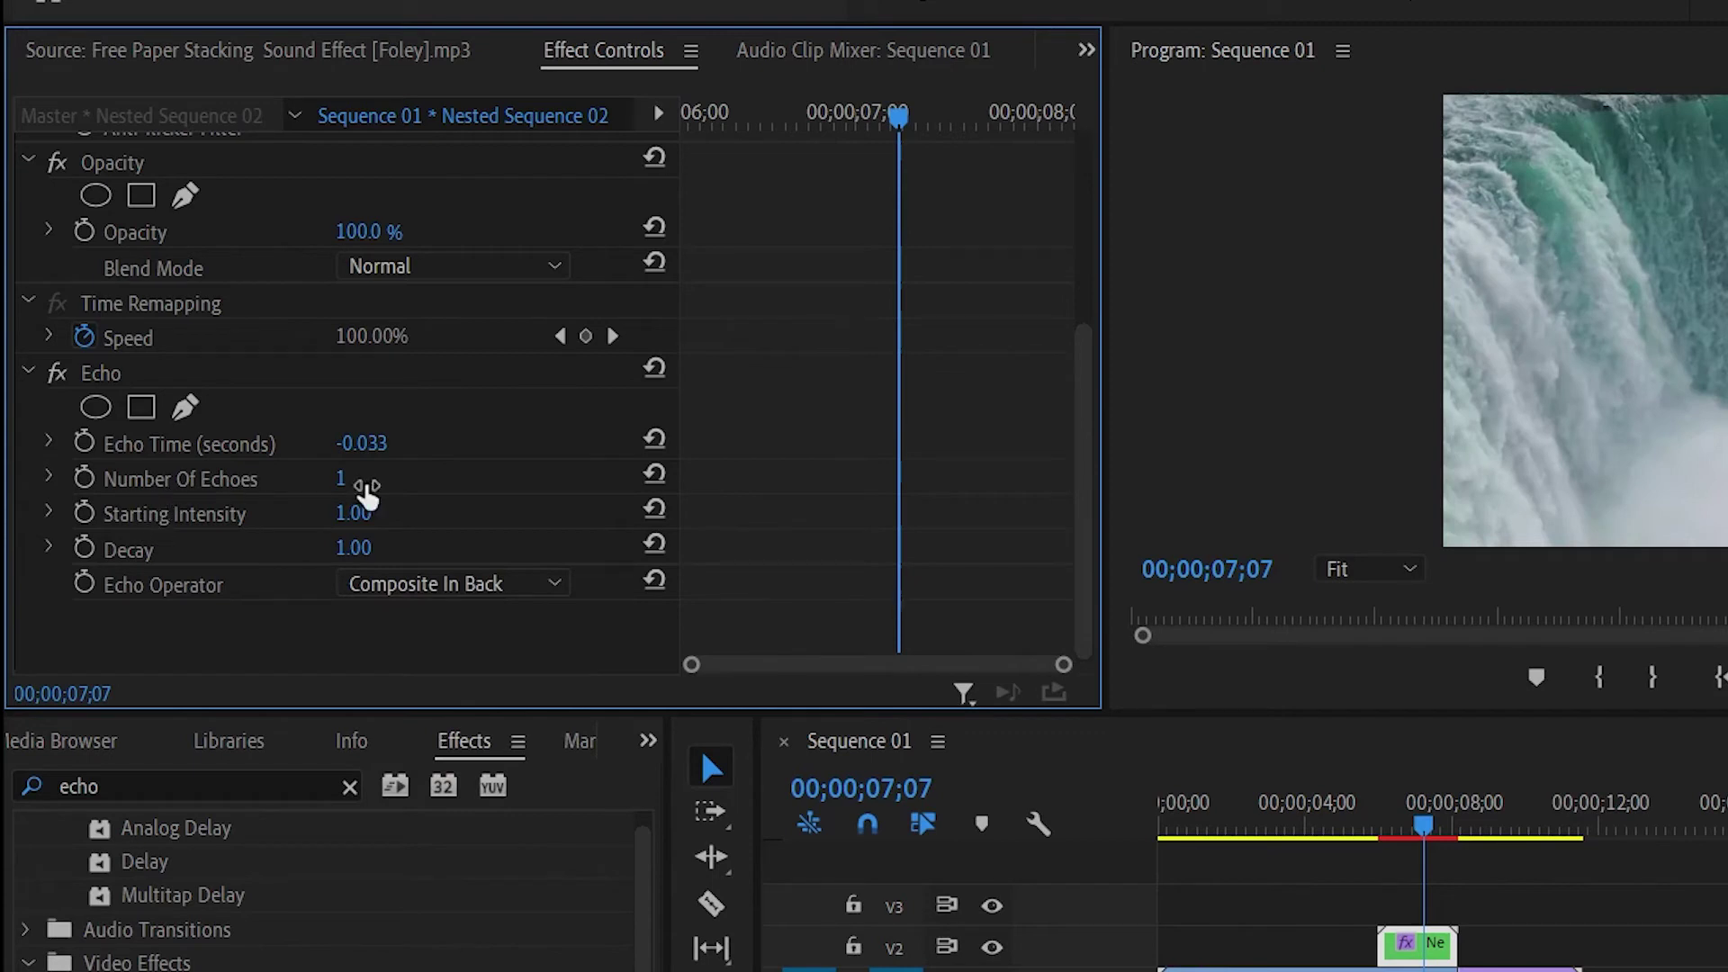
{"action": "left_click", "coordinate": [342, 477]}
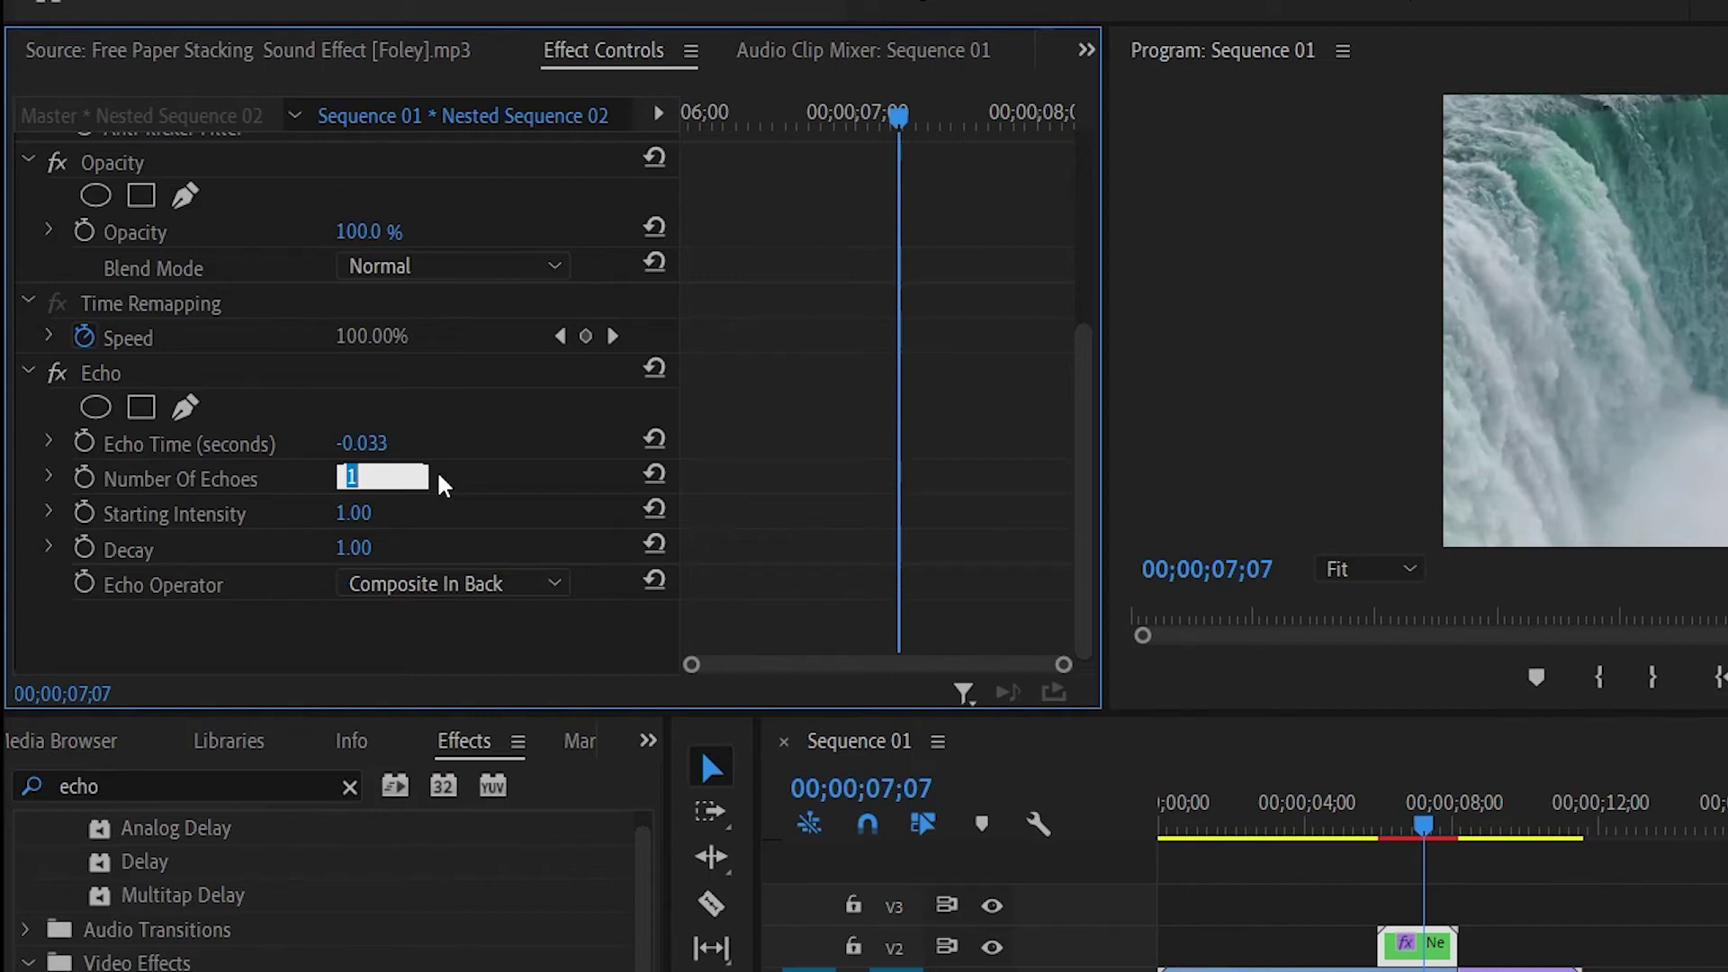
Set Number Of Echoes to 7 and Echo Time to -0.100, enabling its keyframes.
{"action": "type", "text": "7"}
{"action": "left_click", "coordinate": [383, 441]}
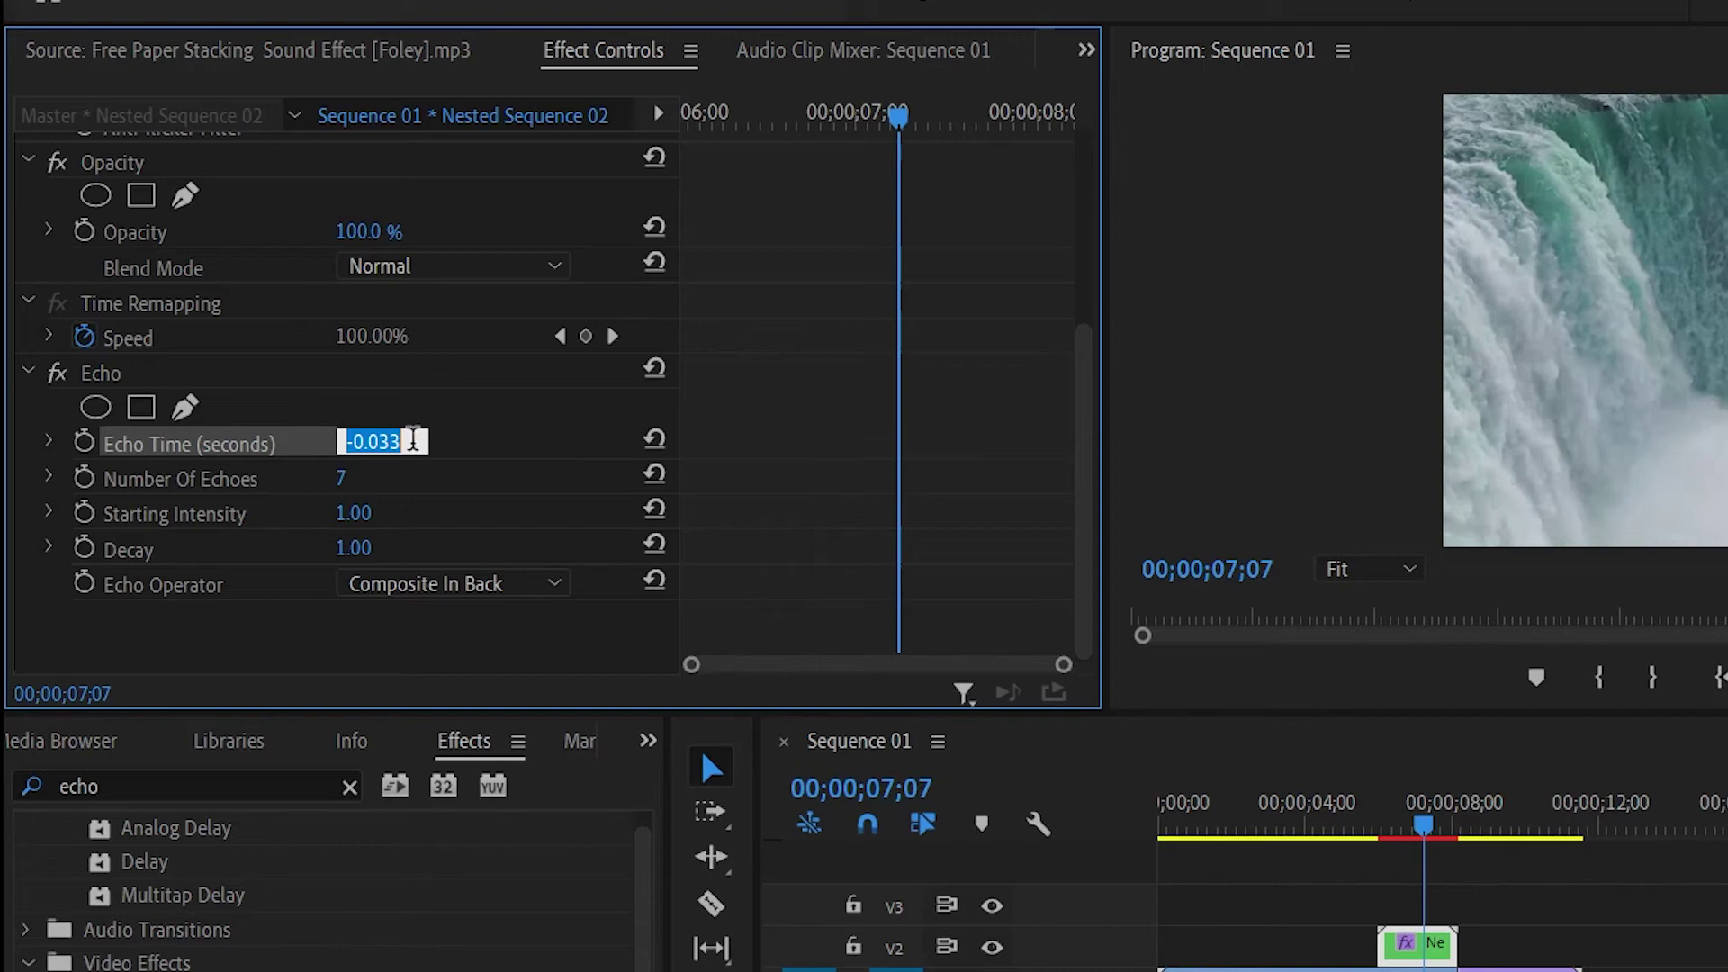
{"action": "left_click", "coordinate": [411, 441]}
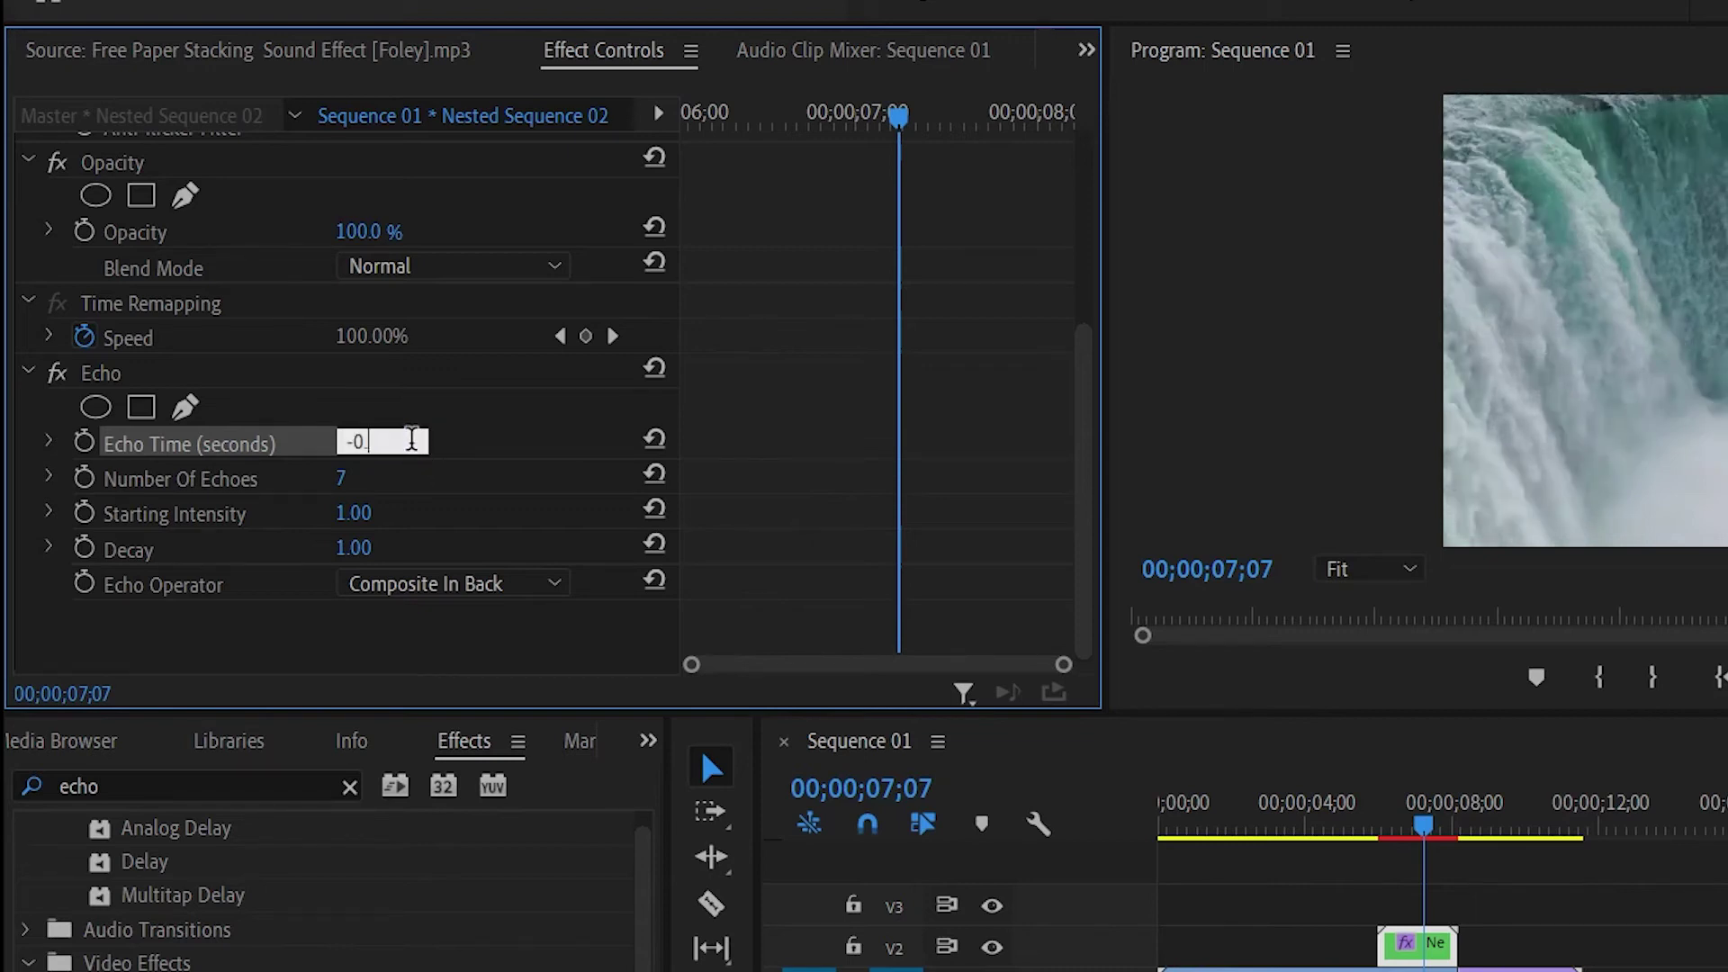
{"action": "type", "text": "1"}
{"action": "key", "text": "Return"}
{"action": "left_click", "coordinate": [83, 442]}
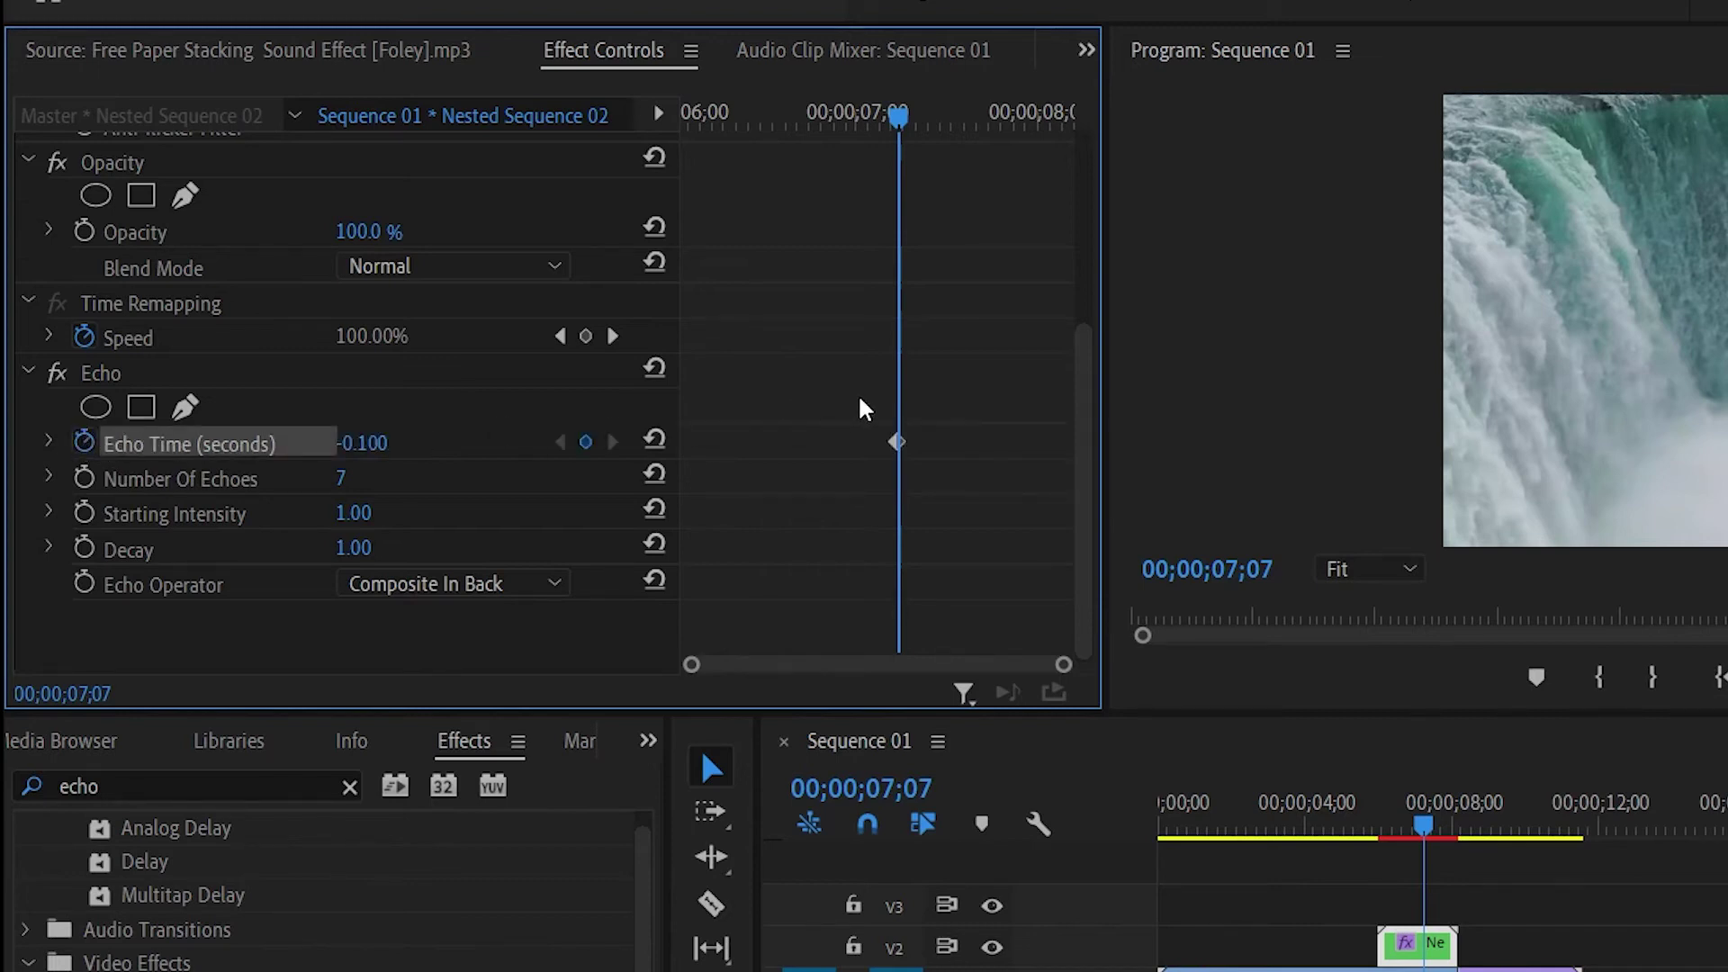
A few frames later keyframe Echo Time at 0, then spread the two keyframes apart.
{"action": "left_click_drag", "start_coordinate": [900, 115], "coordinate": [935, 117]}
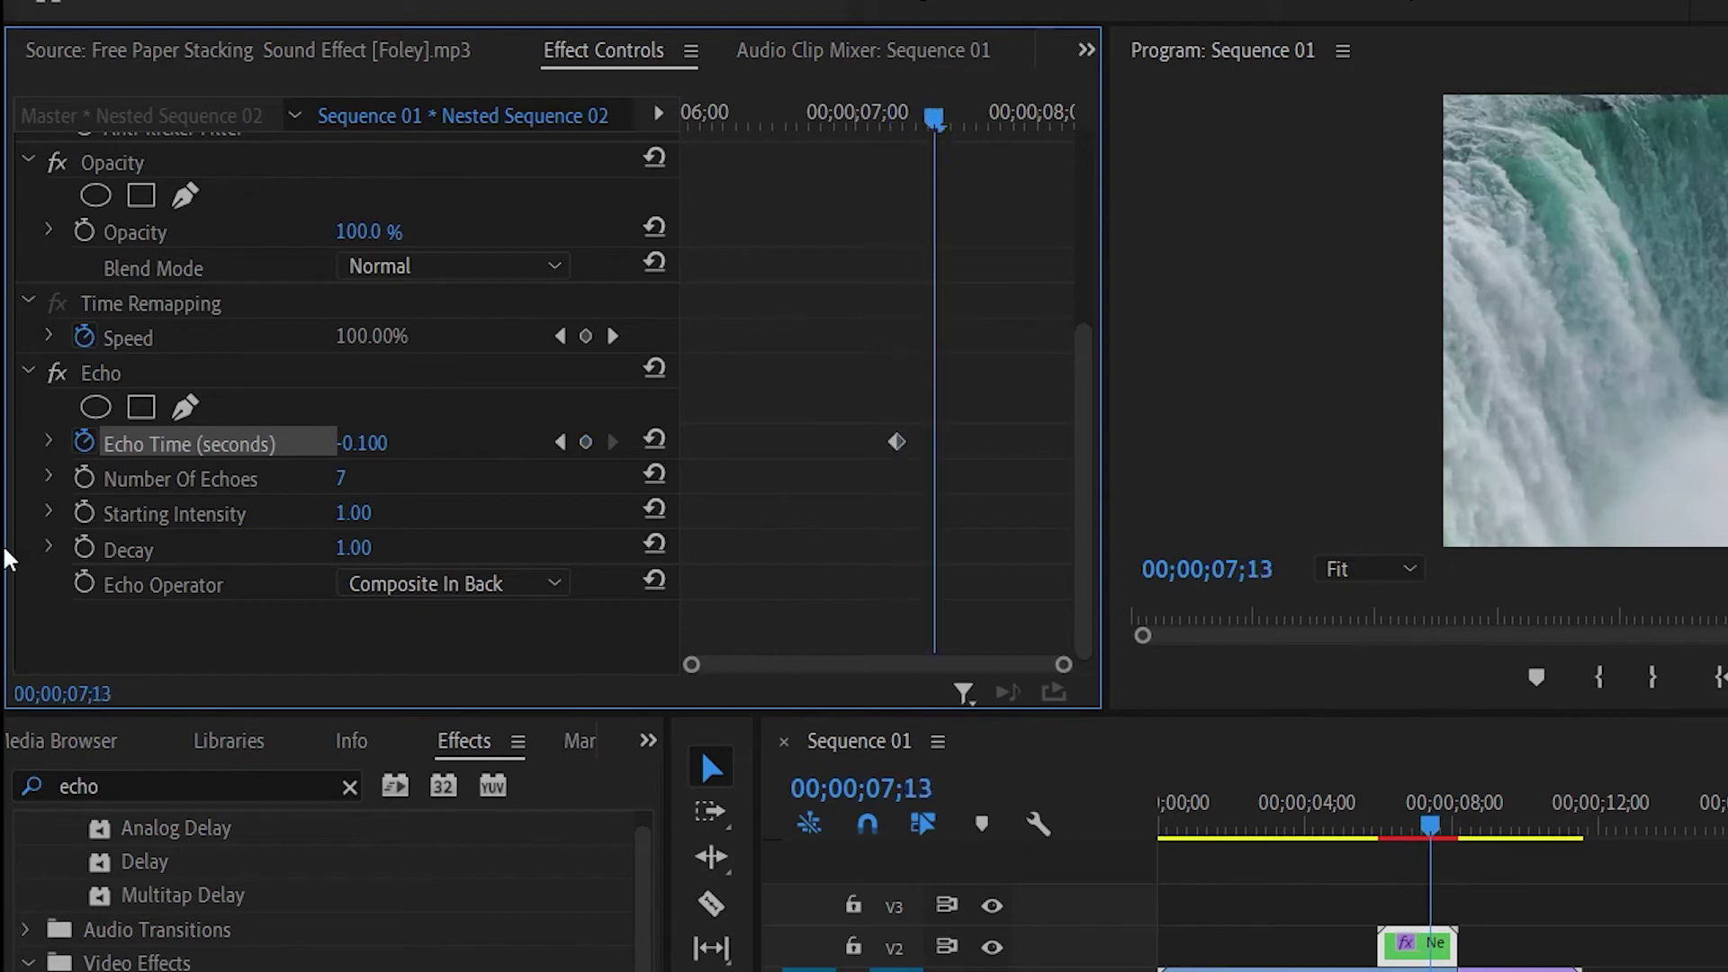
{"action": "left_click", "coordinate": [369, 442]}
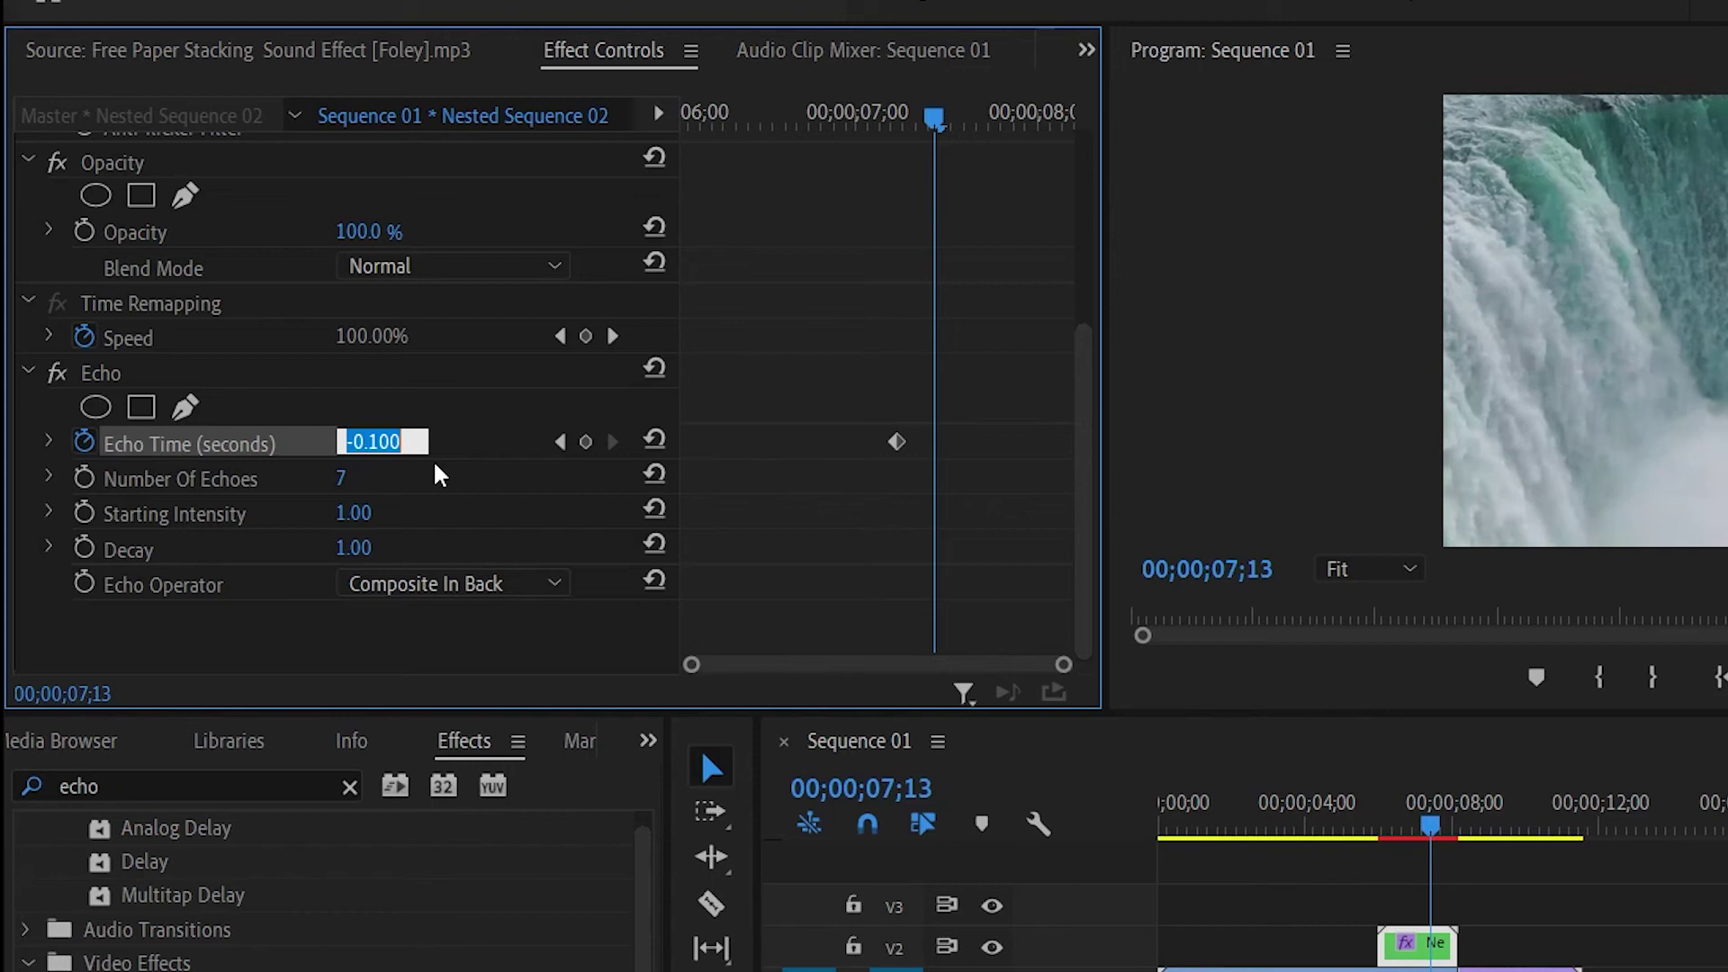
{"action": "type", "text": "0"}
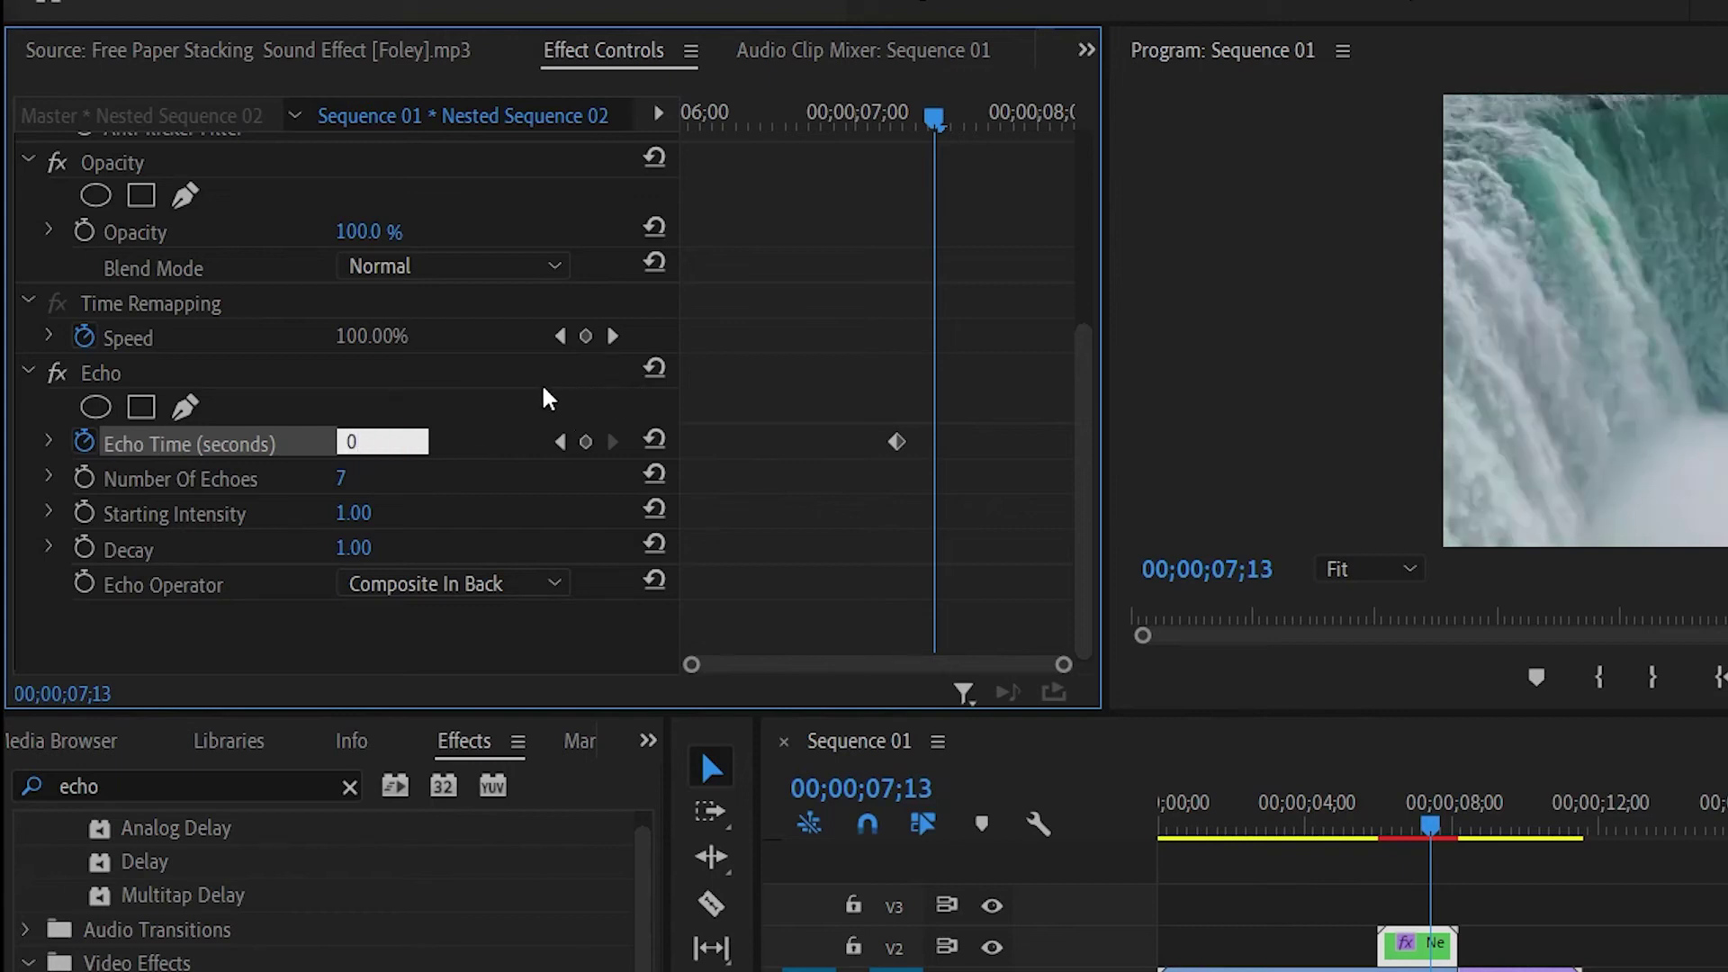
{"action": "left_click", "coordinate": [534, 403]}
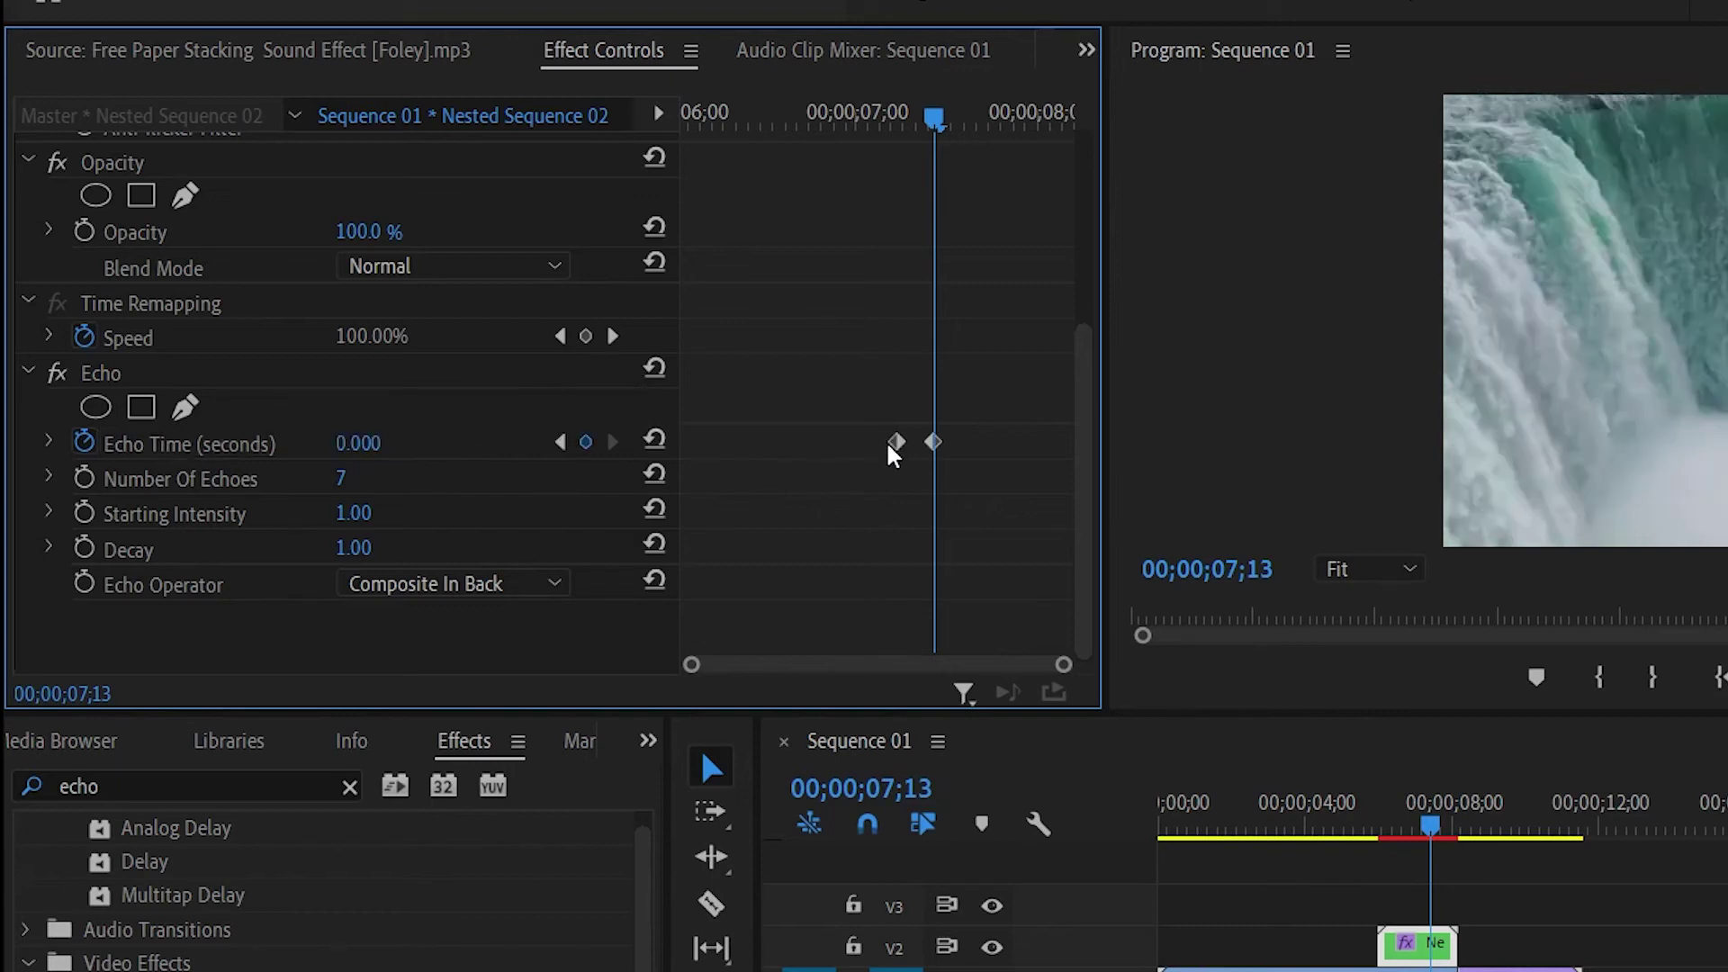
{"action": "left_click_drag", "start_coordinate": [896, 443], "coordinate": [576, 454]}
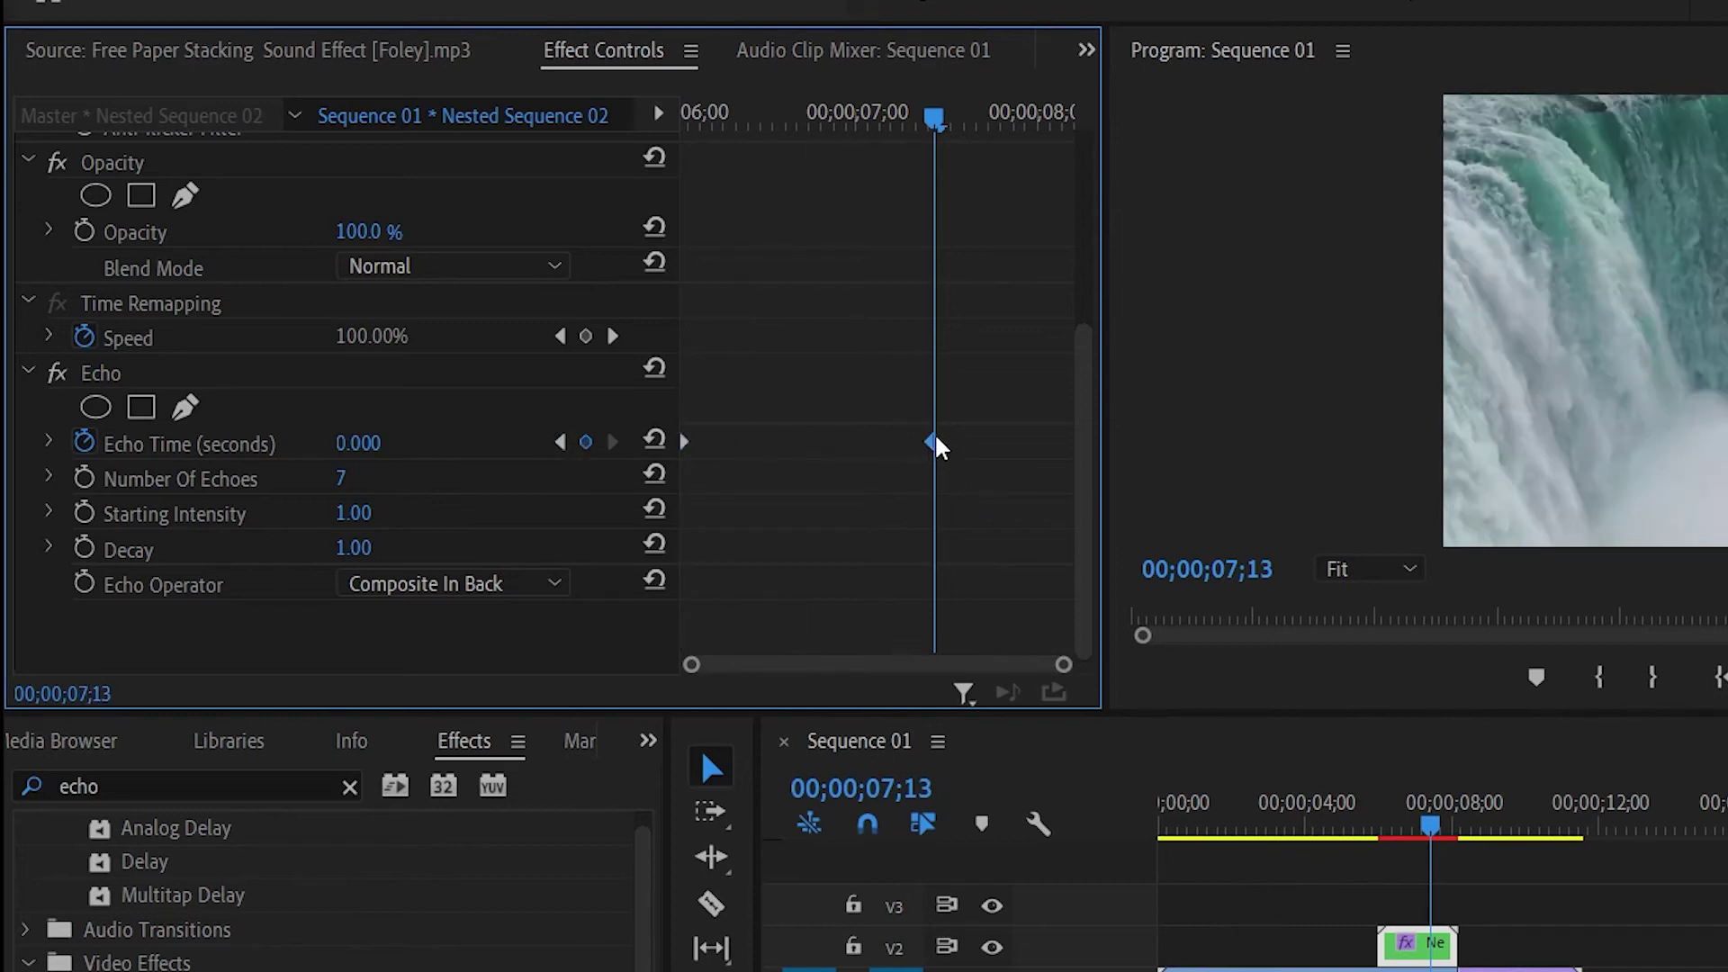
{"action": "left_click_drag", "start_coordinate": [936, 448], "coordinate": [1069, 444]}
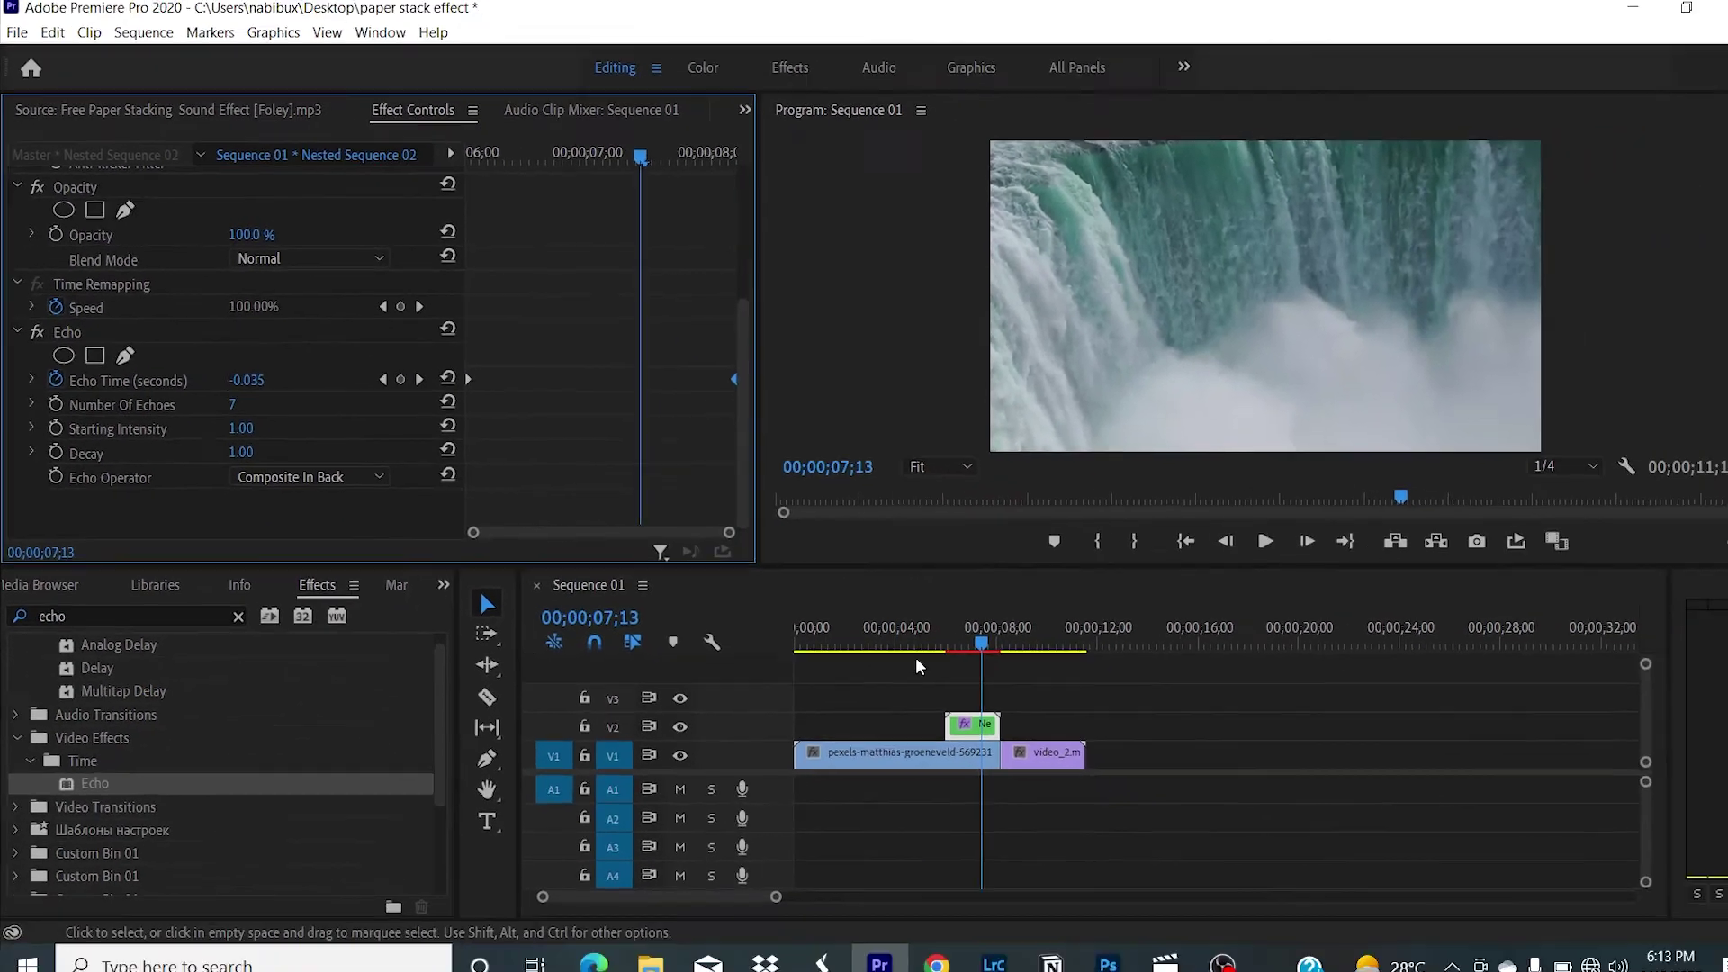
Search 'shad' and drag Perspective > Radial Shadow onto the nested V2 clip.
{"action": "left_click_drag", "start_coordinate": [982, 648], "coordinate": [935, 643]}
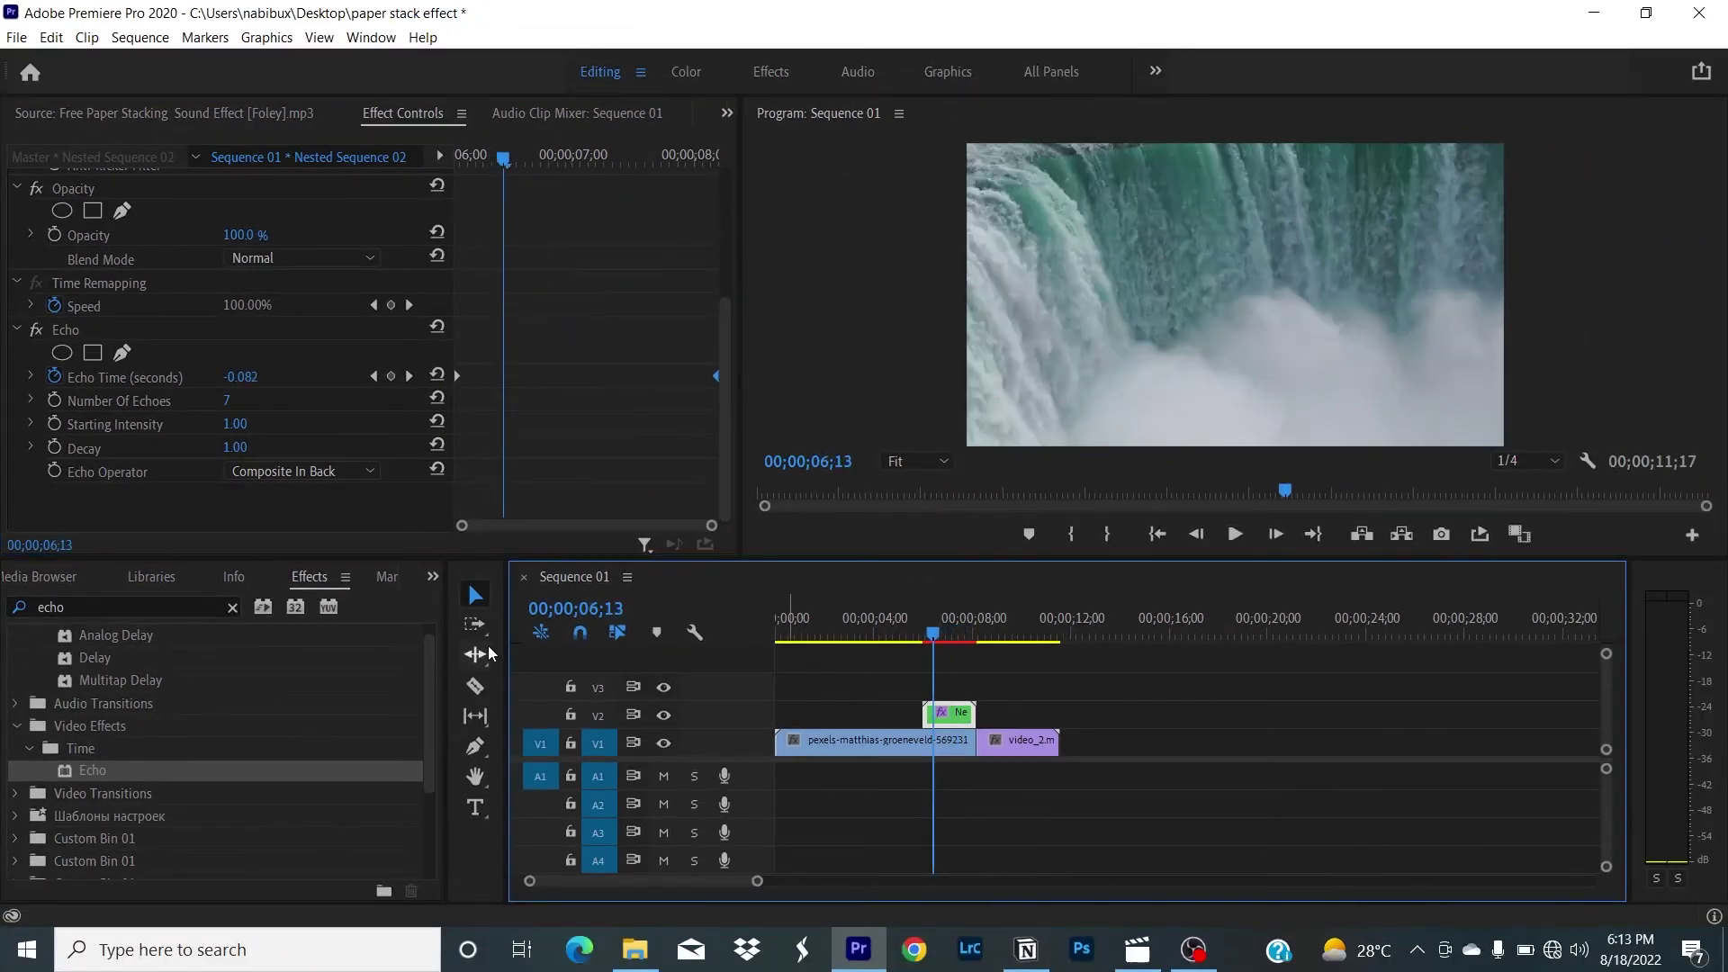
{"action": "left_click", "coordinate": [232, 608]}
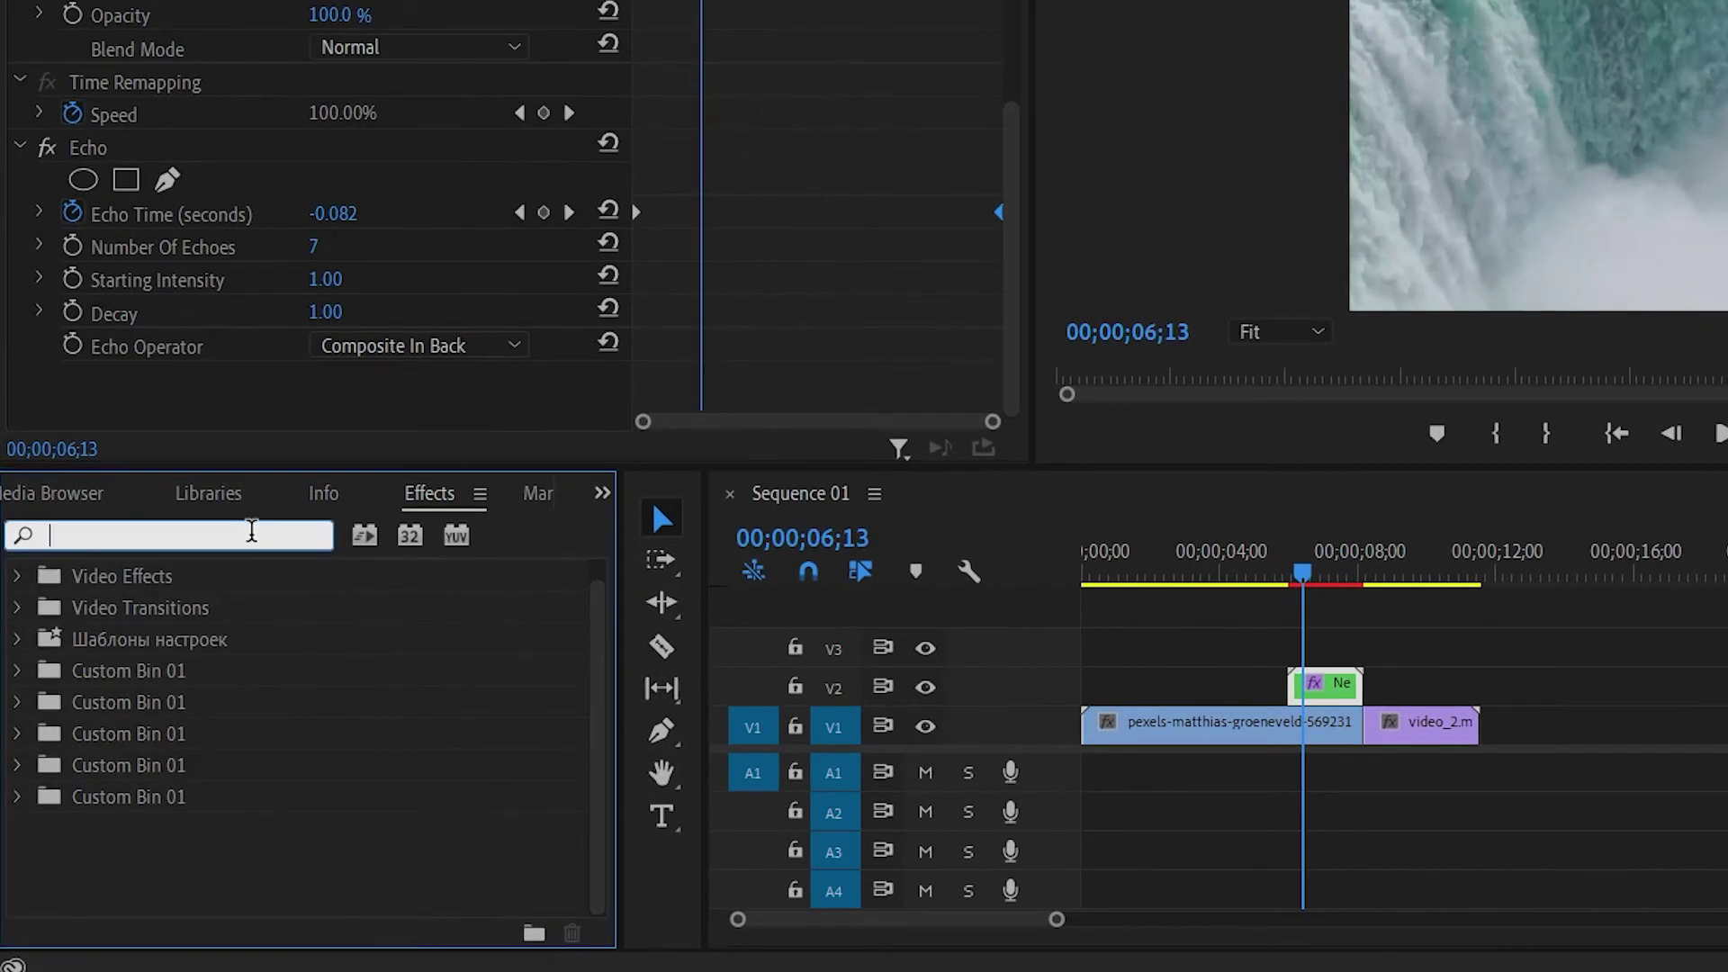
{"action": "type", "text": "s"}
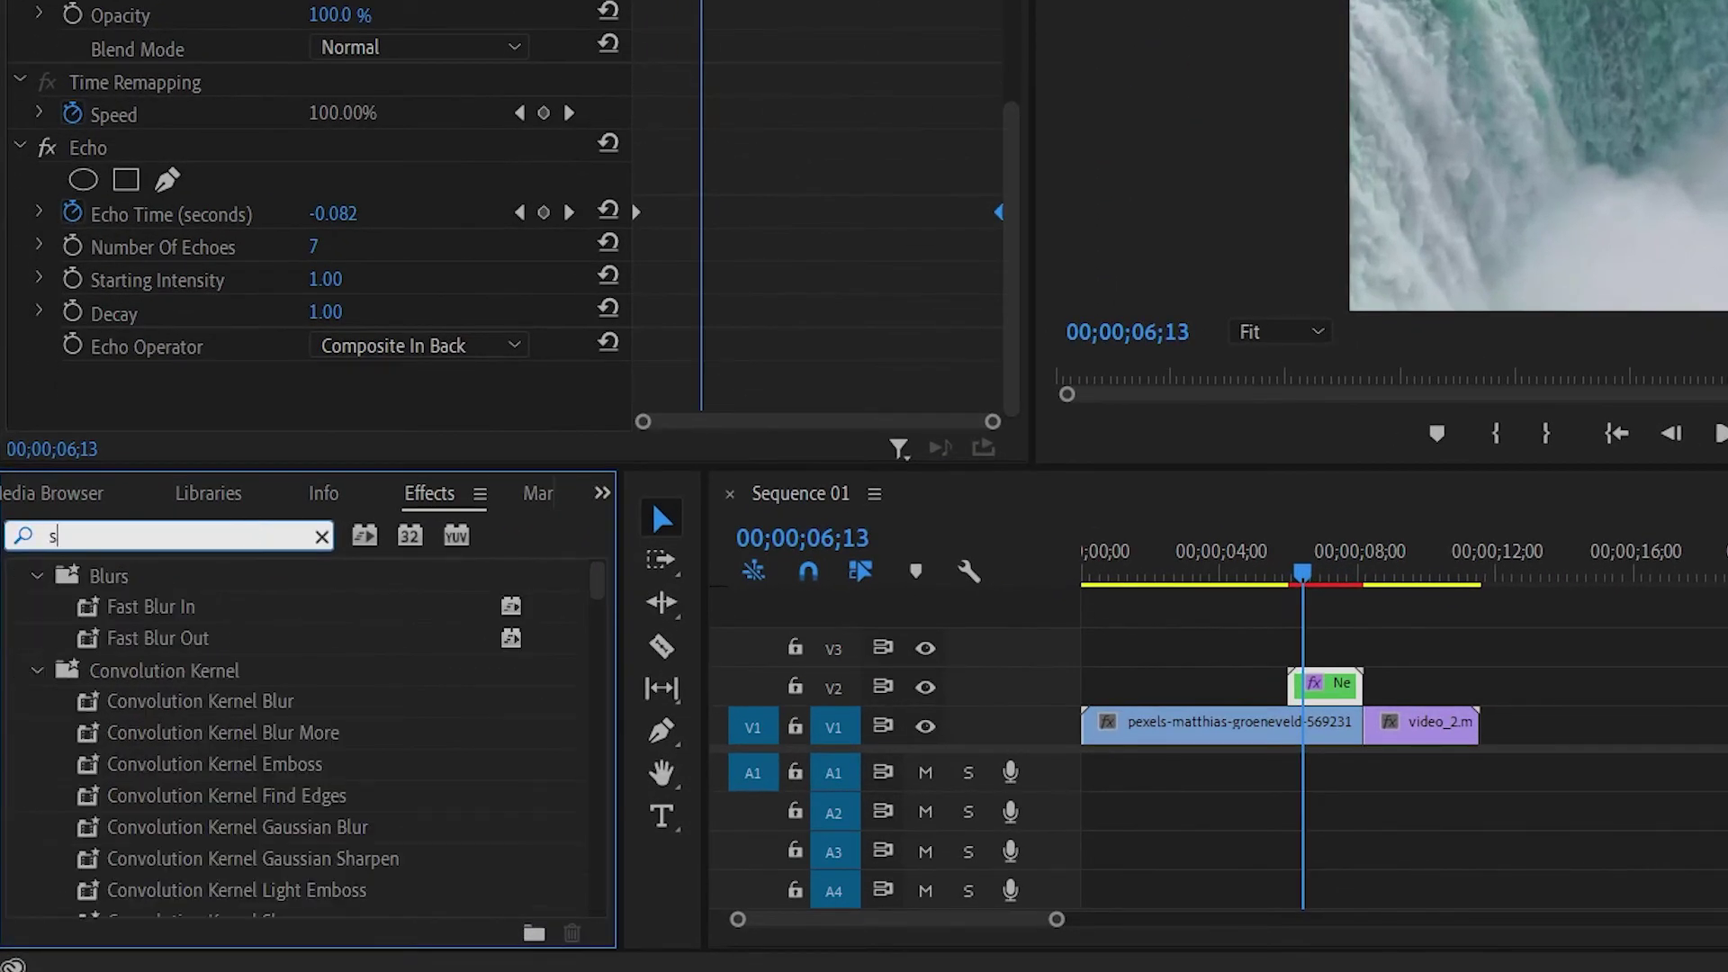
{"action": "type", "text": "had"}
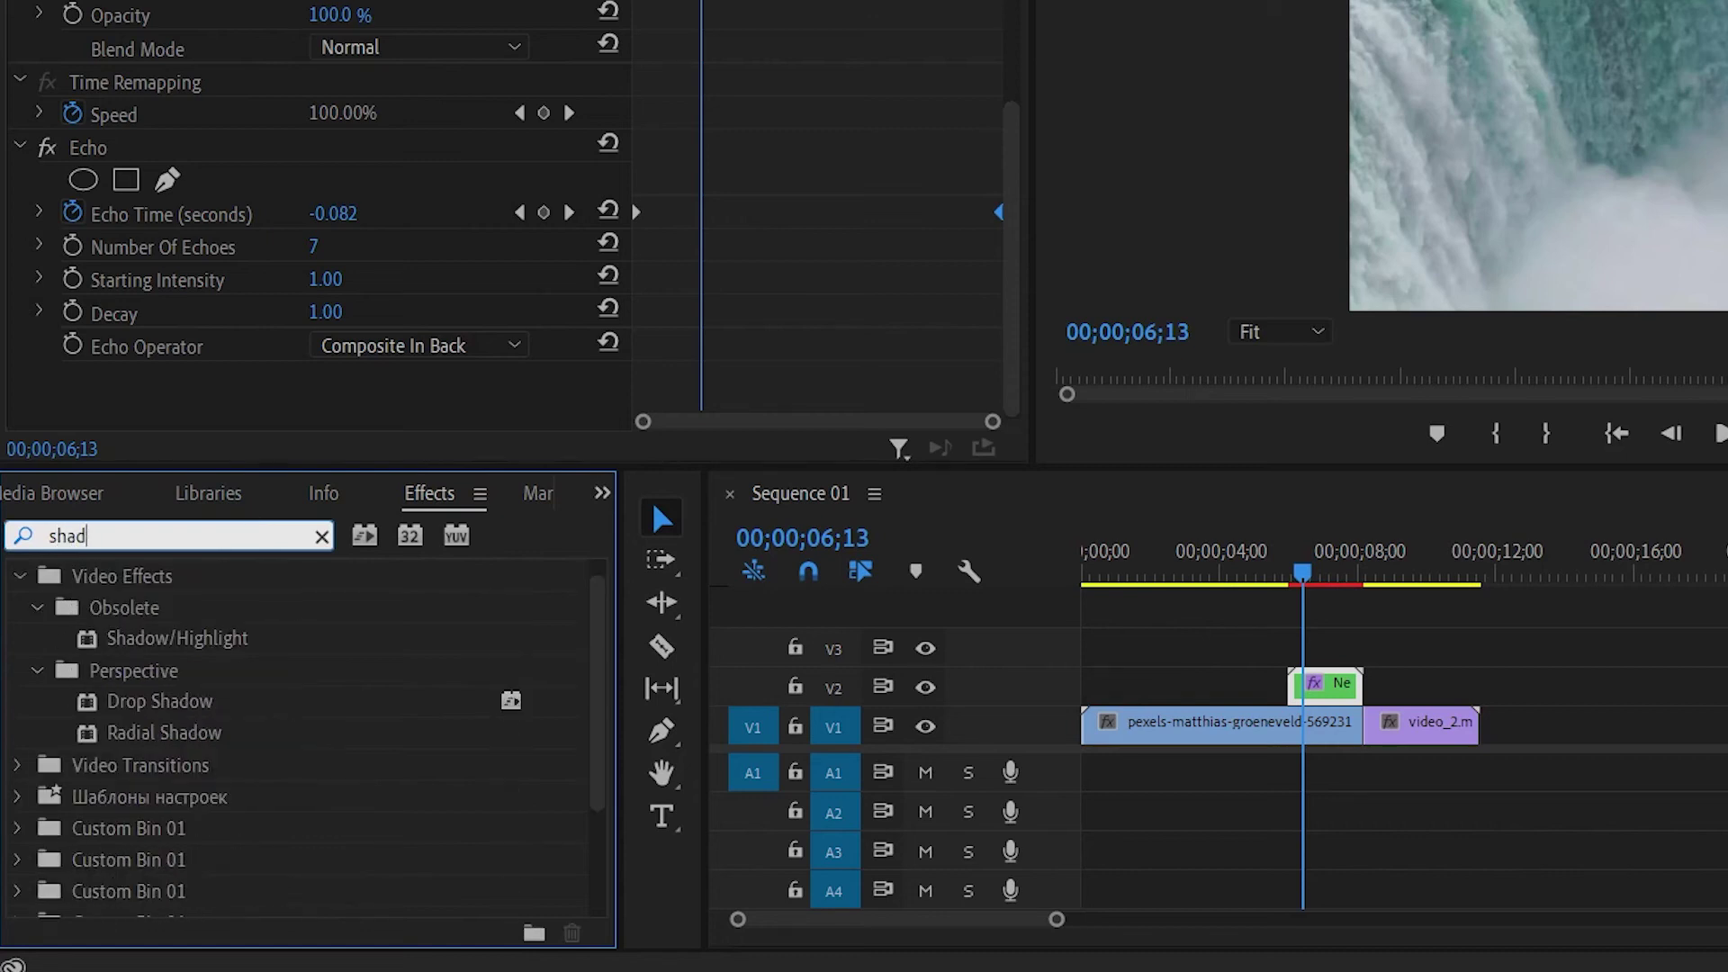
{"action": "left_click", "coordinate": [151, 736]}
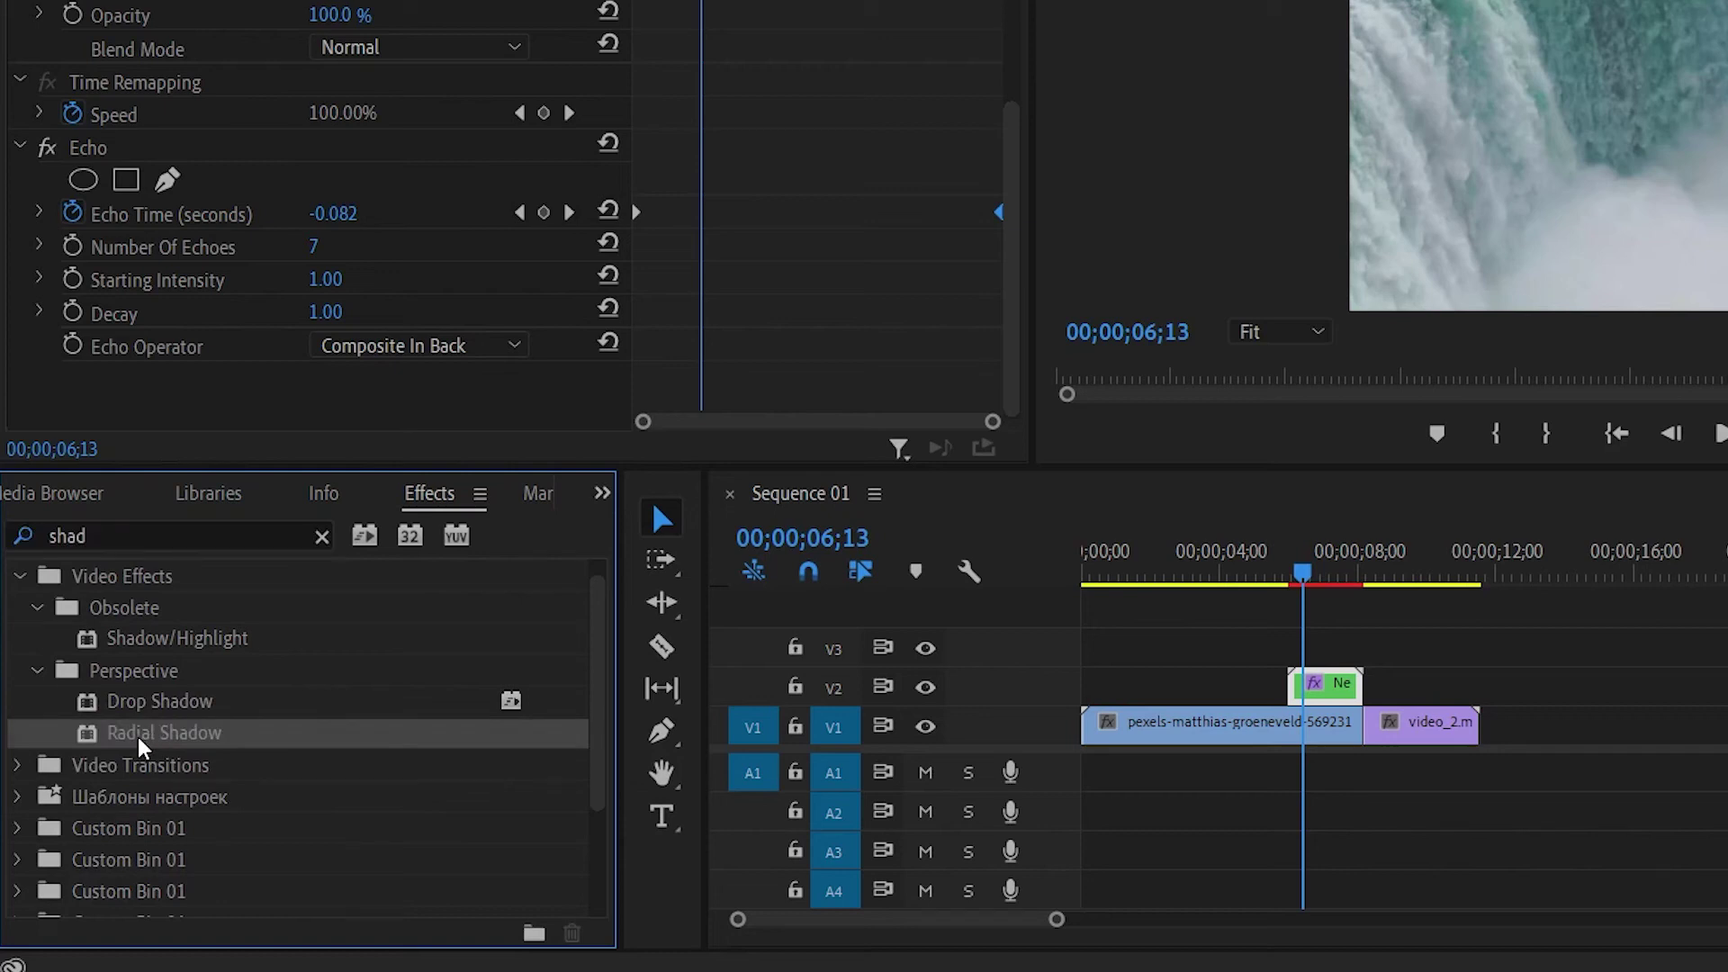
{"action": "left_click_drag", "start_coordinate": [141, 747], "coordinate": [1314, 684]}
Drag the Radial Shadow effect above Echo in the nested clip's Effect Controls.
{"action": "scroll", "coordinate": [279, 315], "scroll_direction": "down", "scroll_amount": 5}
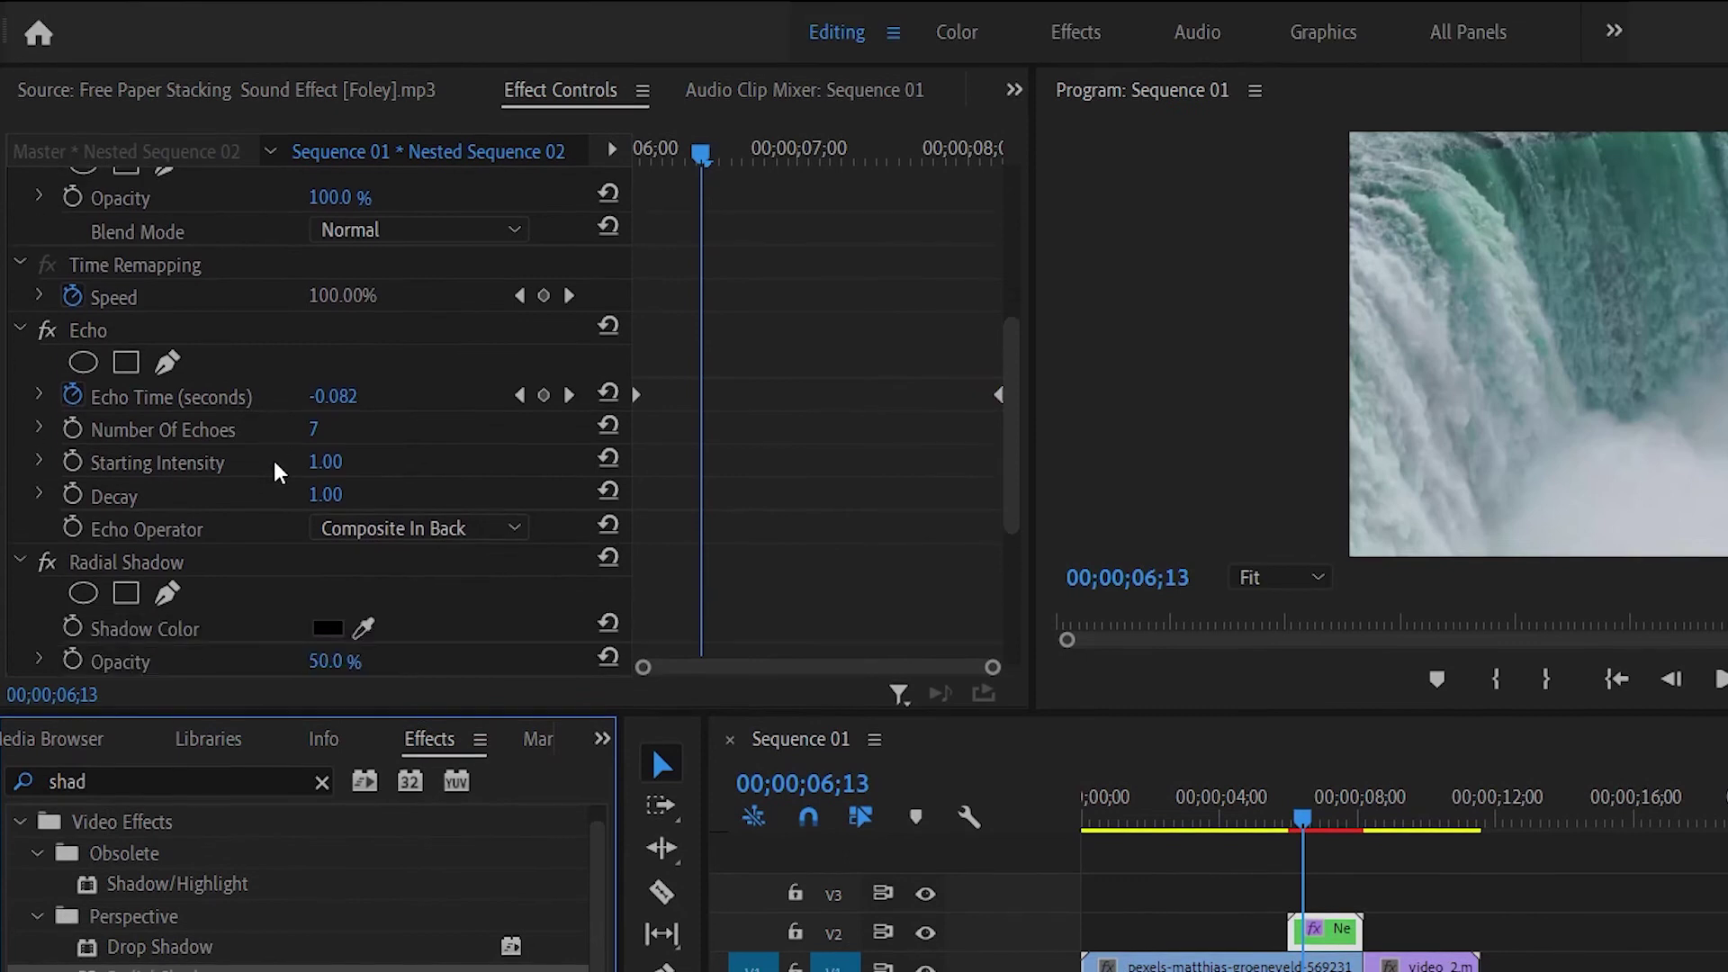
{"action": "scroll", "coordinate": [279, 472], "scroll_direction": "up", "scroll_amount": 2}
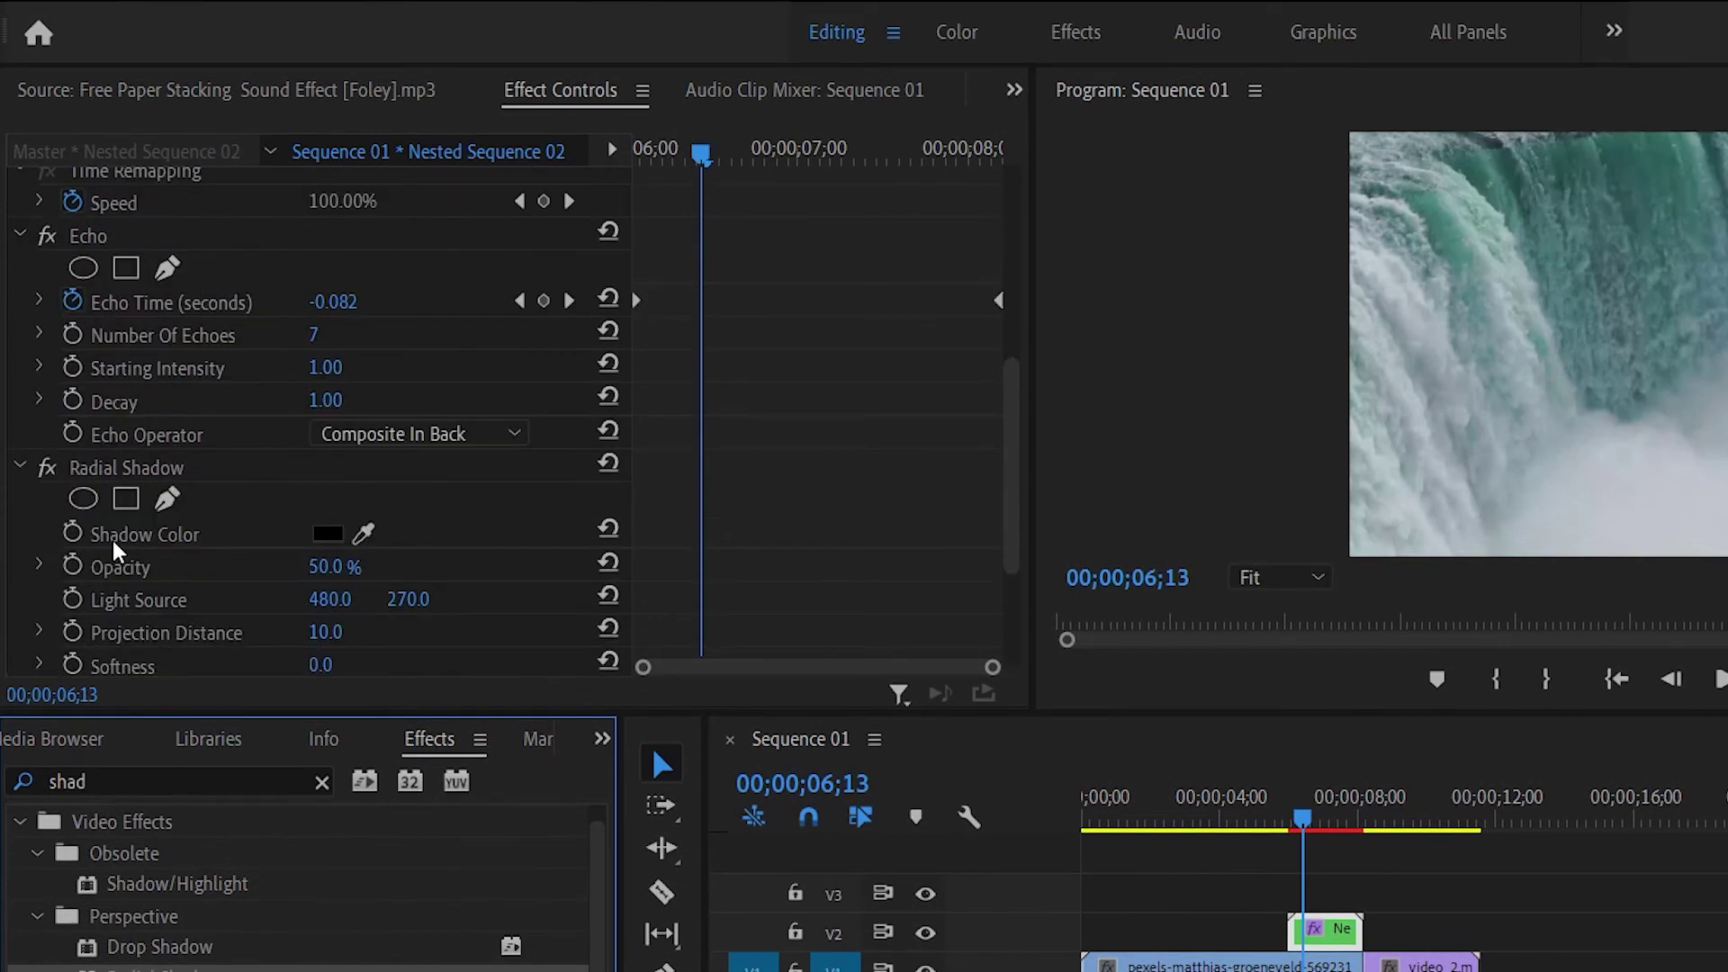
{"action": "scroll", "coordinate": [121, 554], "scroll_direction": "up", "scroll_amount": 3}
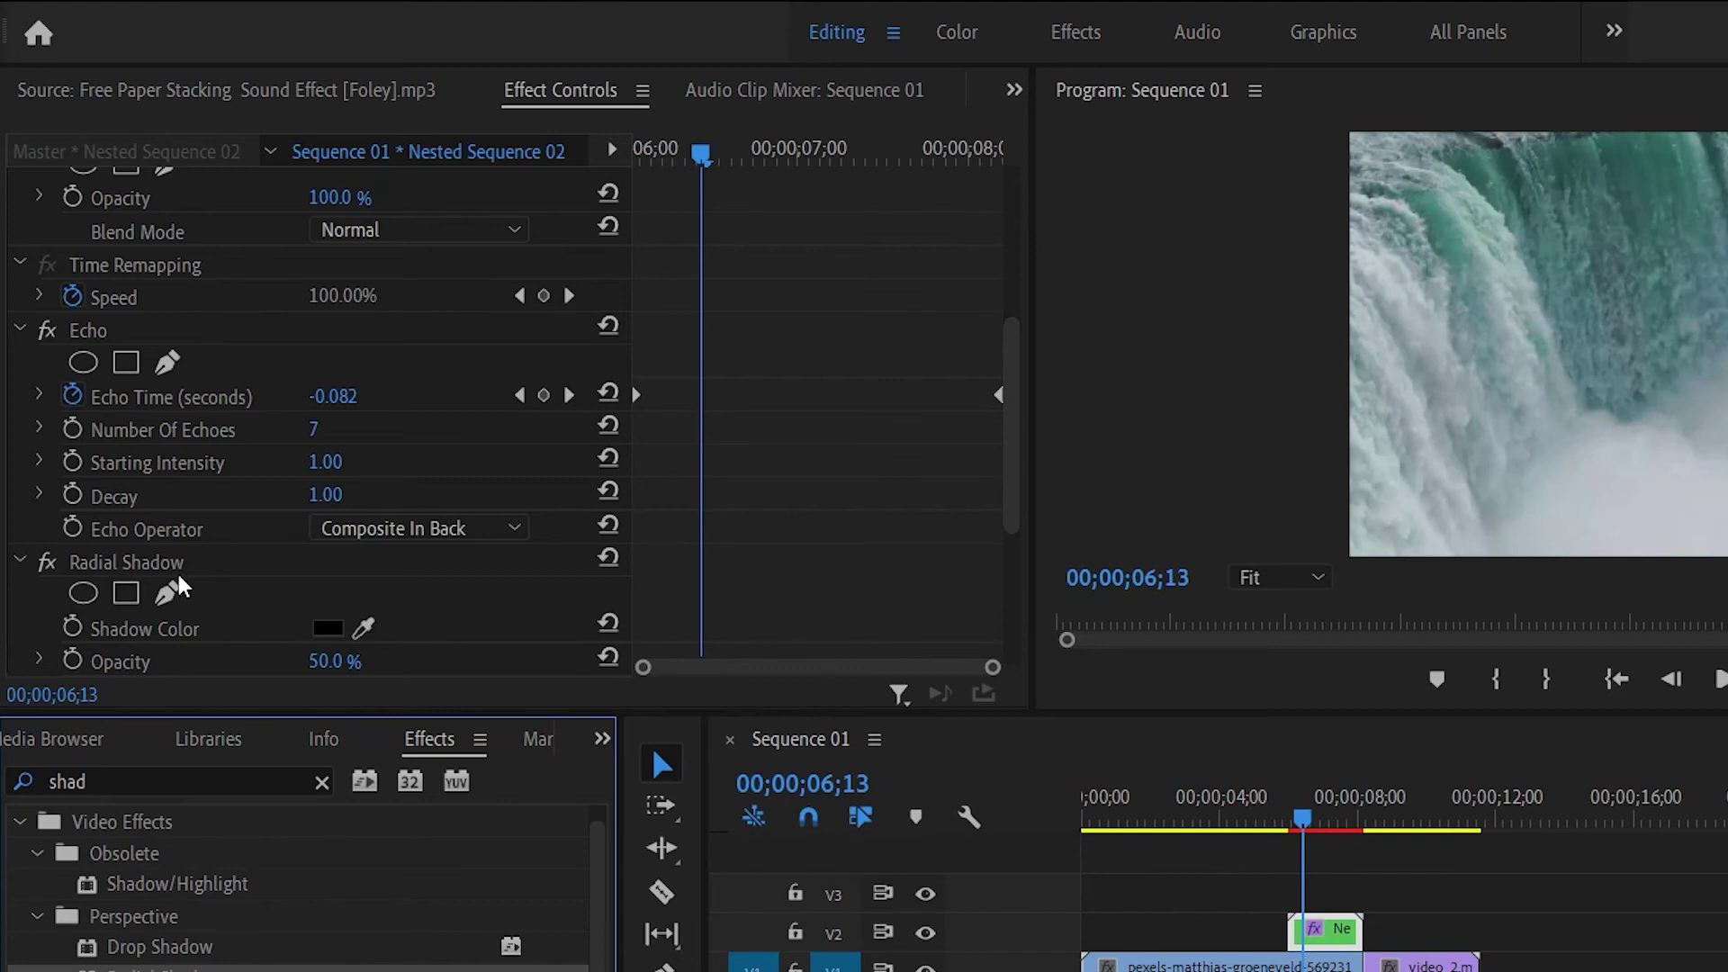
{"action": "left_click_drag", "start_coordinate": [171, 563], "coordinate": [189, 315]}
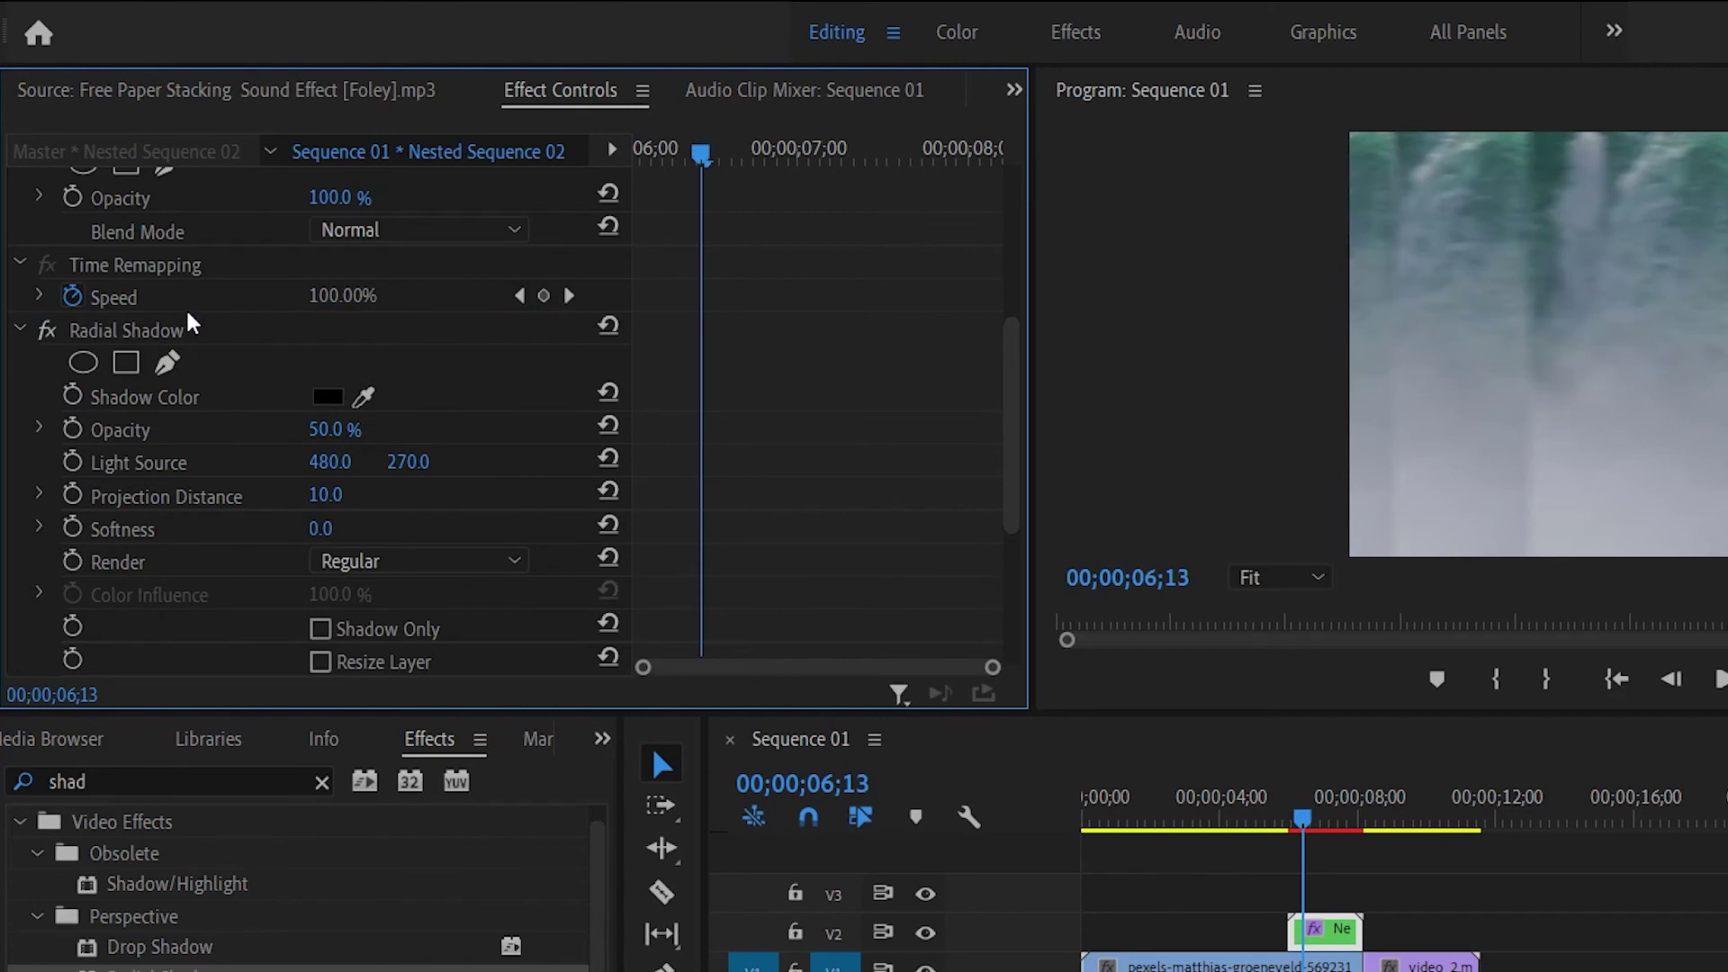
{"action": "scroll", "coordinate": [189, 393], "scroll_direction": "down", "scroll_amount": 3}
{"action": "scroll", "coordinate": [189, 394], "scroll_direction": "up", "scroll_amount": 1}
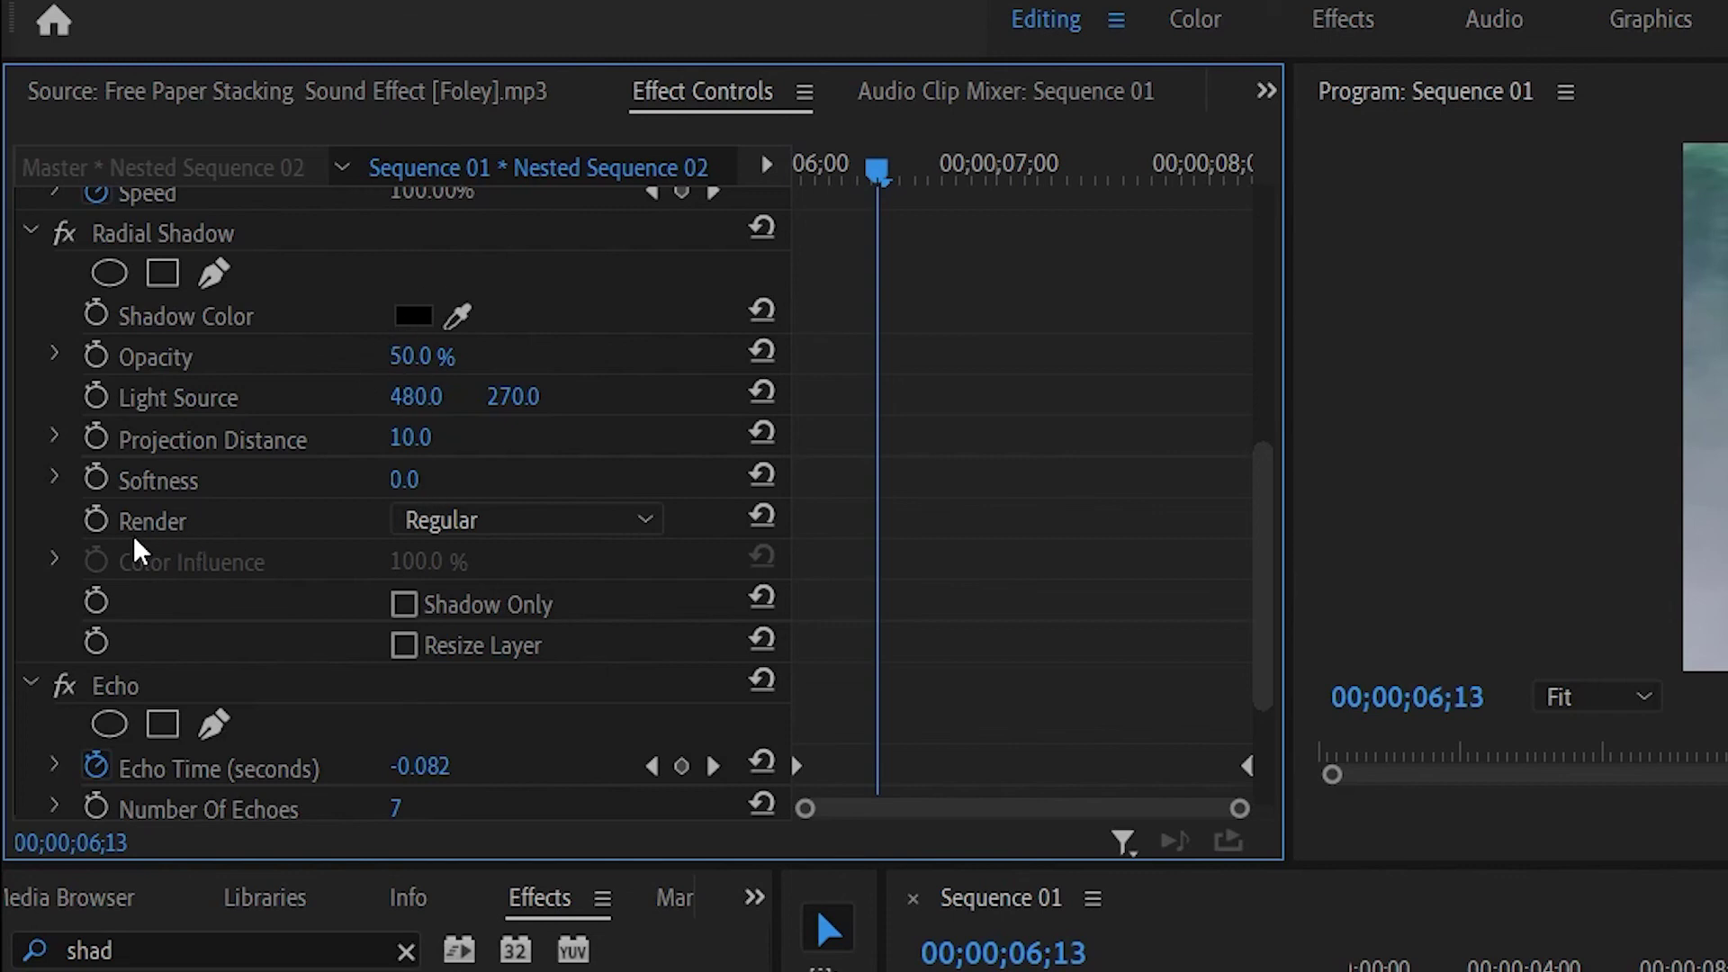
Give the Radial Shadow Softness 50 and Projection Distance 1.0, then preview the paper trail at 00;00;07;00.
{"action": "left_click", "coordinate": [430, 480]}
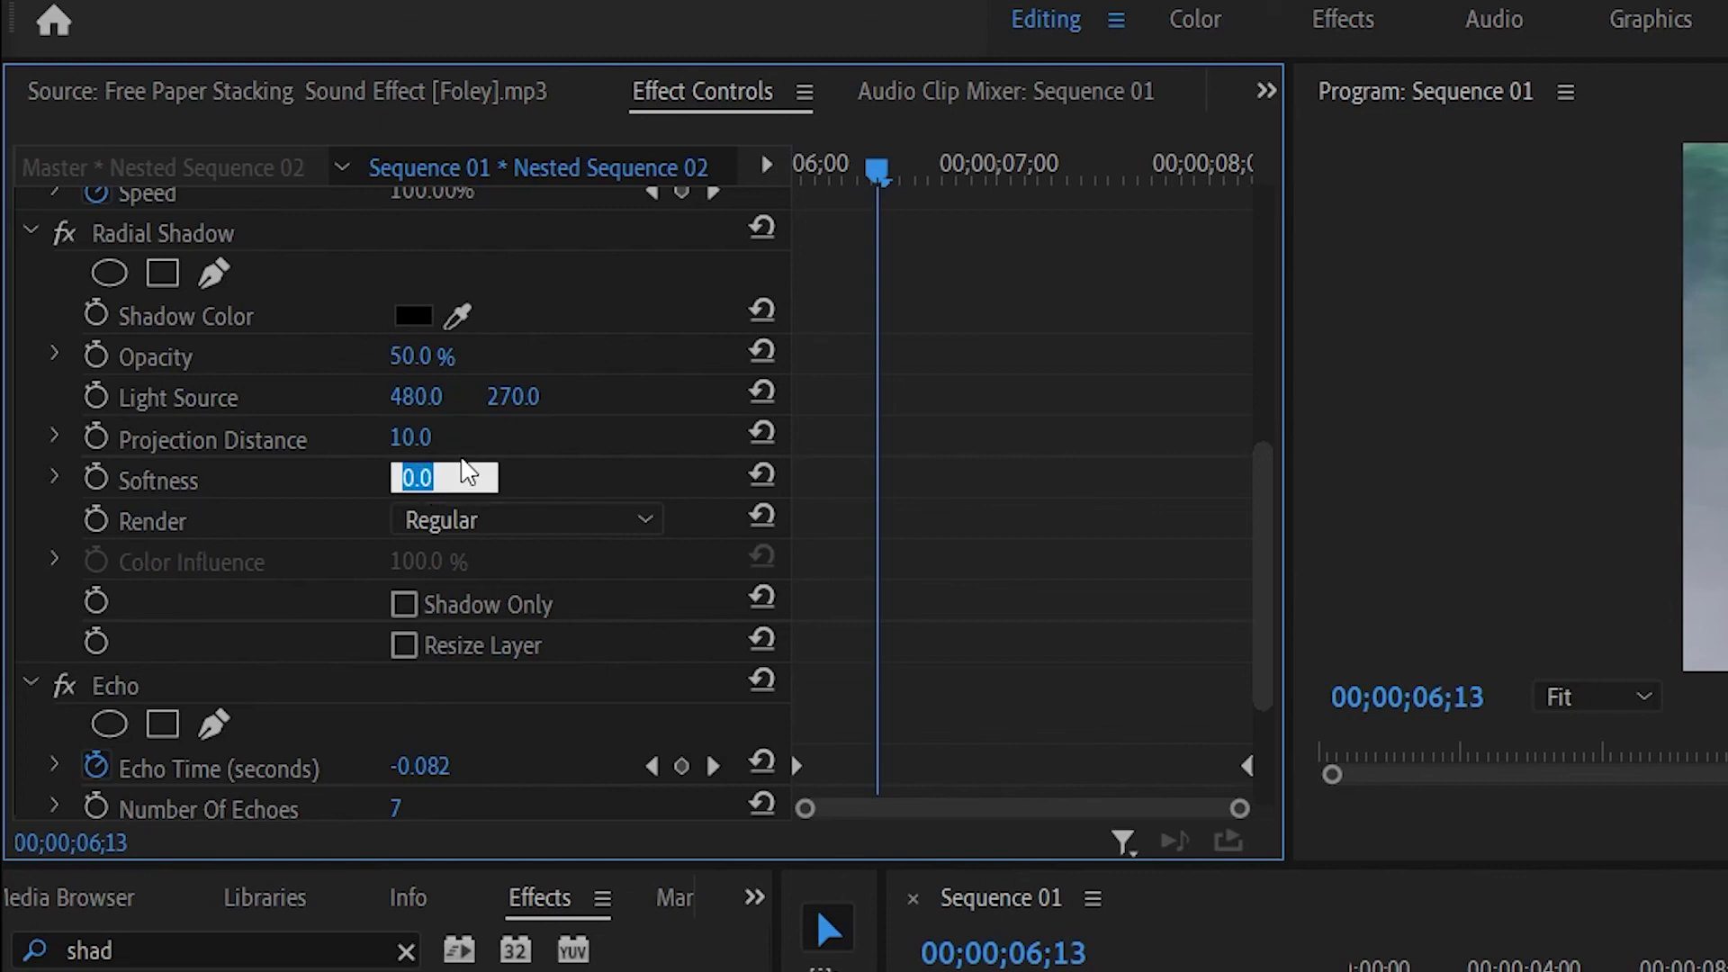
{"action": "type", "text": "5"}
{"action": "left_click", "coordinate": [444, 433]}
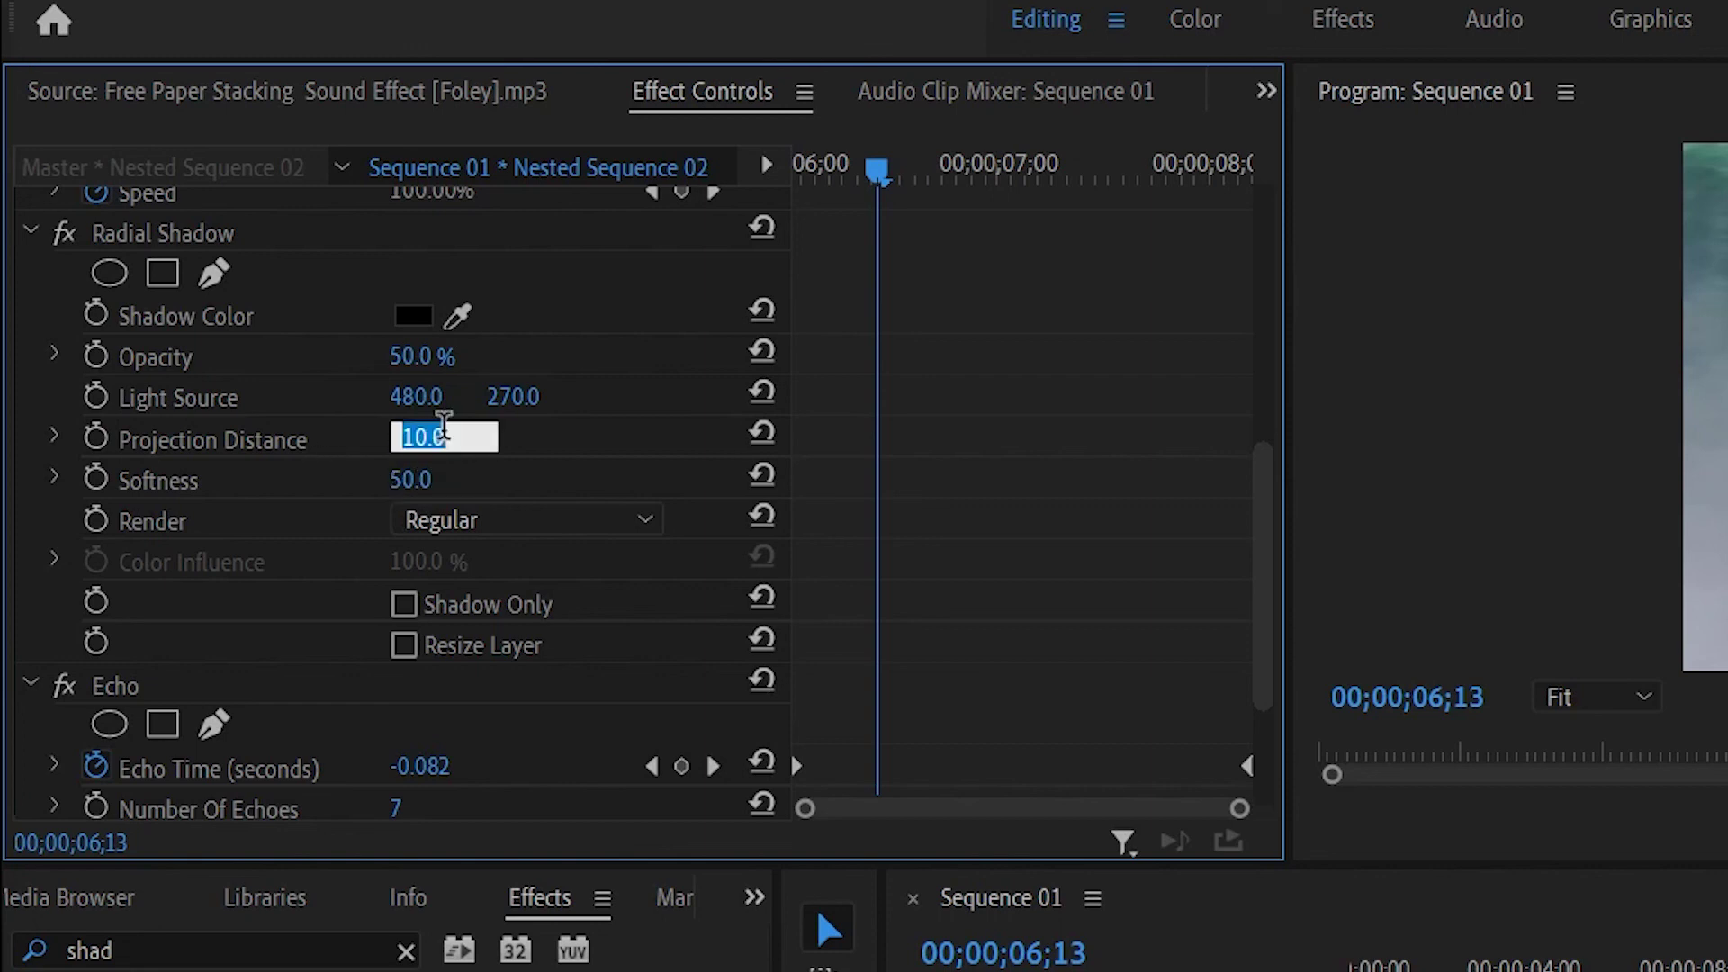
{"action": "type", "text": "1"}
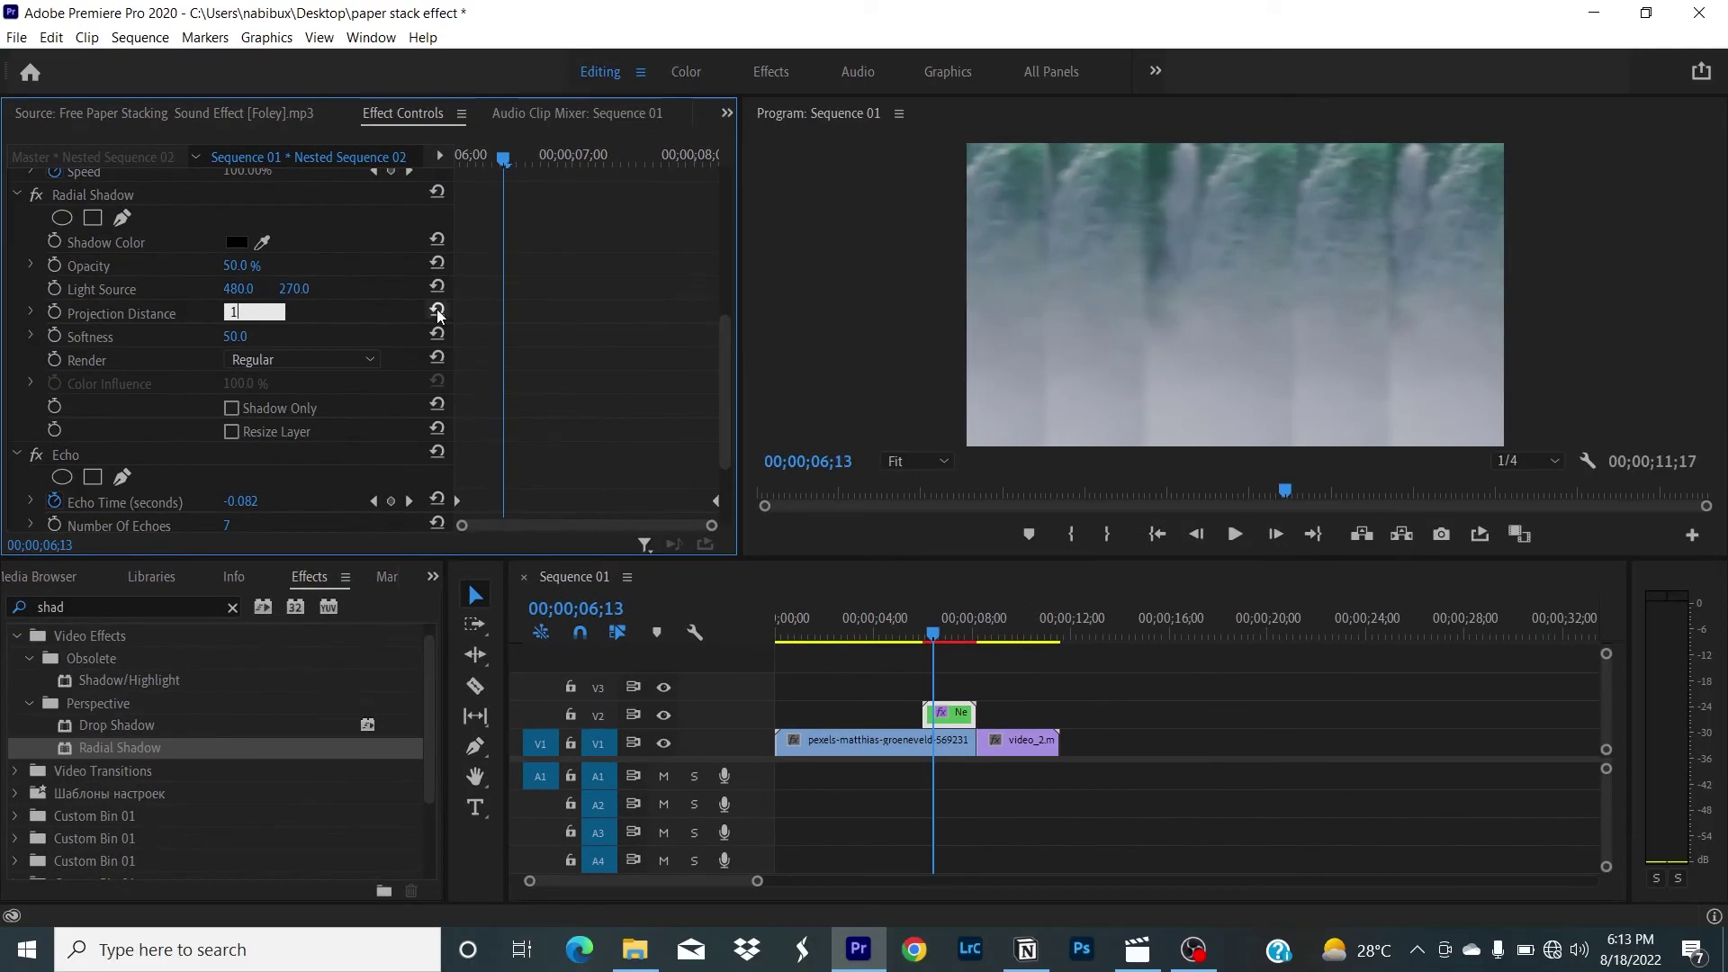
{"action": "left_click", "coordinate": [1114, 536]}
{"action": "left_click_drag", "start_coordinate": [933, 637], "coordinate": [949, 639]}
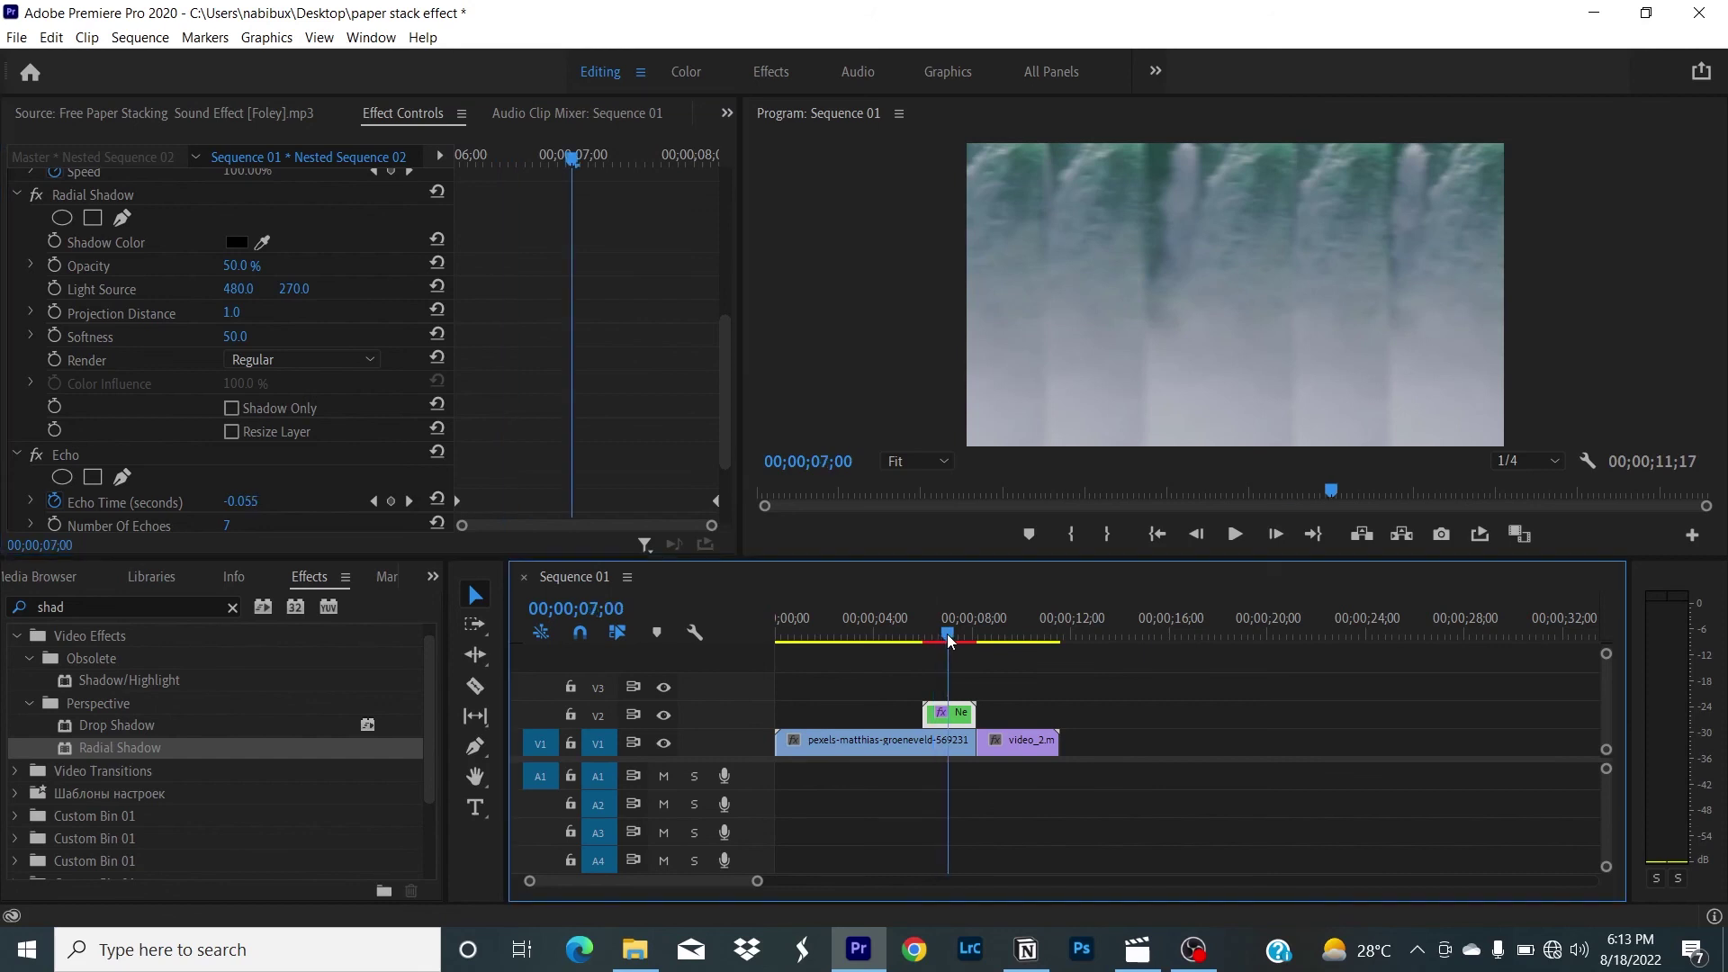